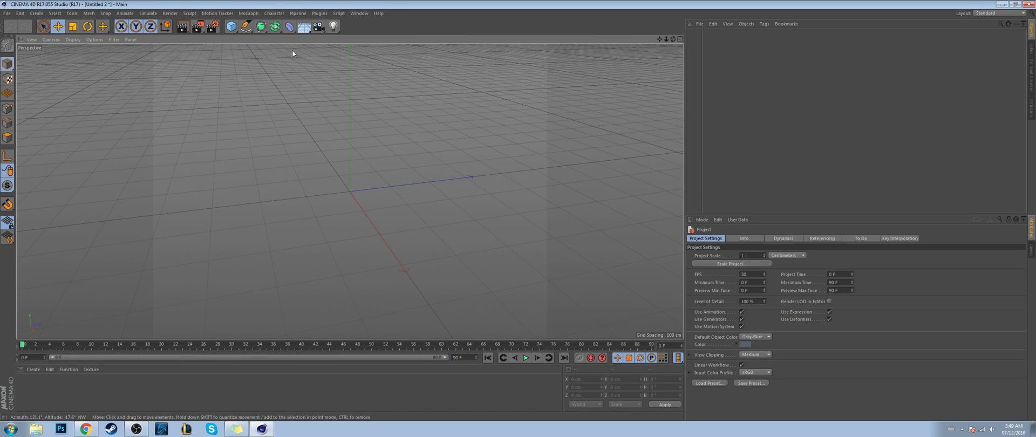
Step: Add a Floor object to the empty scene and leave it deselected
click(306, 27)
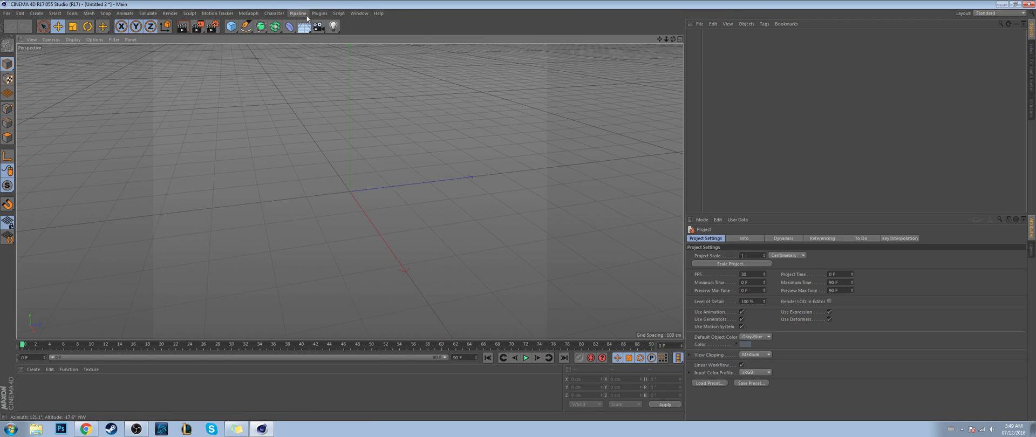
click(306, 26)
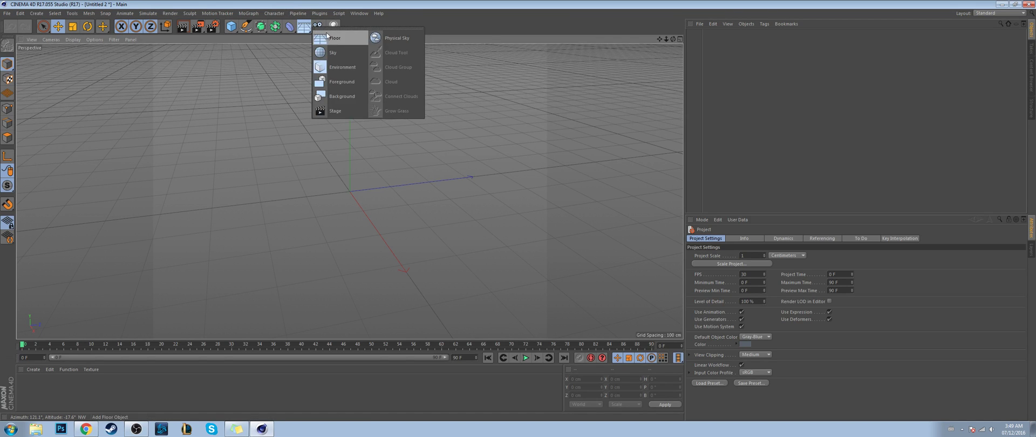
click(342, 39)
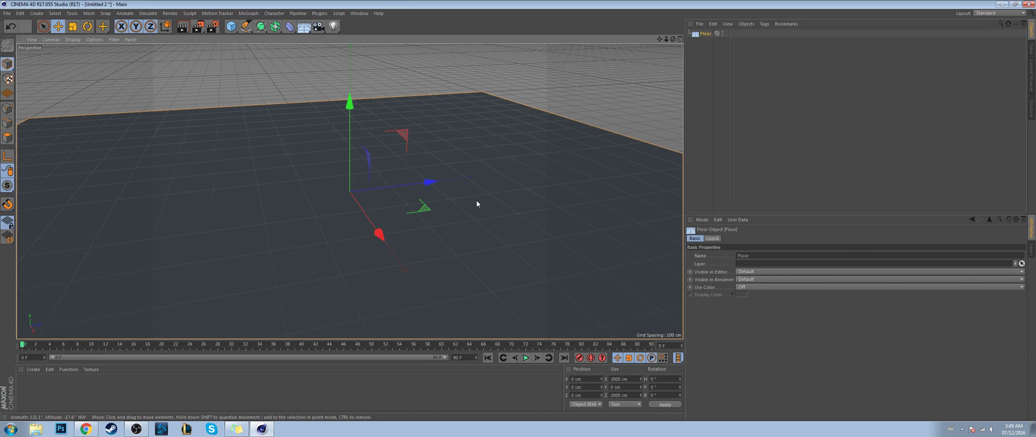
click(727, 161)
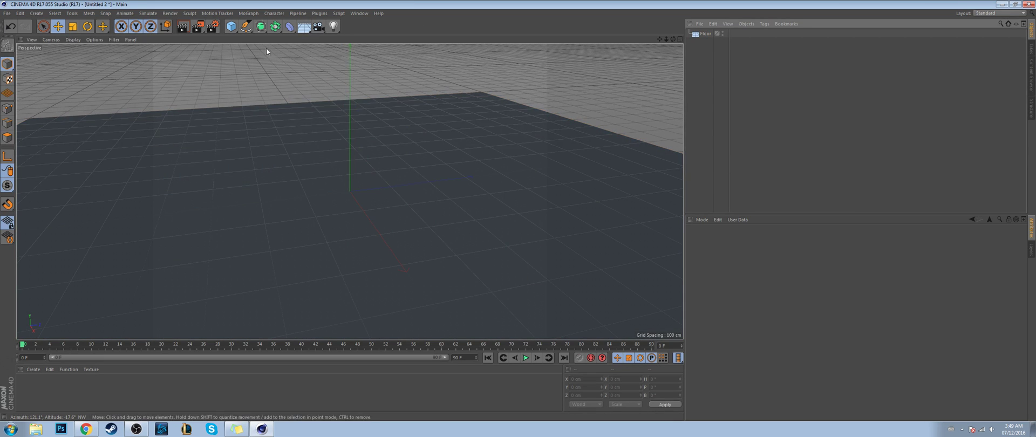
click(231, 26)
click(313, 55)
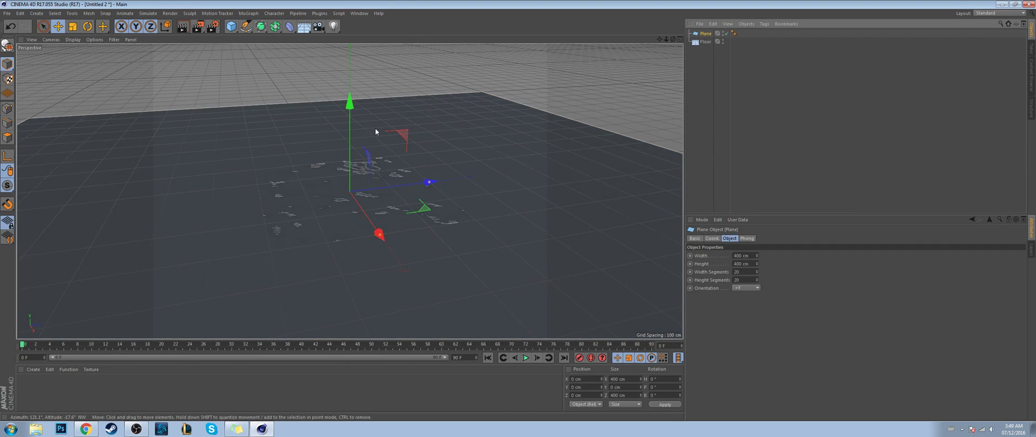
click(714, 63)
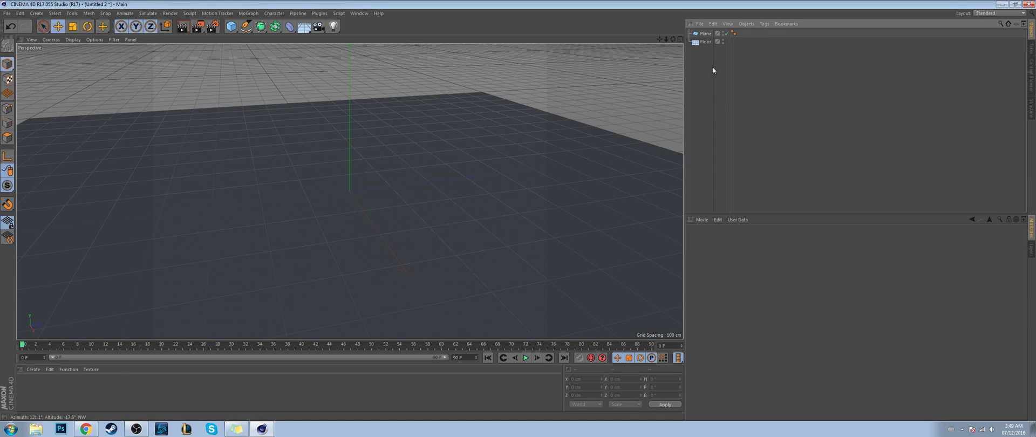
click(705, 35)
key(Delete)
Step: Render the floor in the viewport and in the Picture Viewer, then minimize the Picture Viewer
key(ctrl+r)
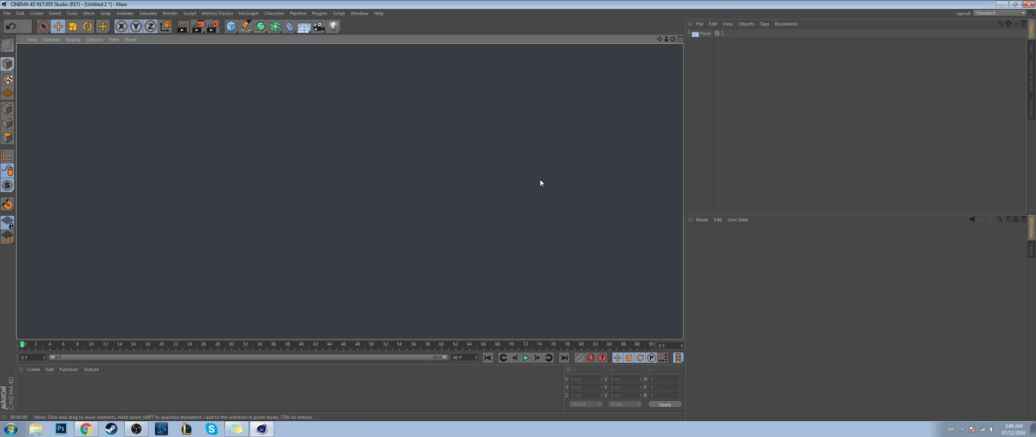
key(shift+r)
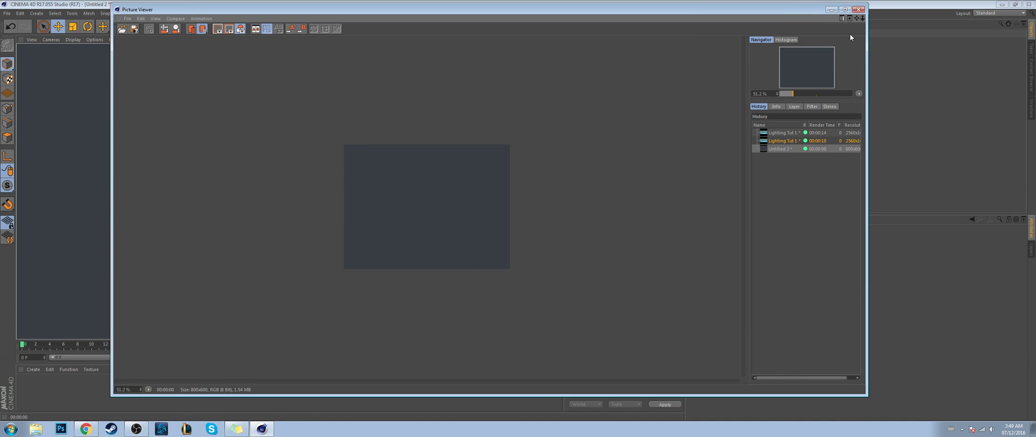
click(834, 11)
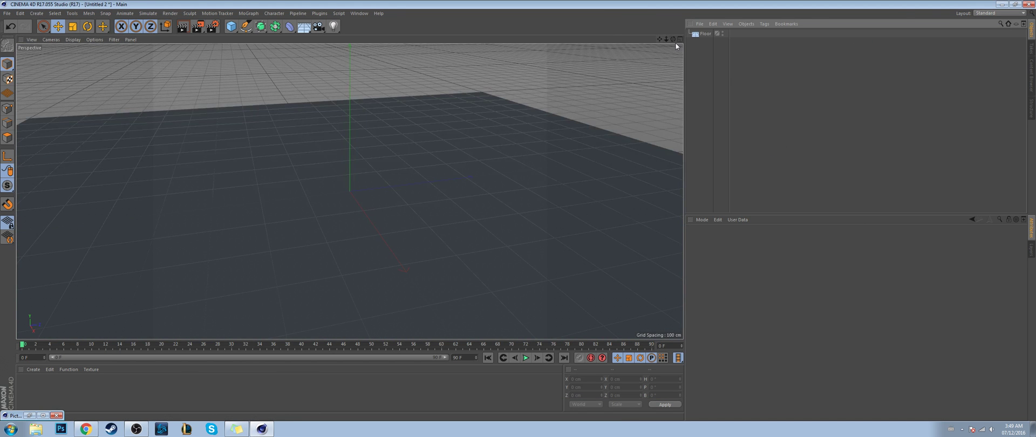
Step: Add a cube and raise it onto the floor by setting its Y position to 100 cm
mouse_move(674, 39)
mouse_down()
mouse_move(680, 20)
mouse_move(671, 44)
mouse_up()
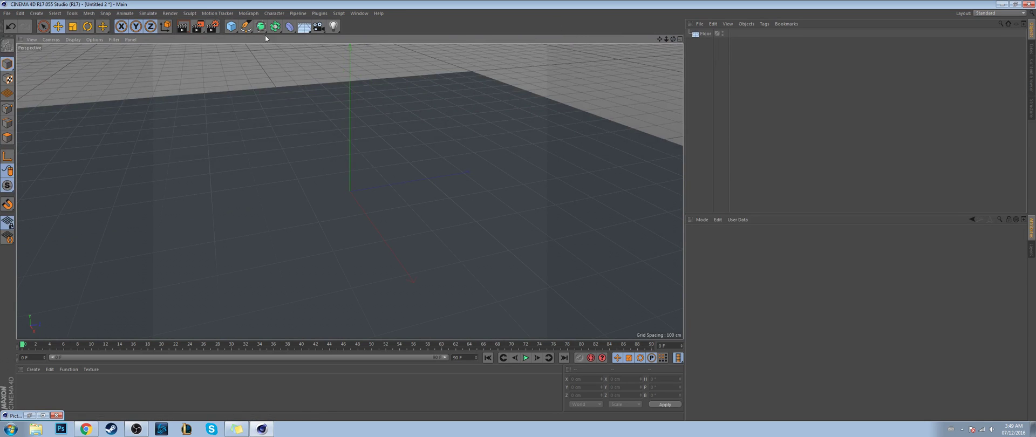
click(231, 26)
click(309, 38)
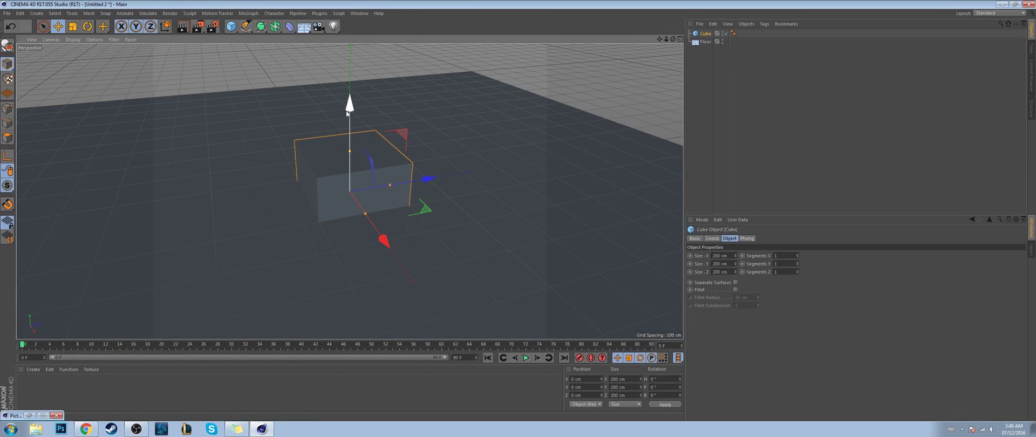
drag(346, 111, 346, 87)
click(583, 387)
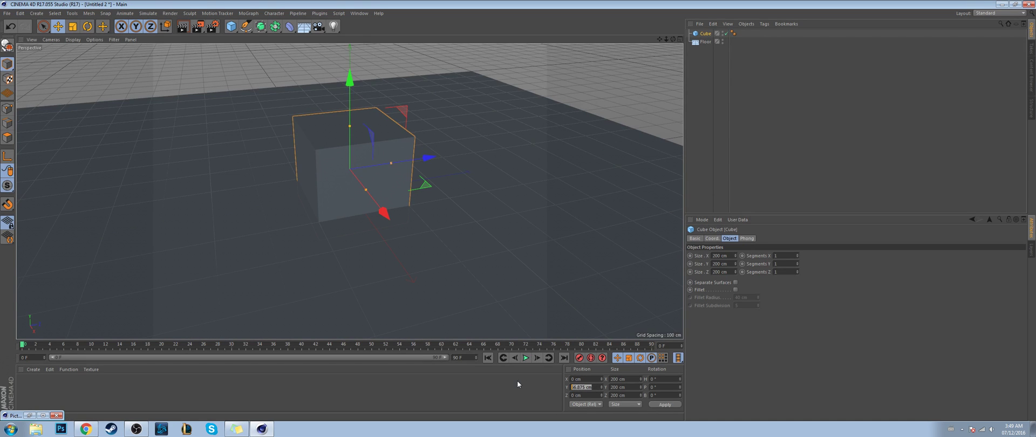
text(100)
key(Return)
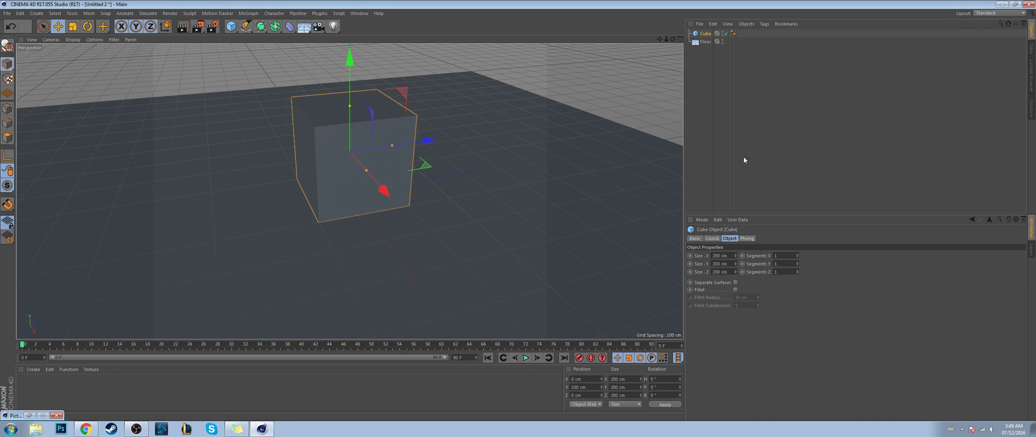
click(703, 88)
Step: Create two new default materials for the scene
drag(673, 40, 647, 50)
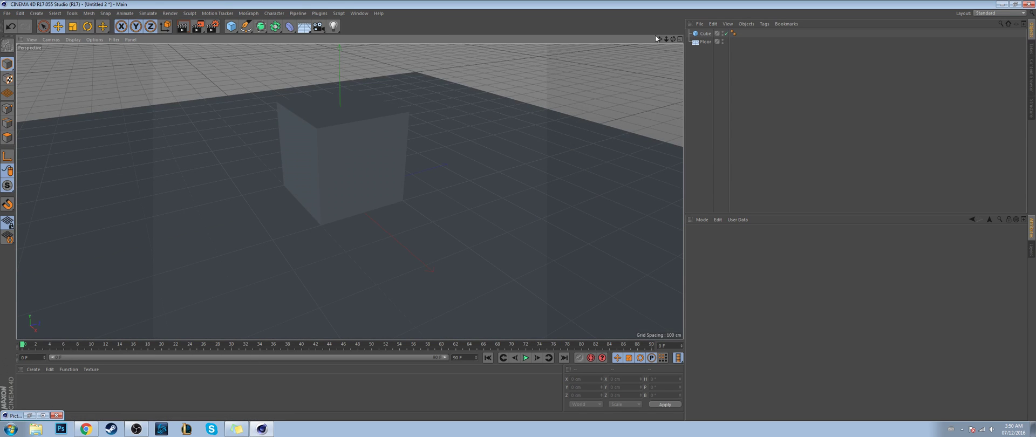
drag(658, 38, 350, 191)
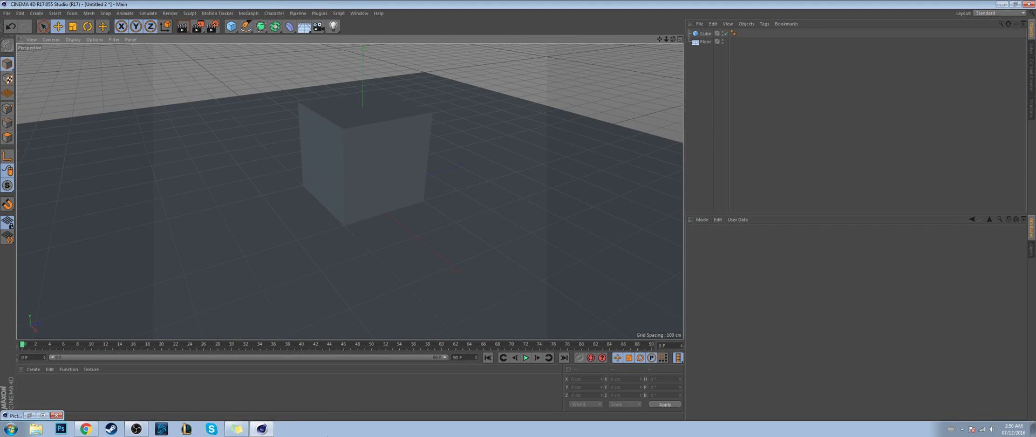
double_click(75, 381)
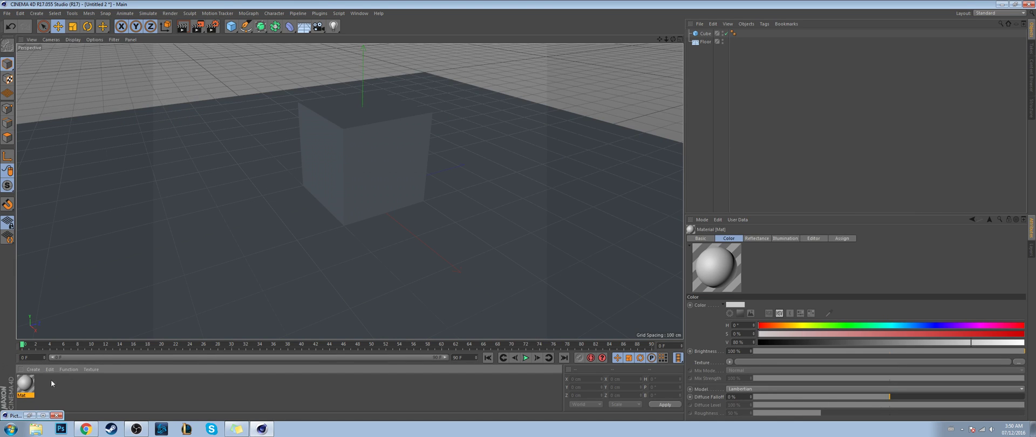
double_click(175, 390)
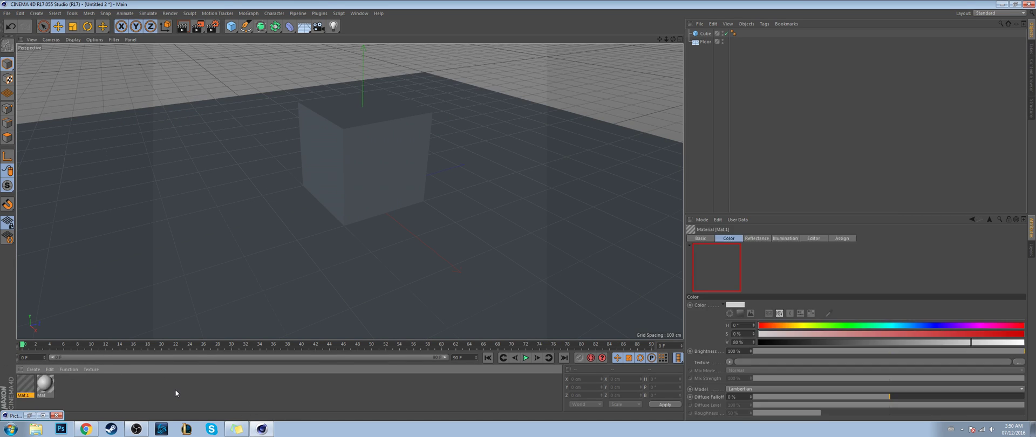
Step: Change the colour of the material Mat to dark green with H 110°, S 86% and V 58%
click(45, 391)
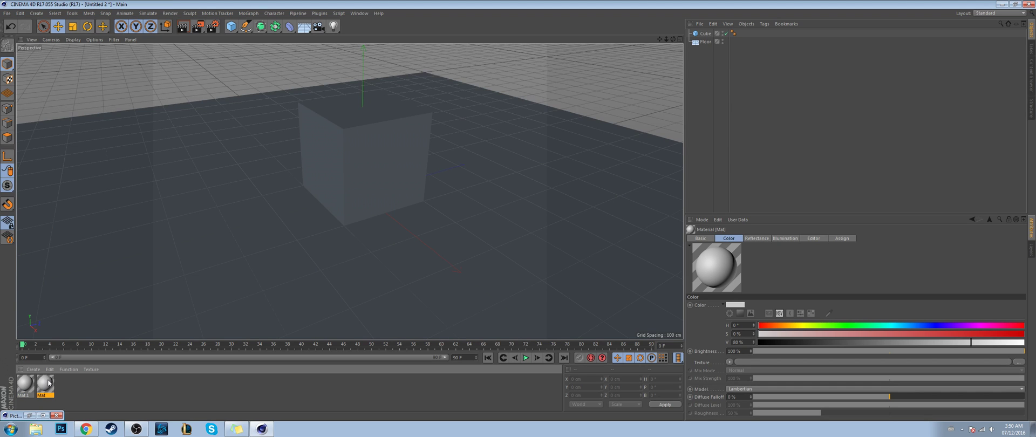
double_click(48, 383)
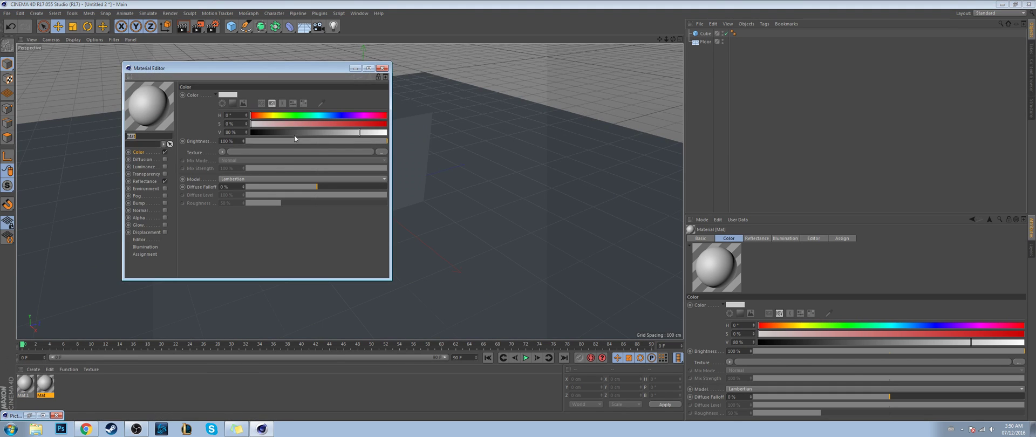
click(295, 116)
drag(296, 117, 292, 116)
click(359, 123)
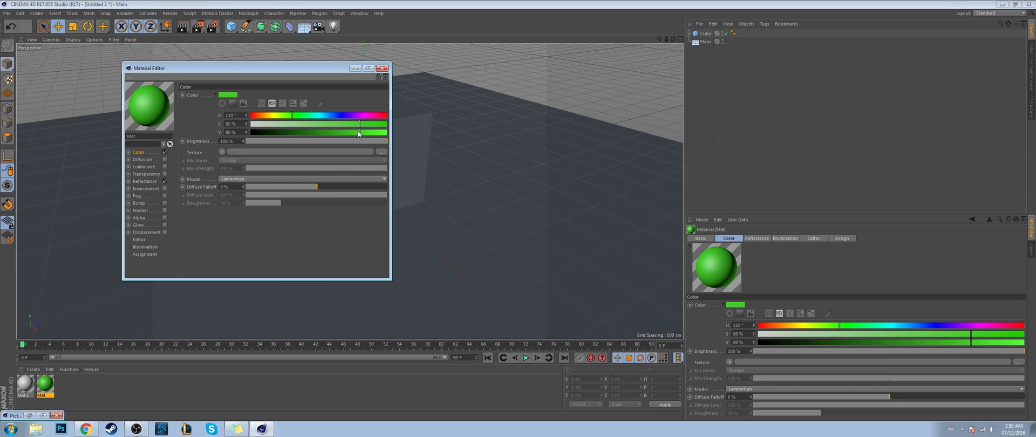
mouse_move(356, 123)
mouse_down()
mouse_move(318, 123)
mouse_move(352, 122)
mouse_move(332, 135)
mouse_move(361, 126)
mouse_up()
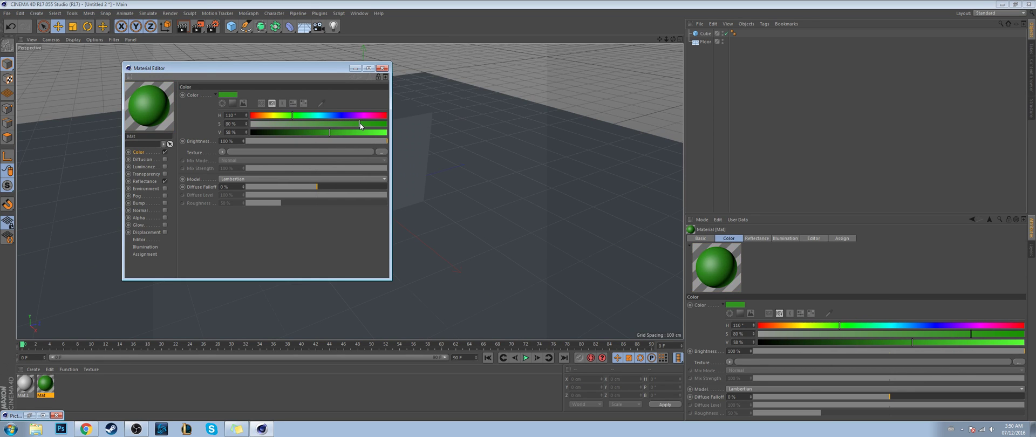
click(367, 123)
Step: Add a Beckmann layer to the green material's reflectance
click(145, 182)
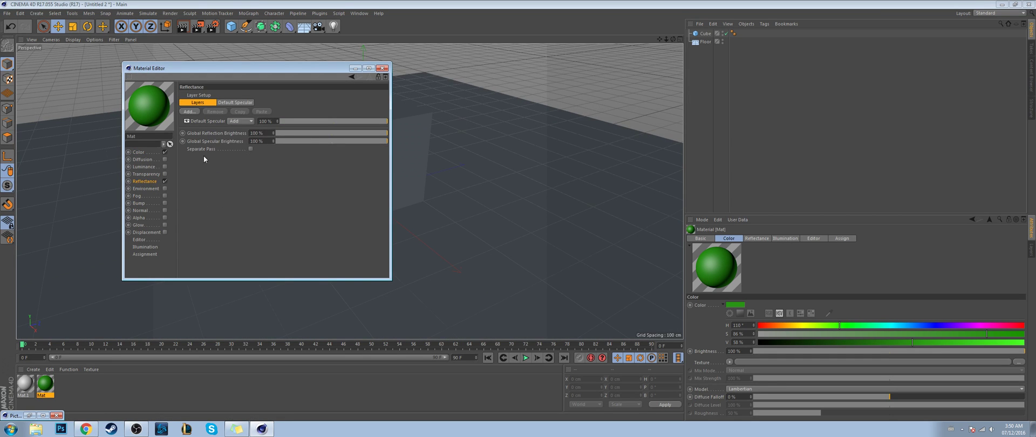
click(189, 112)
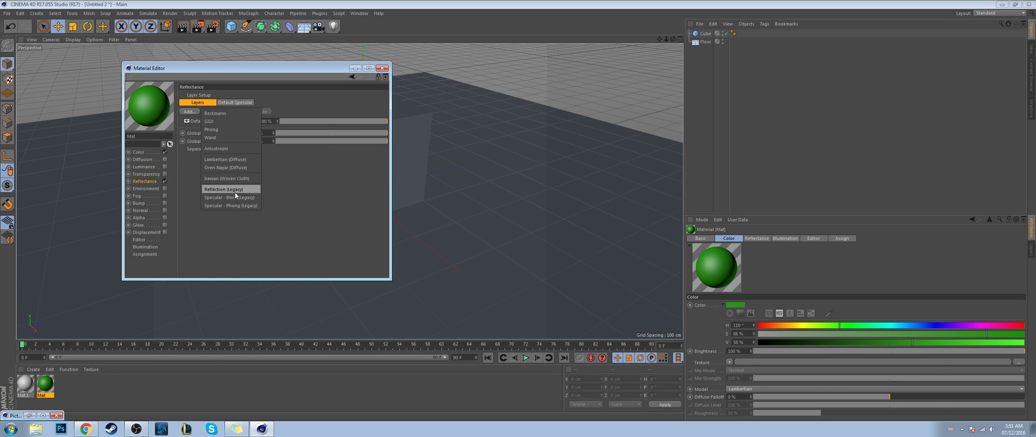
click(239, 113)
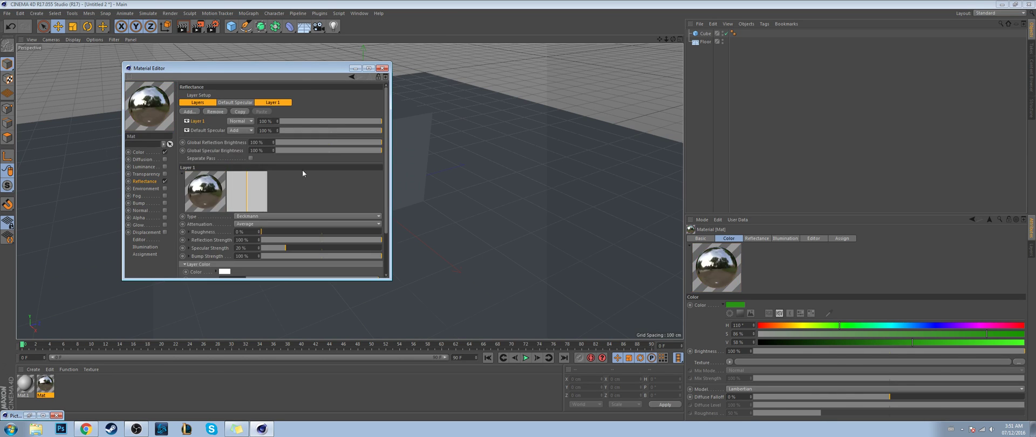
Step: Set the reflectance layer's Fresnel to Dielectric and its IOR to 1
scroll(350, 188, down, 3)
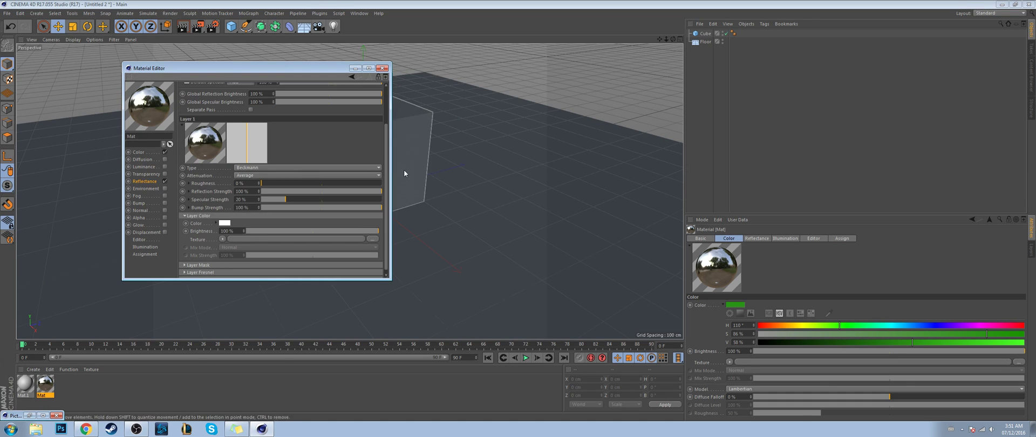
drag(387, 168, 384, 188)
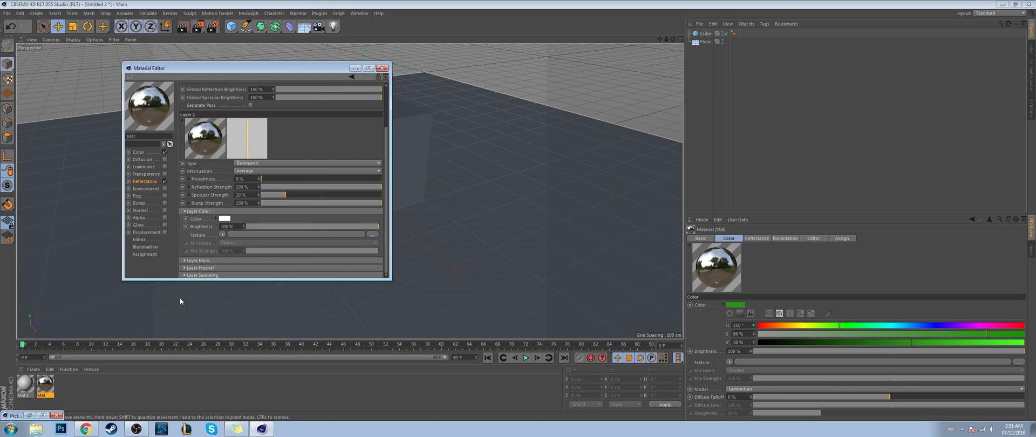
click(185, 268)
scroll(226, 261, down, 2)
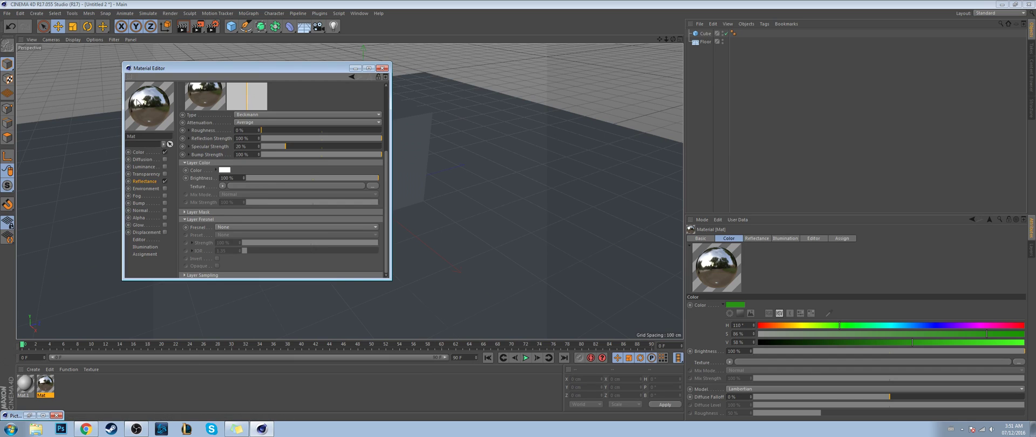
click(228, 226)
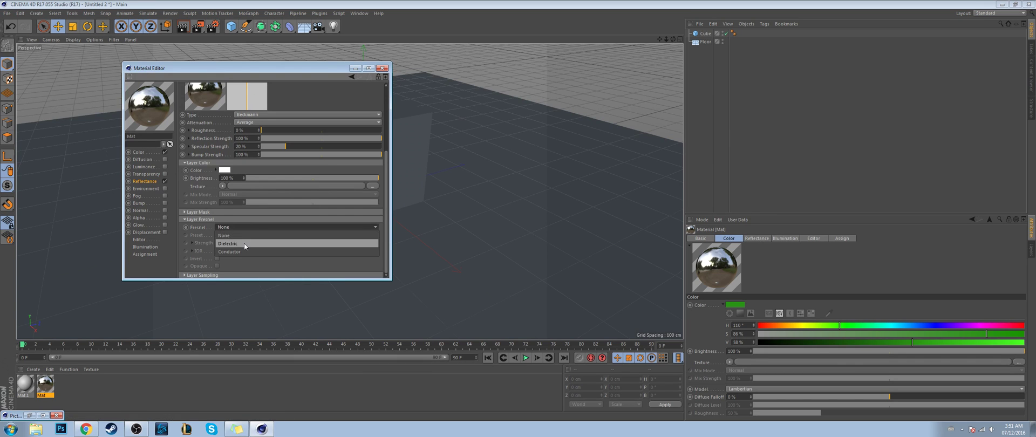
click(244, 243)
drag(230, 251, 179, 235)
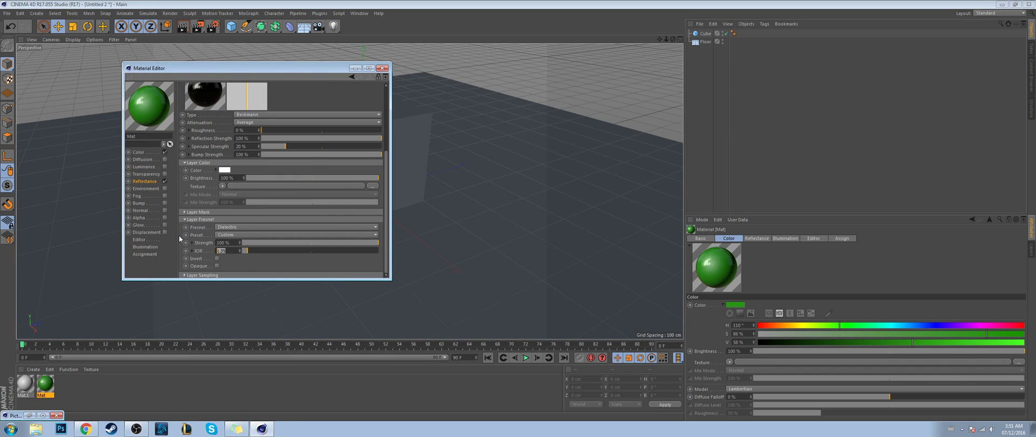
text(1)
key(Return)
Step: Close the green material's editor and apply the material to the cube
scroll(390, 243, up, 4)
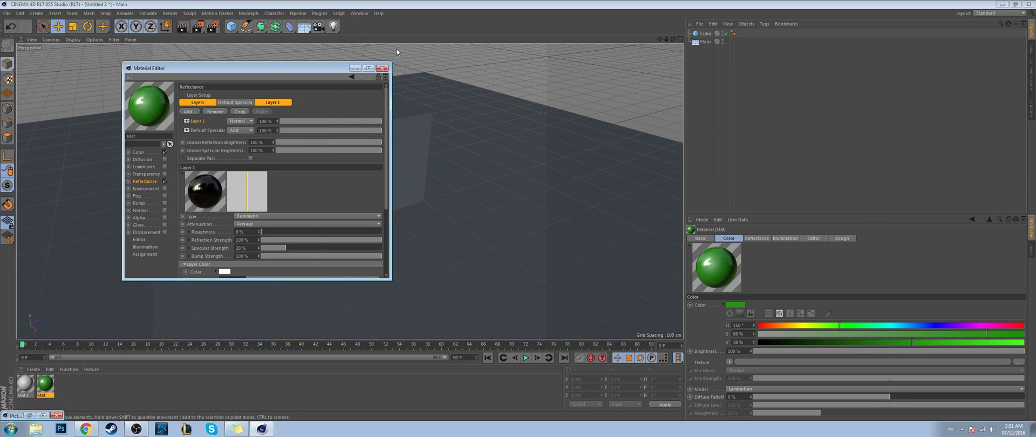
click(382, 68)
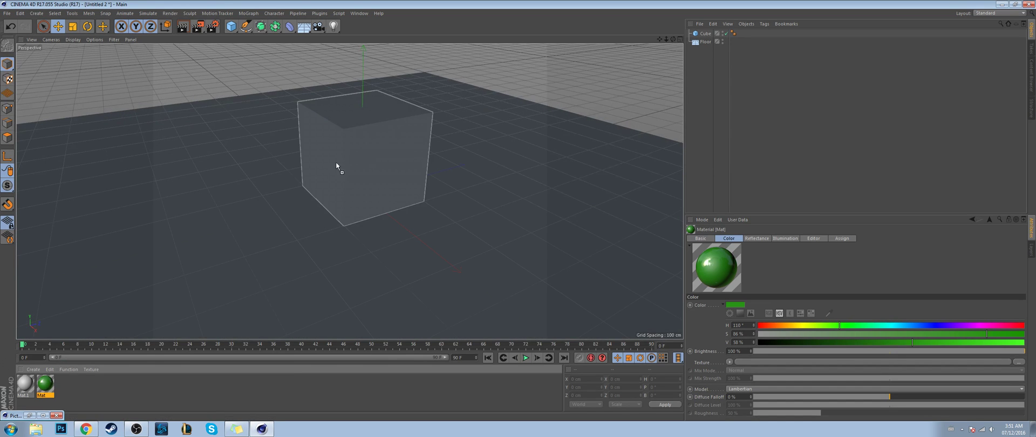
drag(376, 138, 376, 140)
Step: Change the colour of the material Mat.1 to teal with H 183°, S 57% and V 69%
double_click(24, 384)
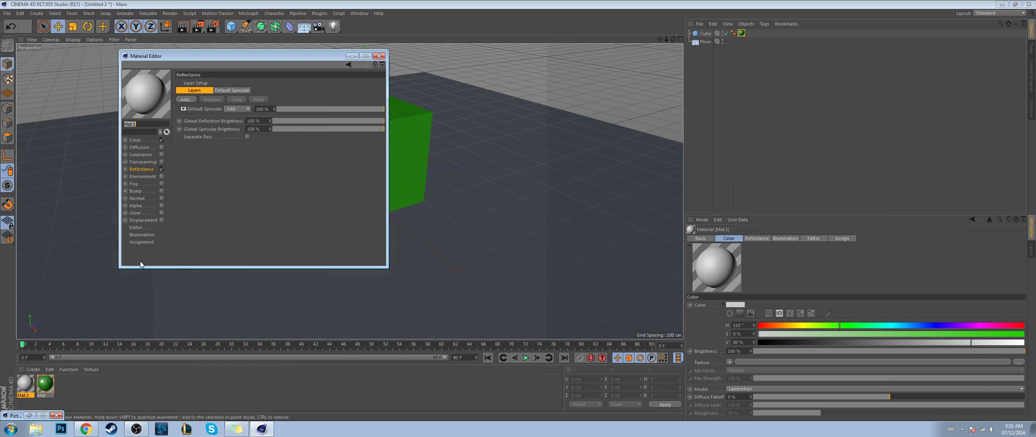
click(135, 139)
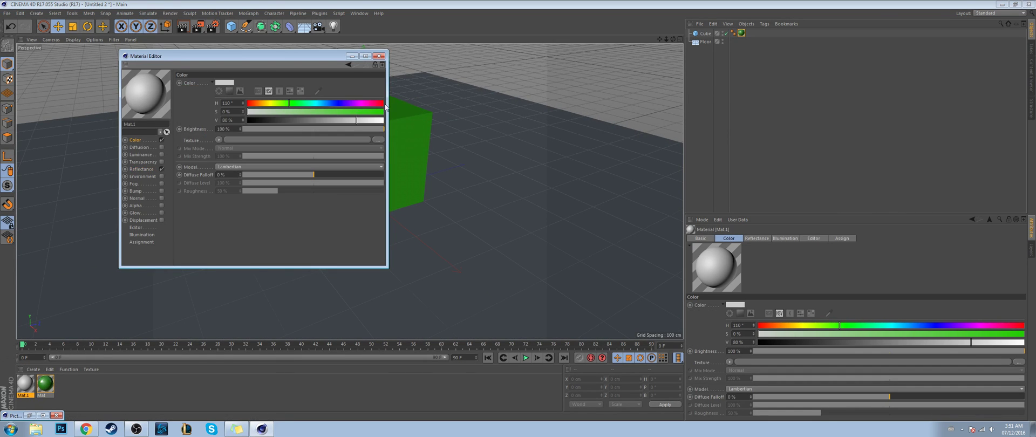
click(329, 103)
drag(328, 102, 307, 111)
click(342, 120)
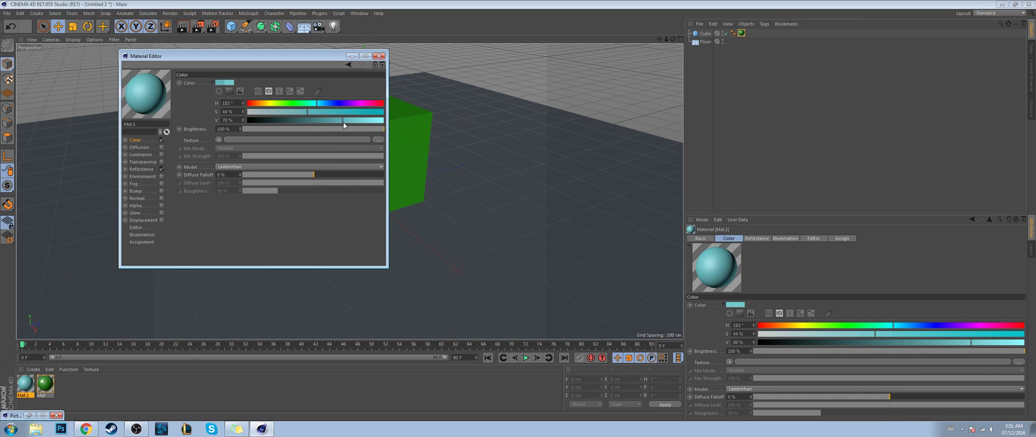
click(325, 111)
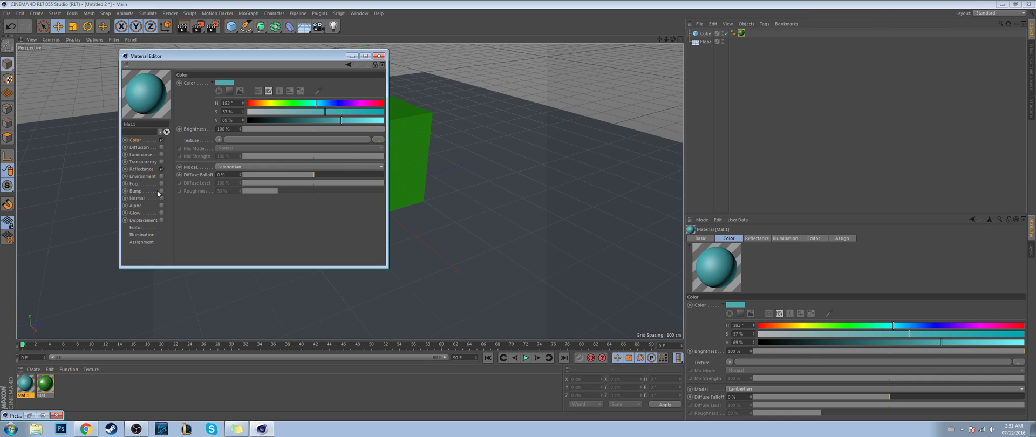
Step: Add a Beckmann layer to the reflectance of the teal material
click(137, 169)
click(187, 100)
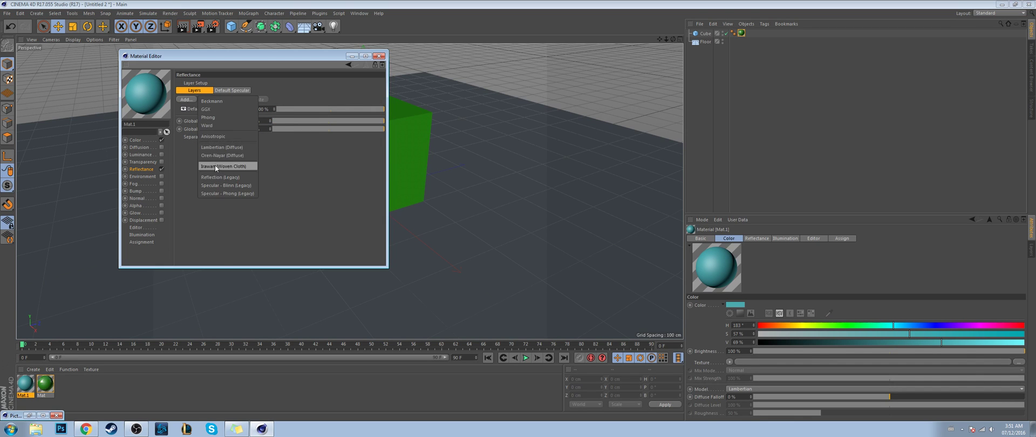
click(234, 103)
scroll(383, 150, down, 3)
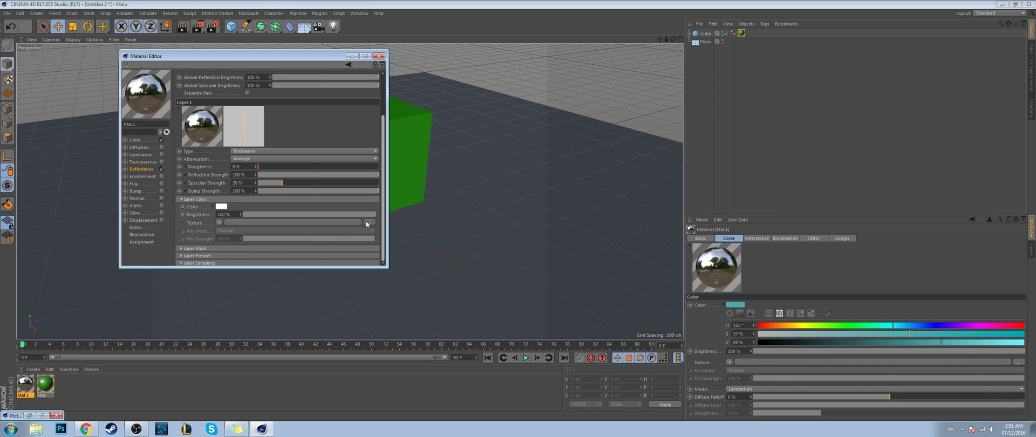
Step: Set the teal material's layer Fresnel to Dielectric with an IOR of 1.5
click(183, 254)
scroll(242, 244, down, 3)
click(235, 214)
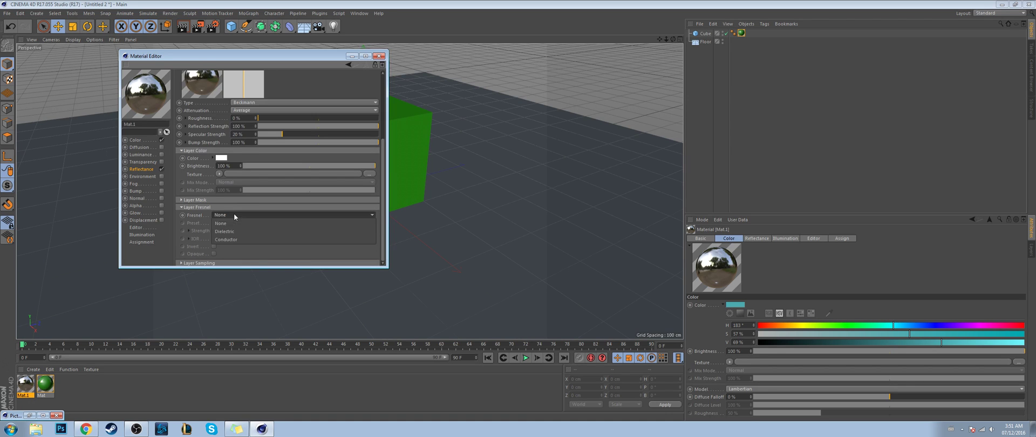
click(235, 229)
double_click(229, 241)
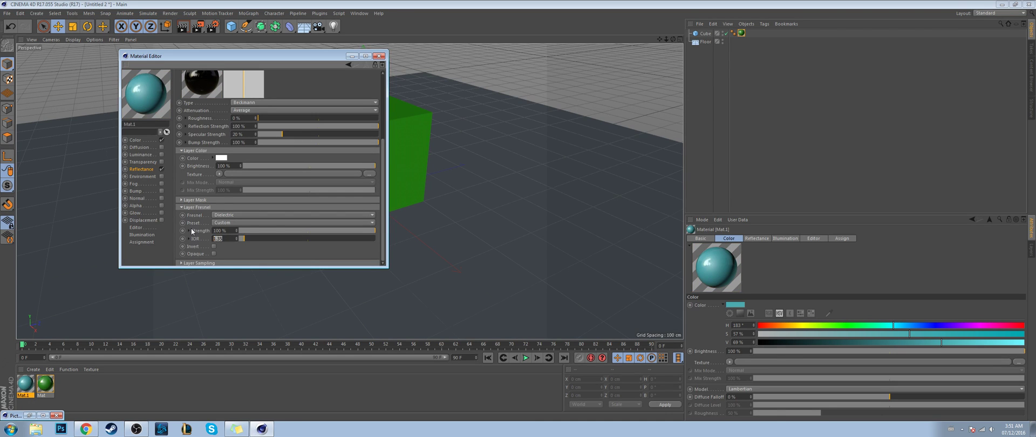
text(1.5)
key(Return)
Step: Close the teal material's editor and apply the material to the floor
click(378, 58)
click(32, 406)
drag(25, 384, 187, 295)
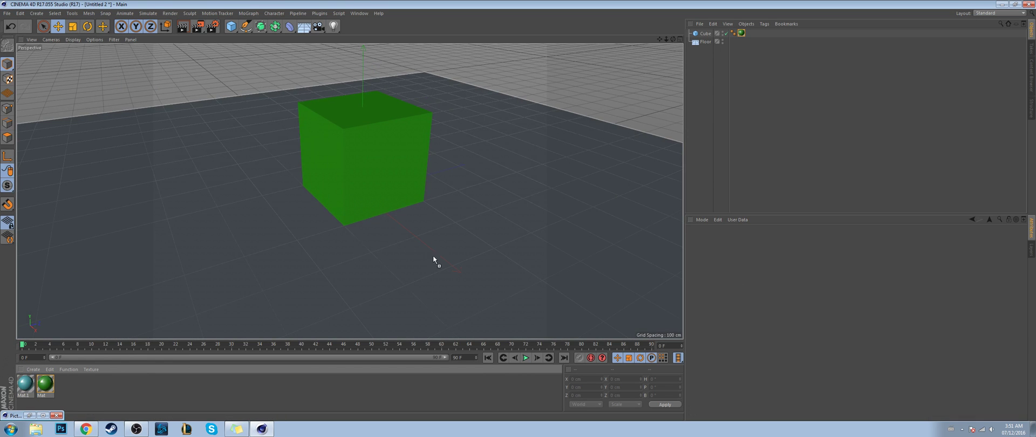
drag(433, 259, 433, 259)
click(856, 115)
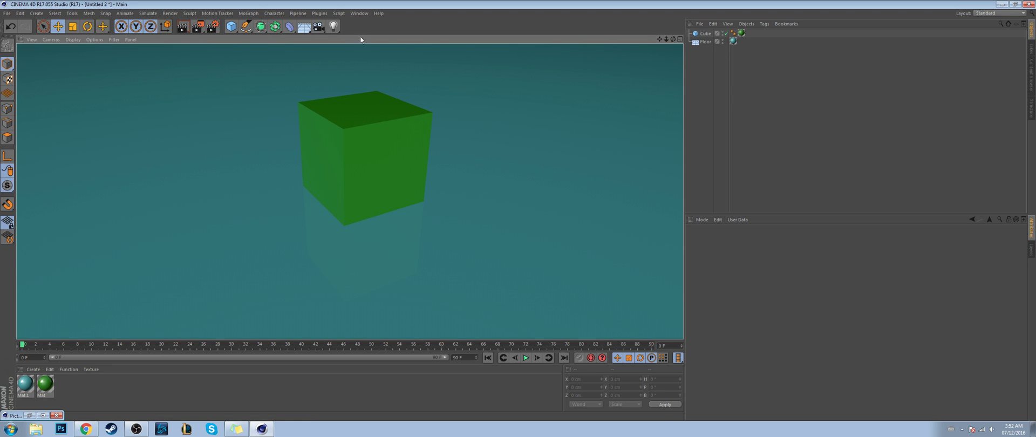
Step: Add a standard omni light at the scene origin and render the view
drag(334, 26, 374, 36)
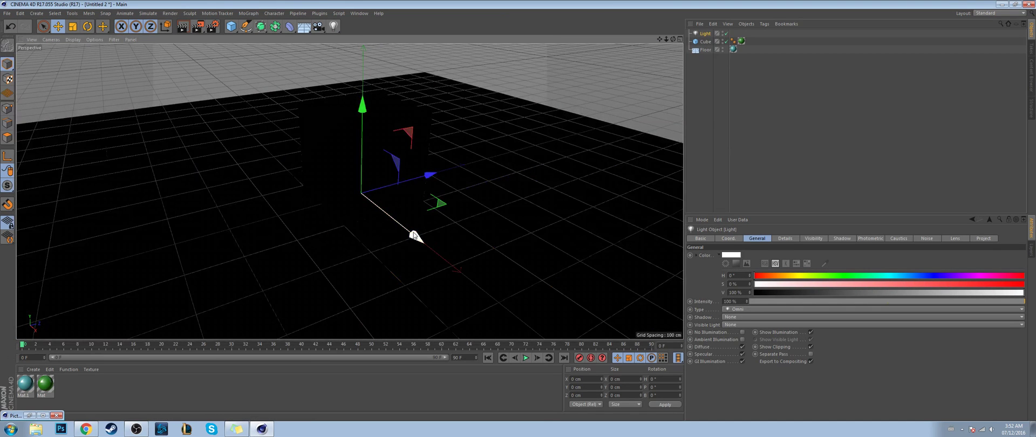
key(ctrl+r)
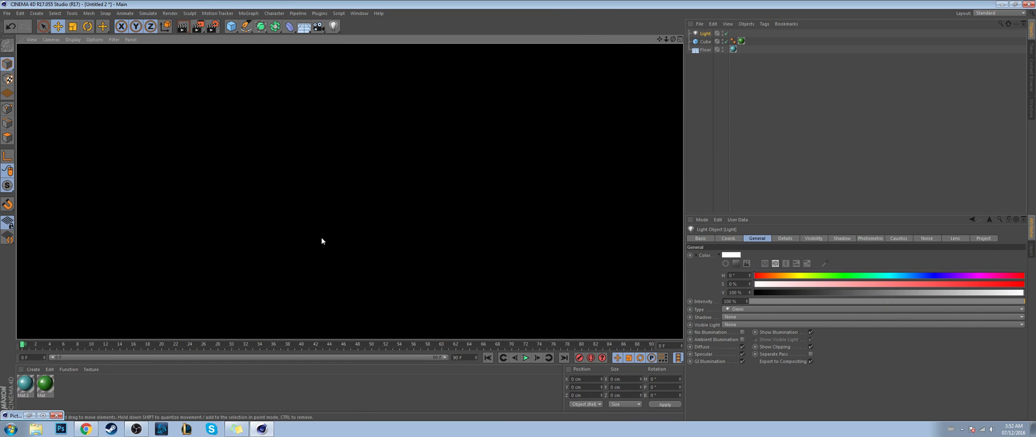
click(790, 153)
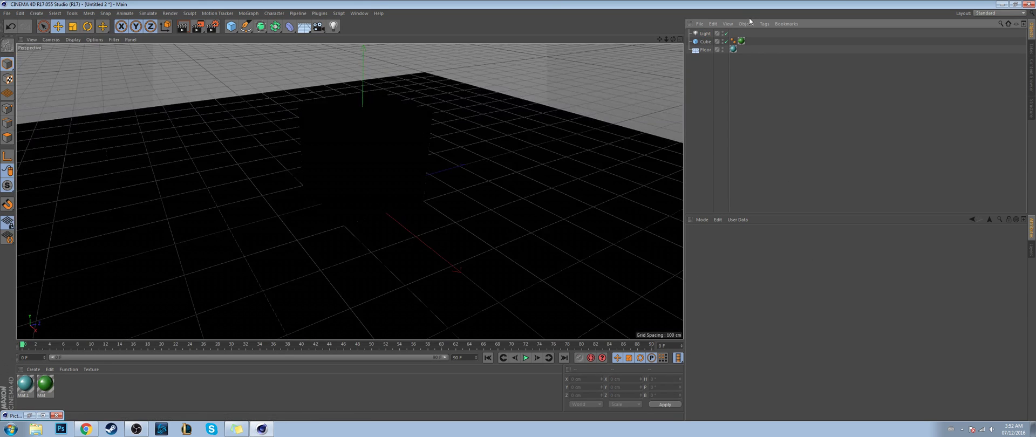
Step: Move the omni light along the X axis to about 223 cm, outside the cube, and render the view
click(705, 33)
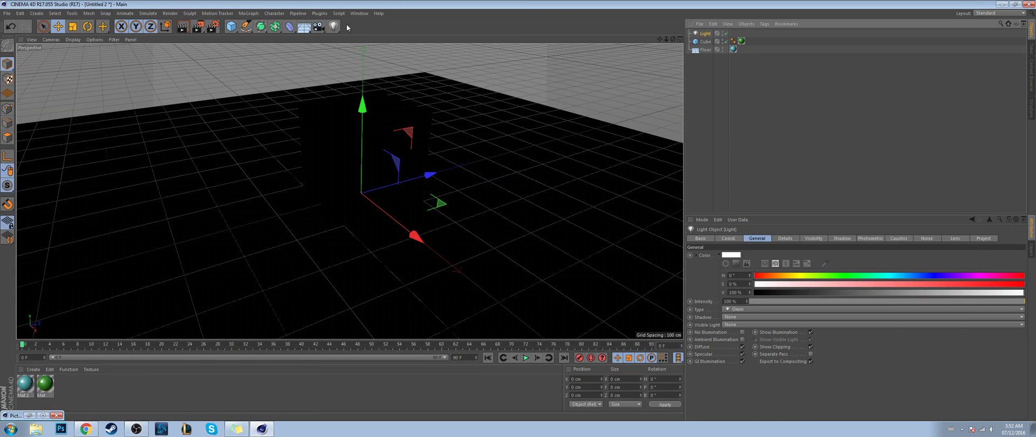
click(334, 26)
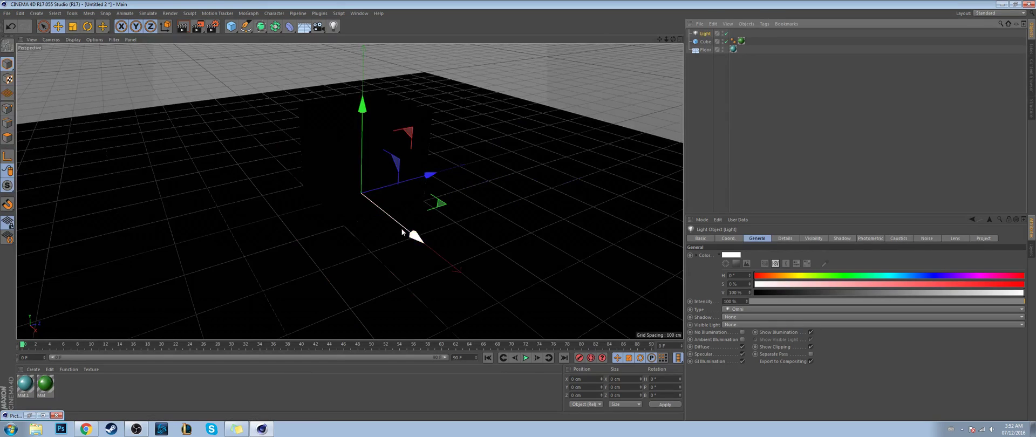
drag(412, 232, 479, 284)
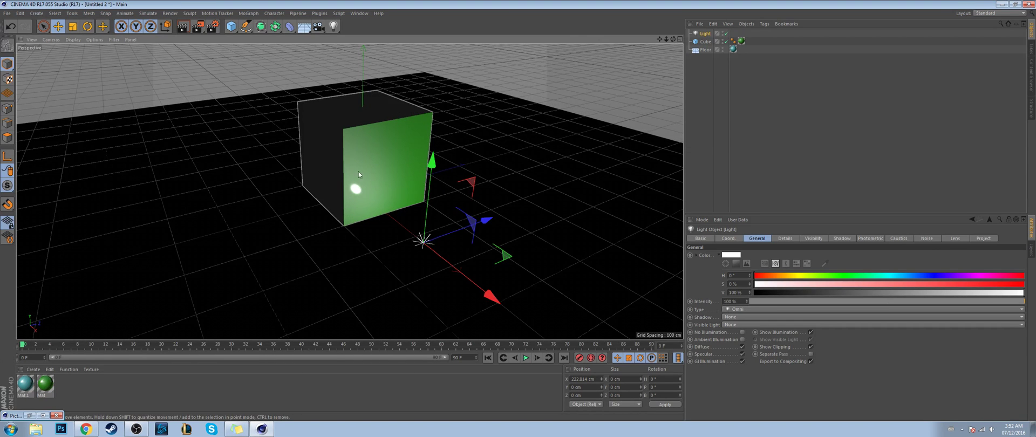
key(ctrl+r)
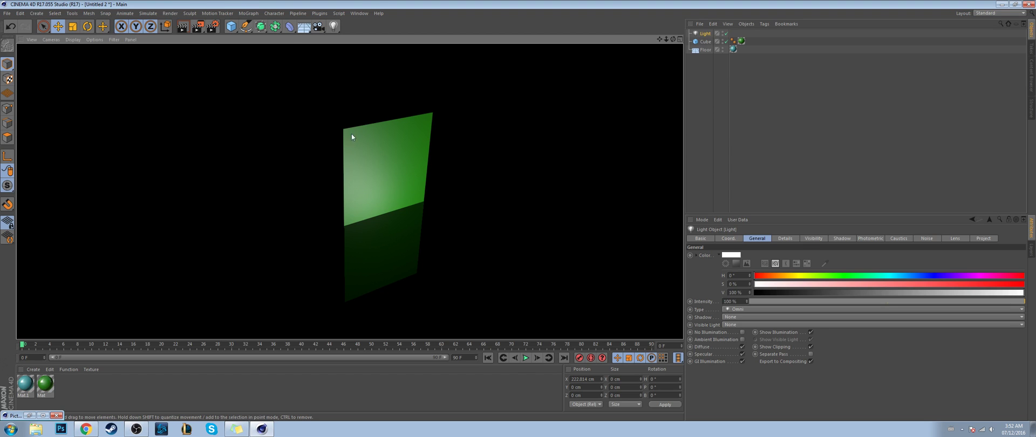
Step: Move the omni light along the Z axis to about -141 cm, near the cube's front corner, and render the view
click(703, 34)
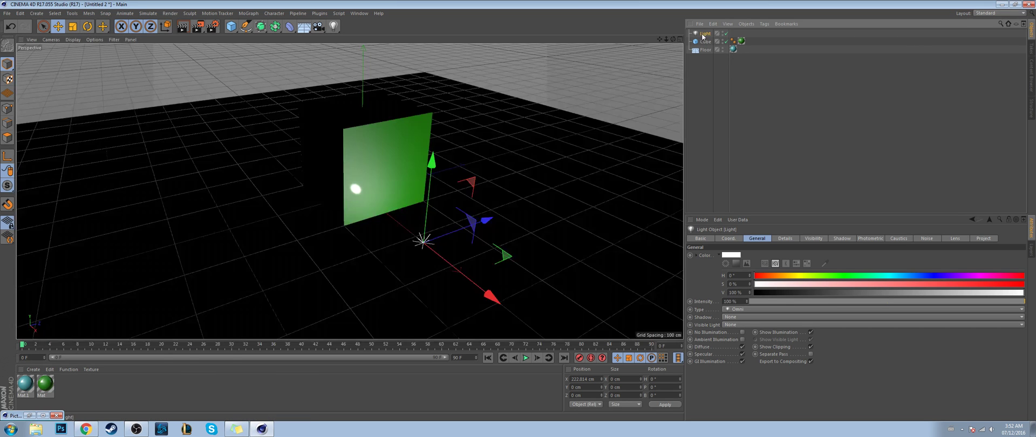
drag(486, 223, 427, 242)
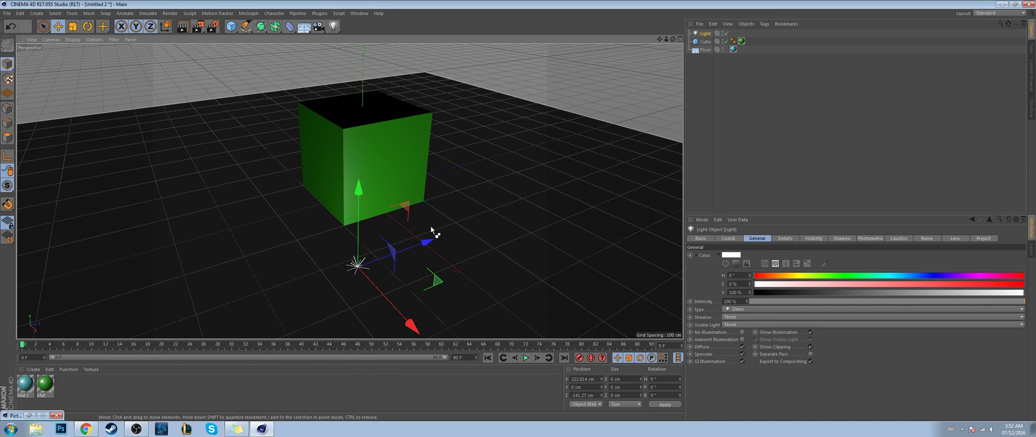
key(ctrl+r)
click(762, 98)
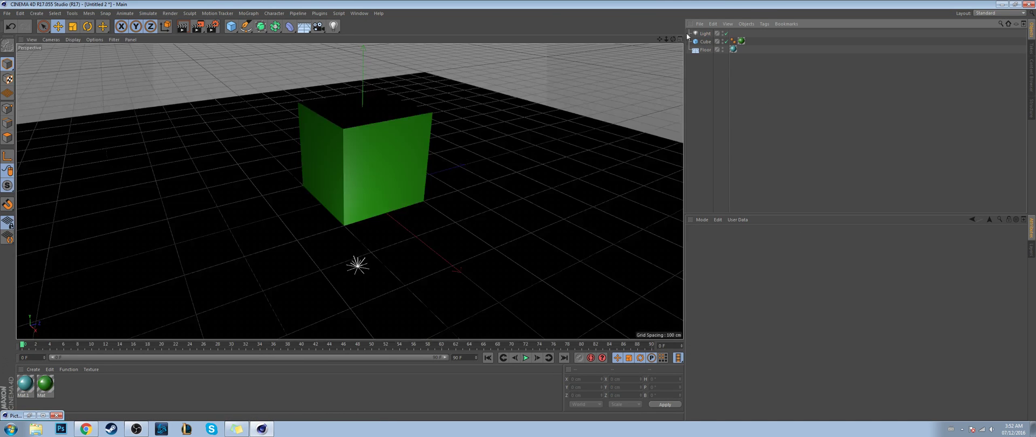
Step: Raise the omni light to about 274 cm in Y, shift it to about -169 cm in Z, and render the view
click(354, 262)
drag(357, 251, 388, 103)
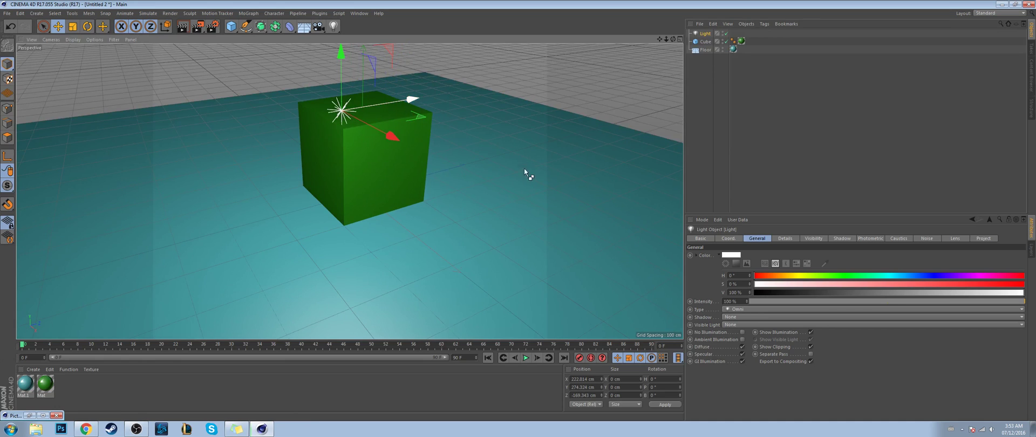
key(ctrl+r)
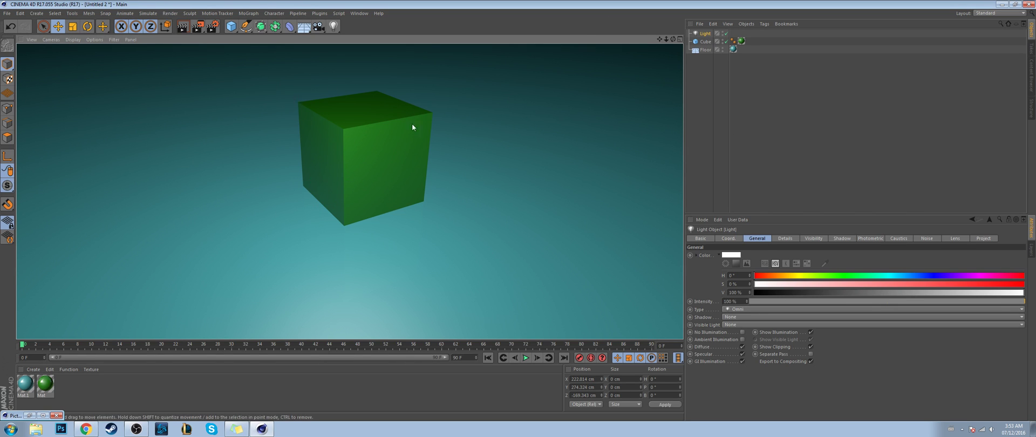
click(801, 134)
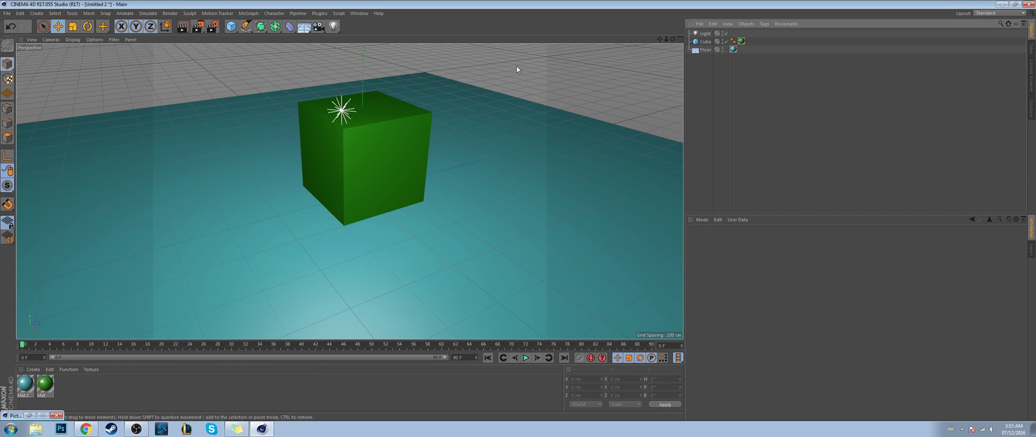
Step: Disable the omni light and add a spot light to the scene
click(726, 34)
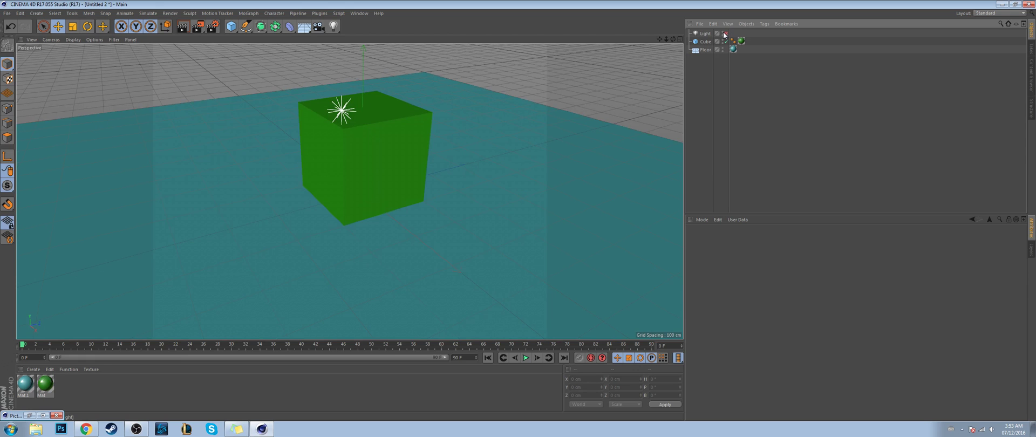
click(726, 33)
drag(335, 28, 430, 40)
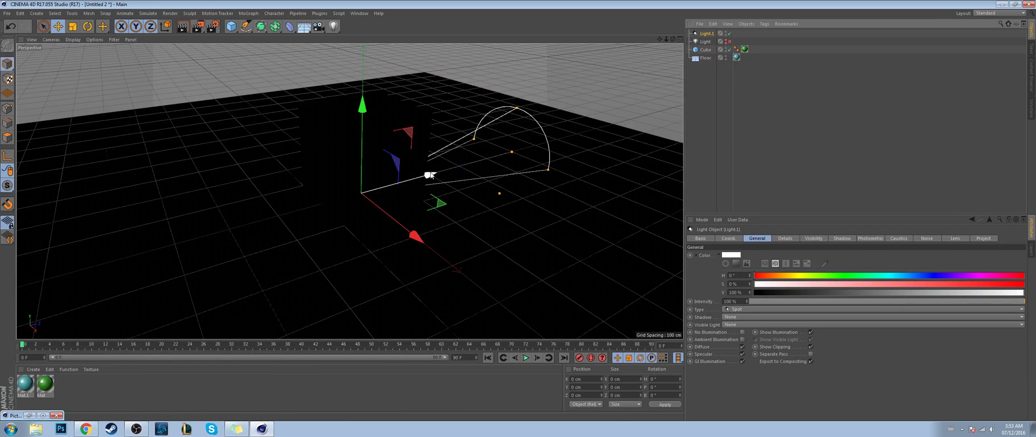
Step: Move the spot light back from the cube along Z, raise it to about 164 cm, and widen its cone
drag(430, 175, 200, 210)
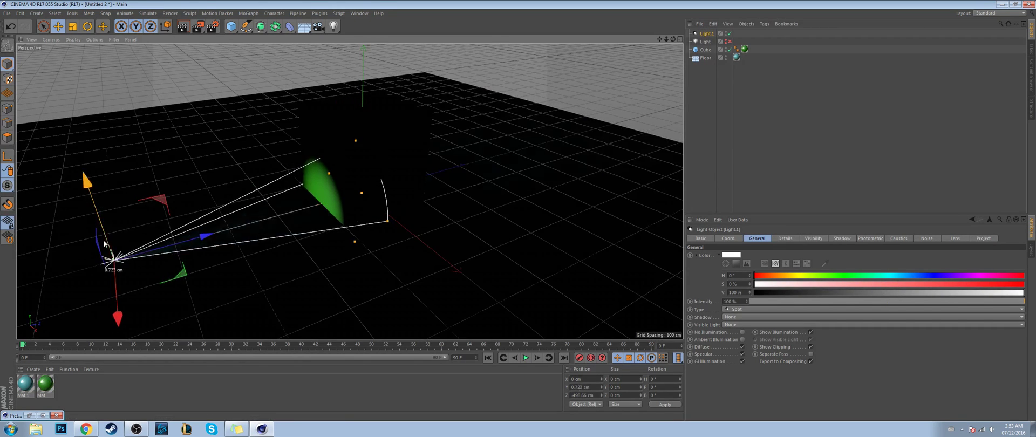
drag(106, 227, 111, 159)
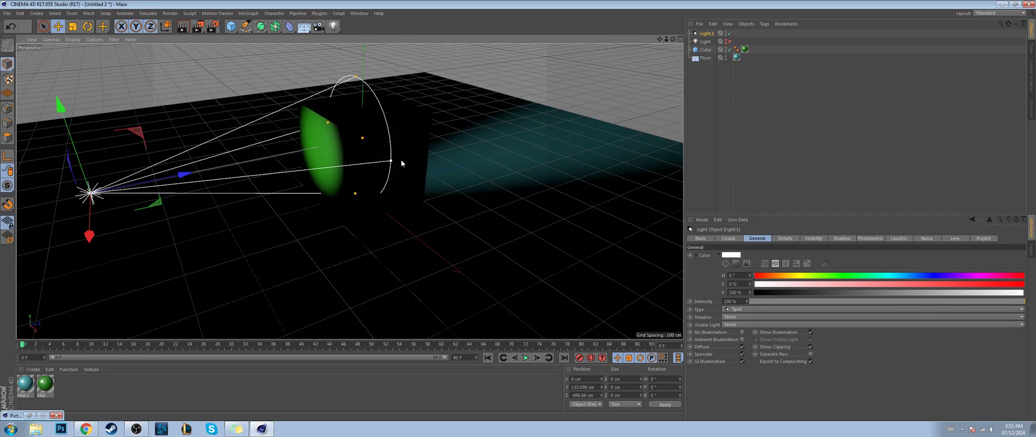
drag(402, 161, 484, 164)
mouse_move(567, 183)
mouse_down()
mouse_move(565, 164)
mouse_move(599, 171)
mouse_move(626, 226)
mouse_move(659, 254)
mouse_move(573, 172)
mouse_up()
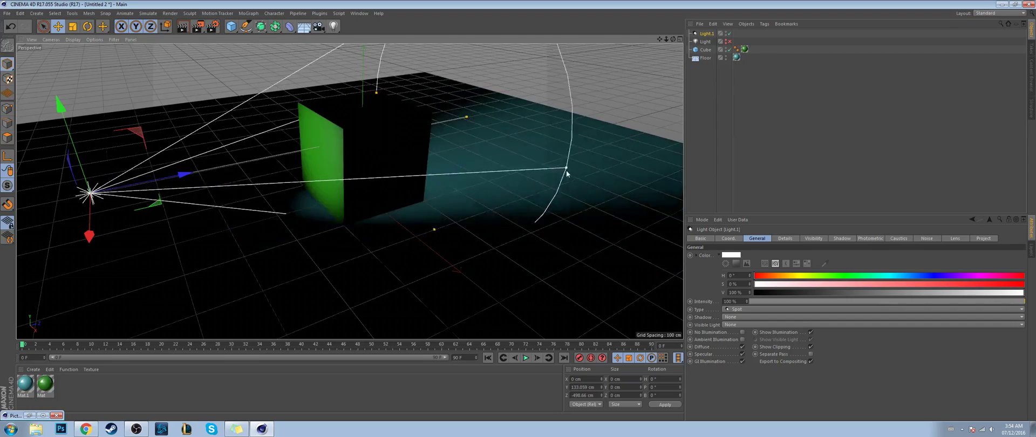
drag(90, 164, 58, 157)
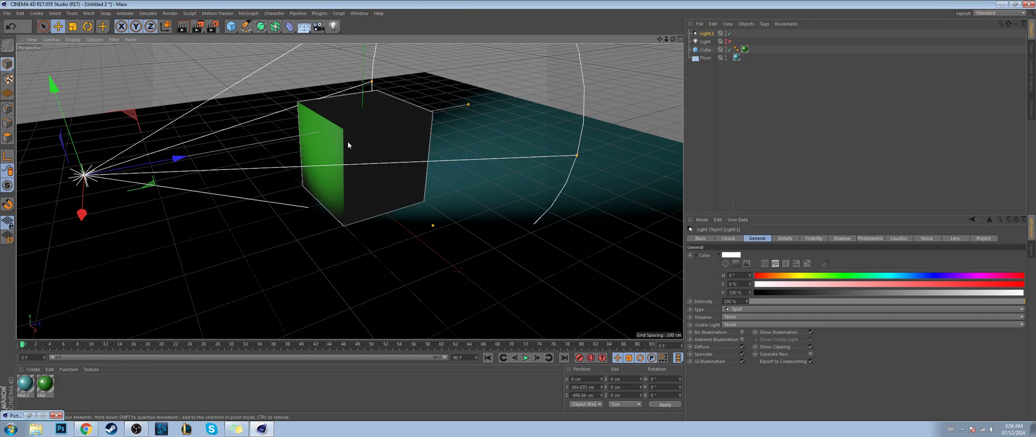
Step: Add a Target tag to the spot light and set the cube as its target object
click(318, 26)
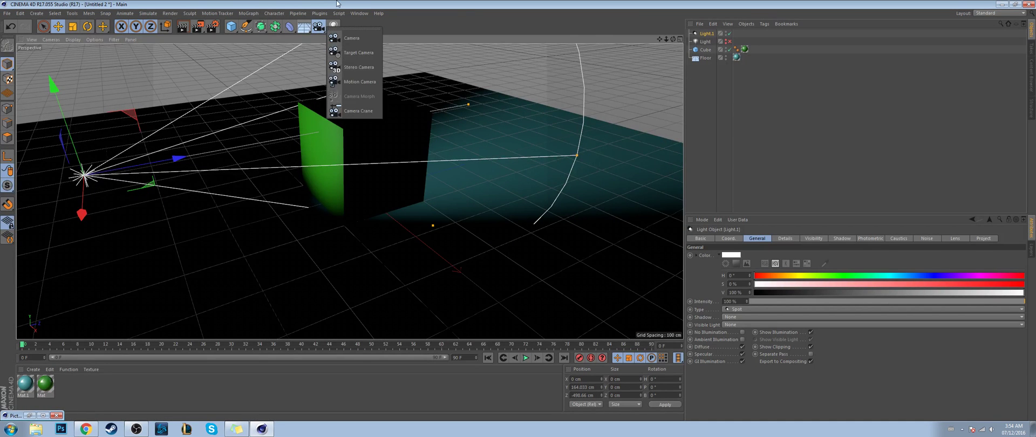
click(333, 26)
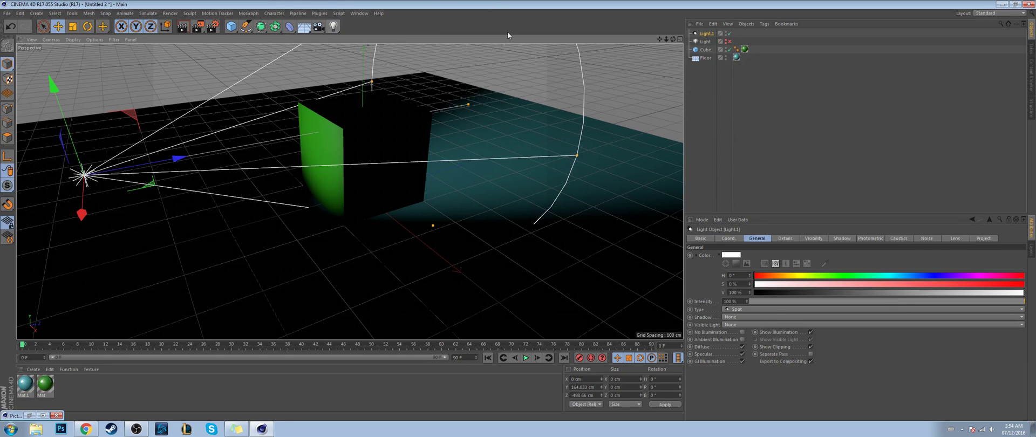
right_click(708, 37)
mouse_move(712, 39)
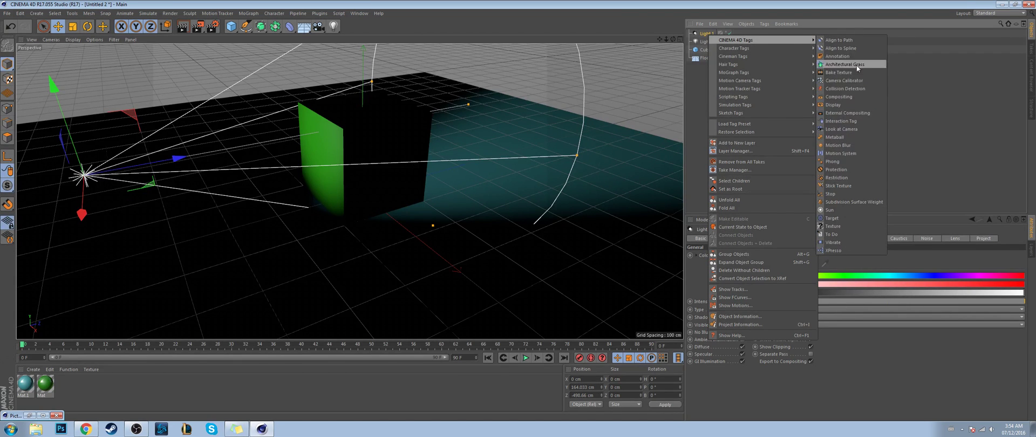
click(833, 218)
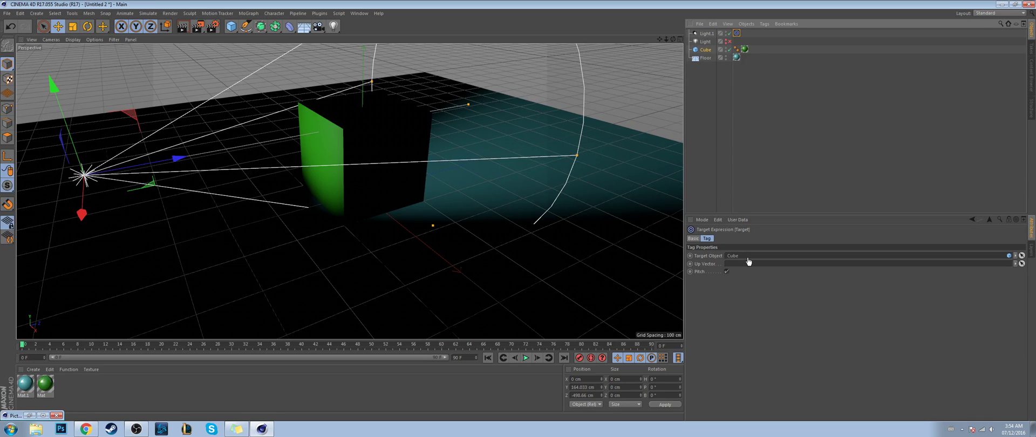
drag(748, 261, 752, 257)
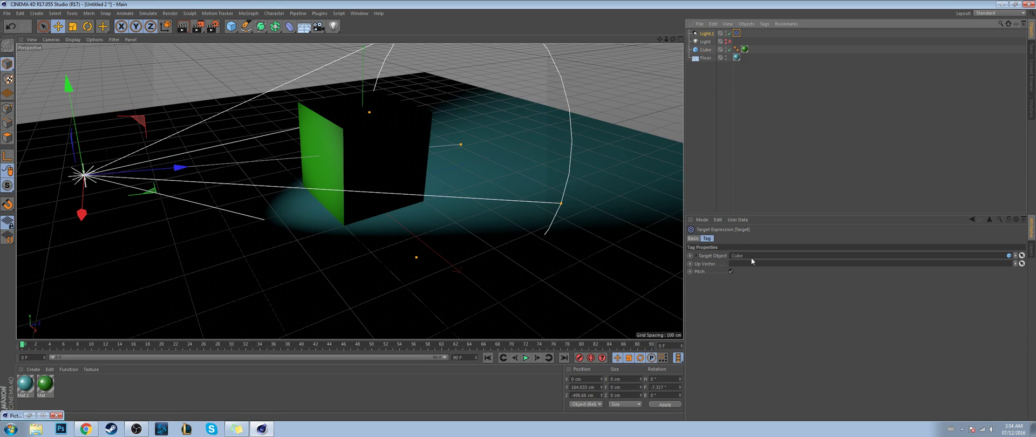
Step: Move the spot light higher and to about X 546 cm, Z -436 cm, and render the view
click(709, 33)
click(716, 115)
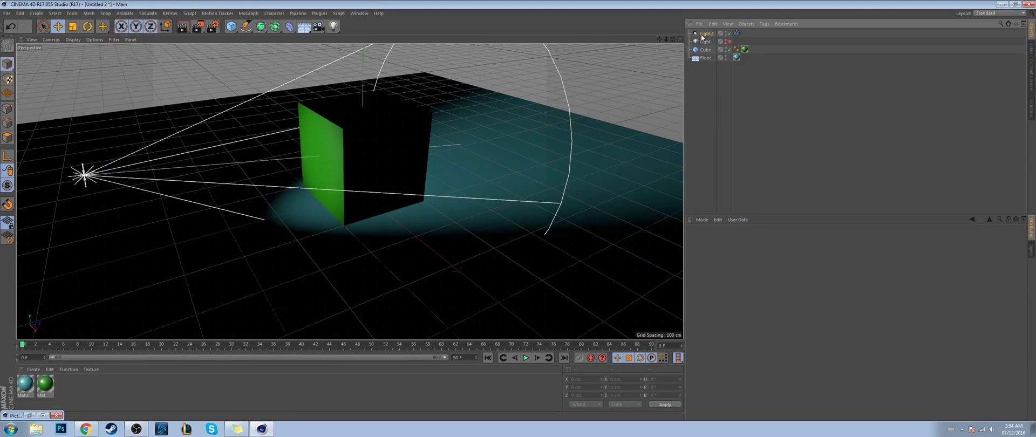
click(704, 33)
drag(179, 167, 272, 176)
drag(175, 153, 65, 170)
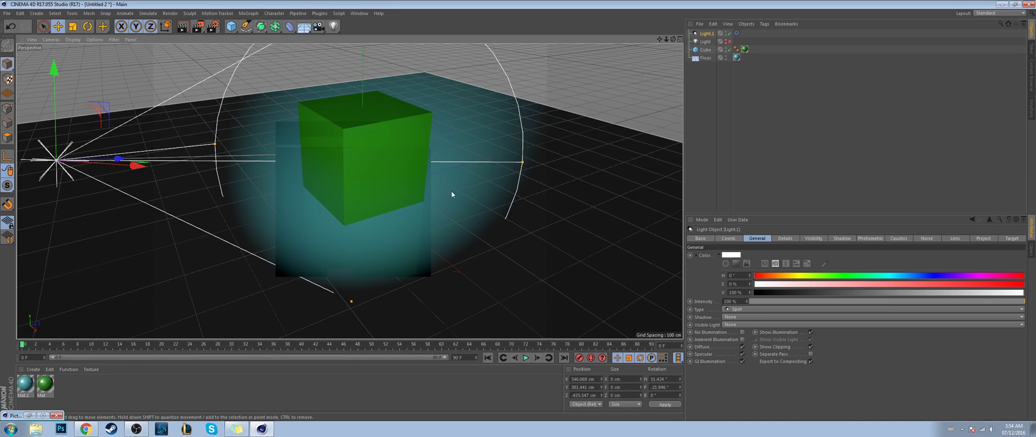
key(ctrl+r)
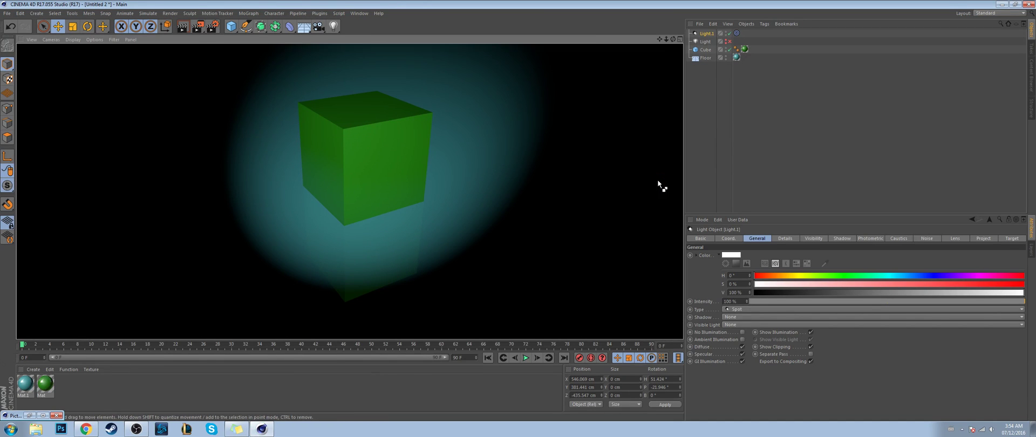
Step: Delete the spot light and add an area light to the scene
click(706, 60)
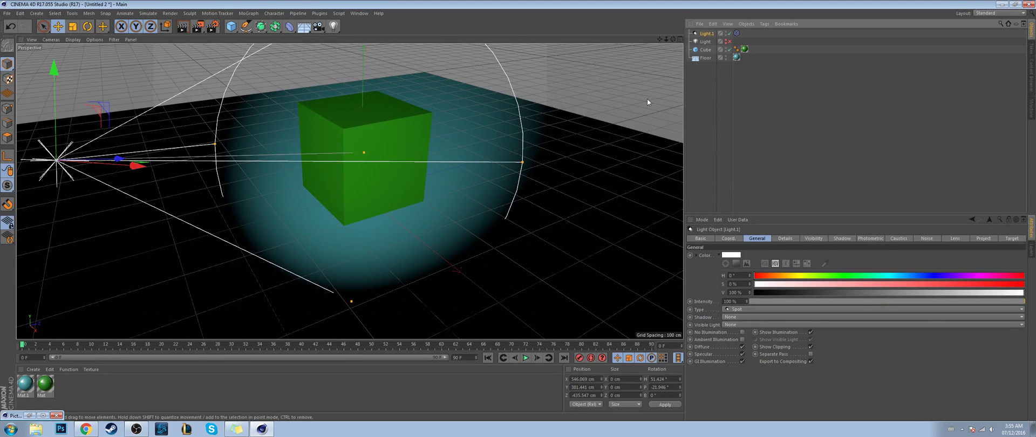
key(Delete)
click(334, 26)
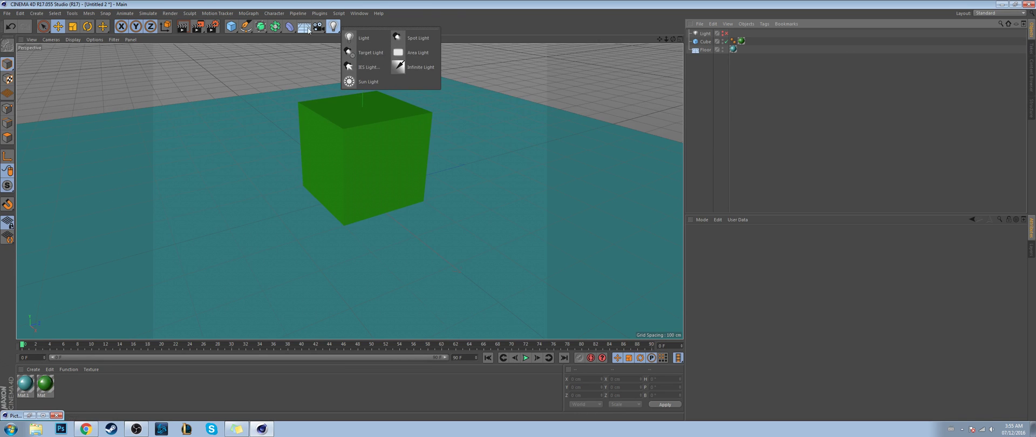
click(425, 53)
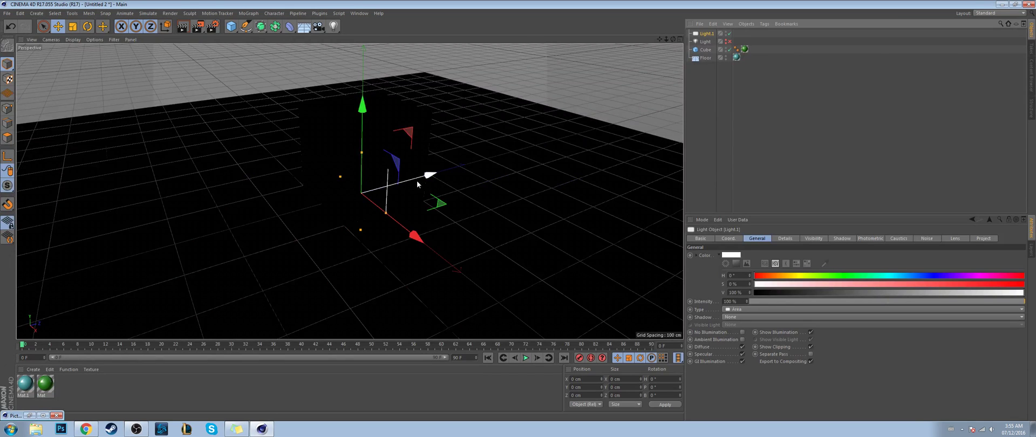
Step: Move the area light in front of the cube to about X 151 cm, Y 135 cm, Z -174 cm
drag(423, 177, 356, 194)
drag(289, 197, 294, 134)
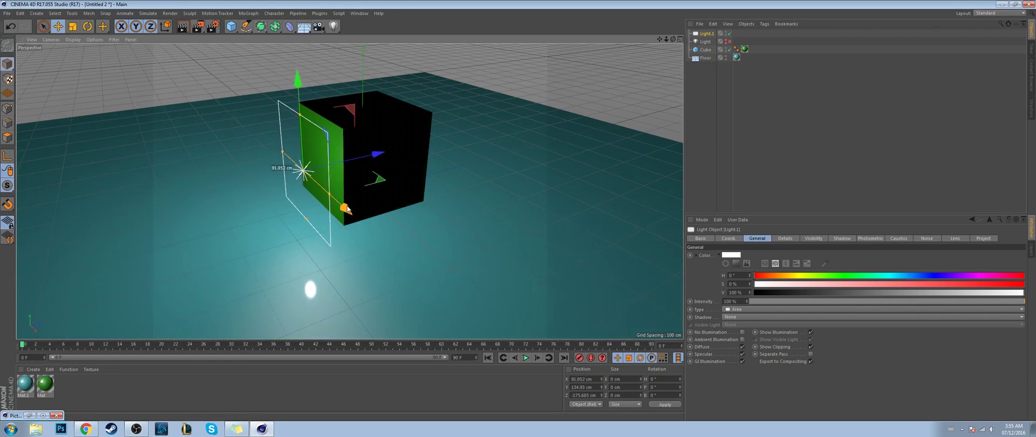
drag(320, 186, 379, 206)
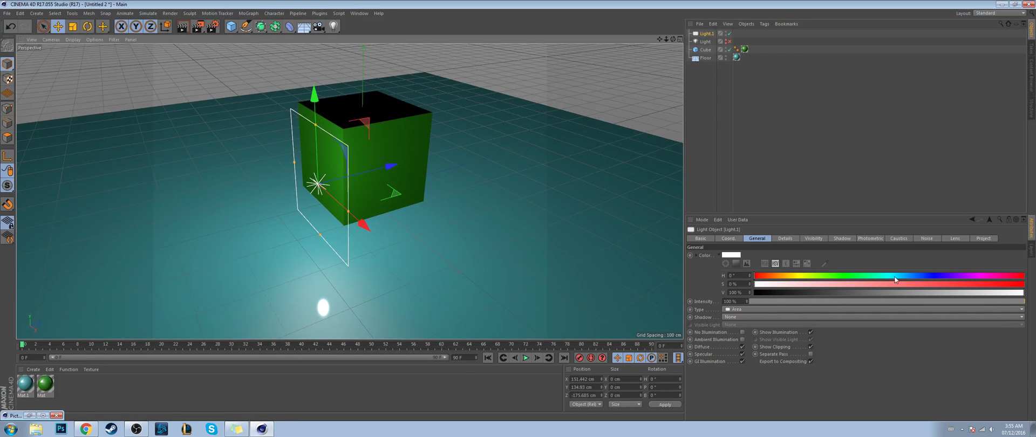
Step: Change the light's type to Square Parallel Spot and move it to about X 12 cm and Y 119 cm
click(743, 309)
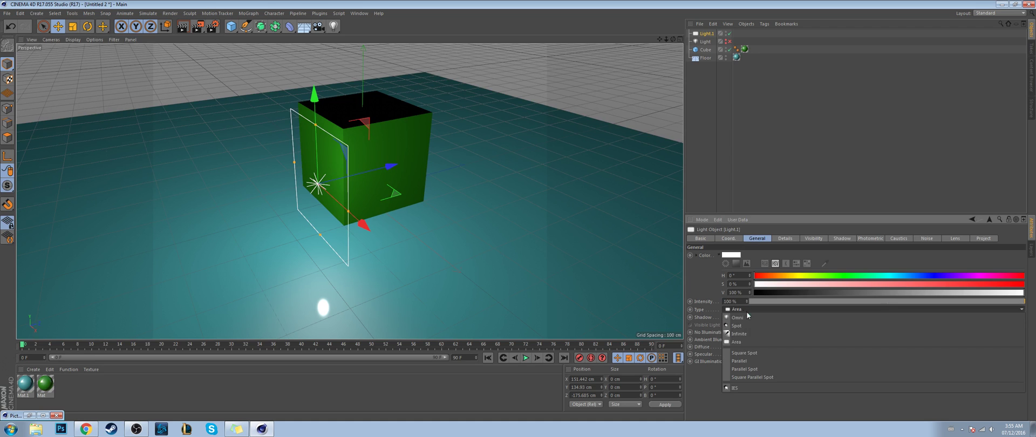
click(764, 378)
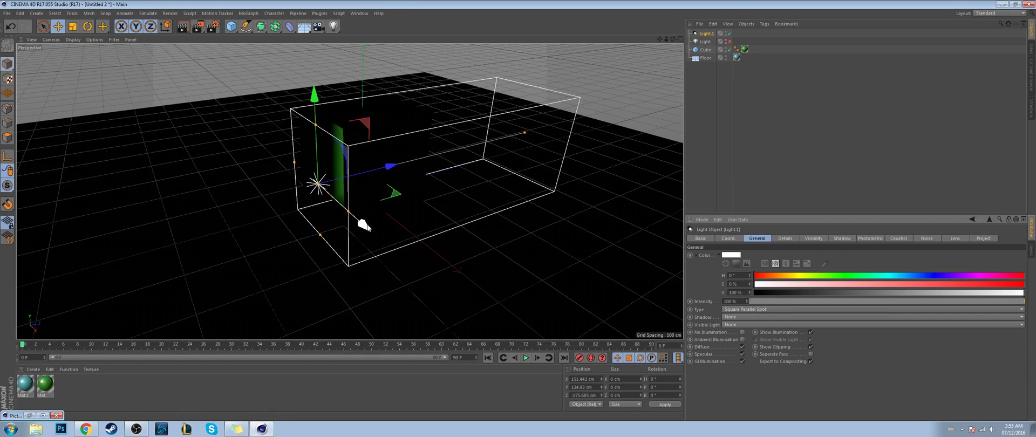
drag(367, 227, 317, 209)
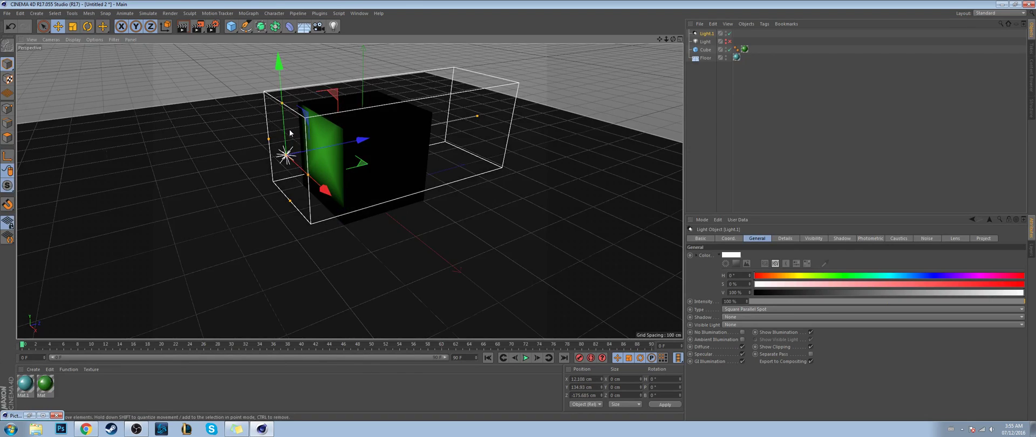
drag(280, 63, 280, 72)
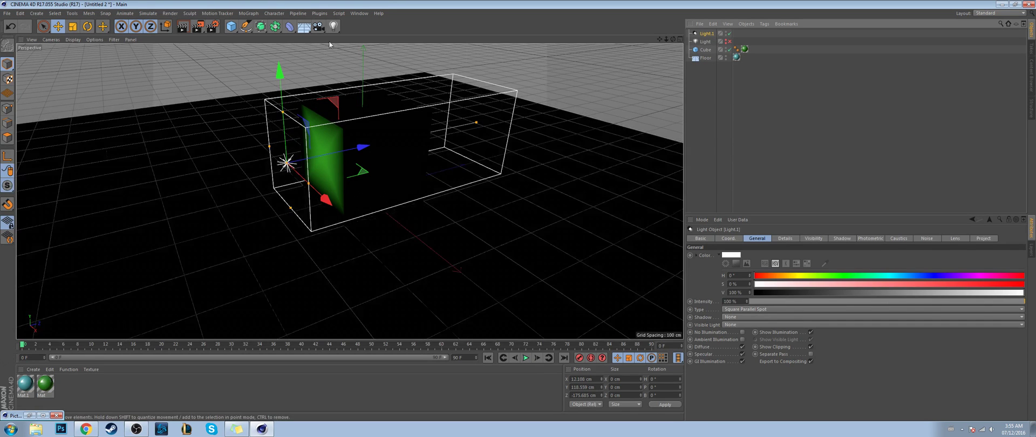
Step: Replace the square parallel spot with a new area light, raised to about 312 cm and moved back to about Z -227 cm
key(Delete)
click(333, 26)
click(419, 54)
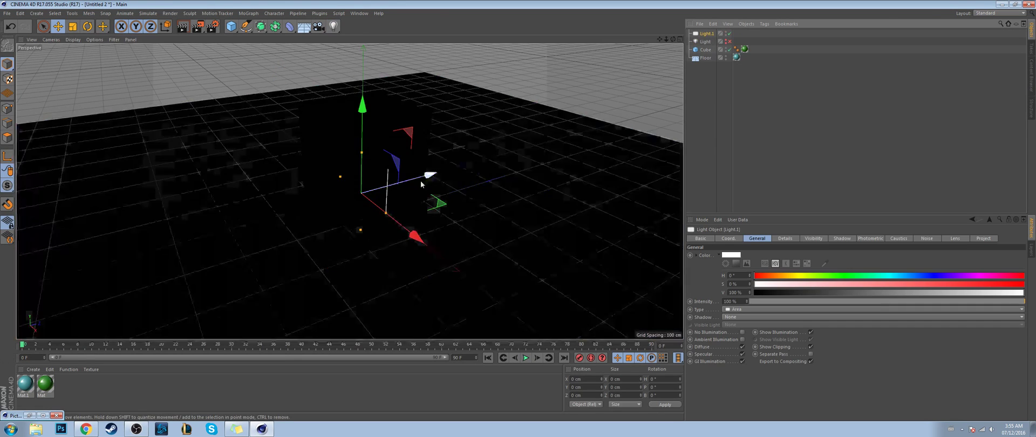
drag(413, 189, 265, 118)
drag(288, 177, 326, 65)
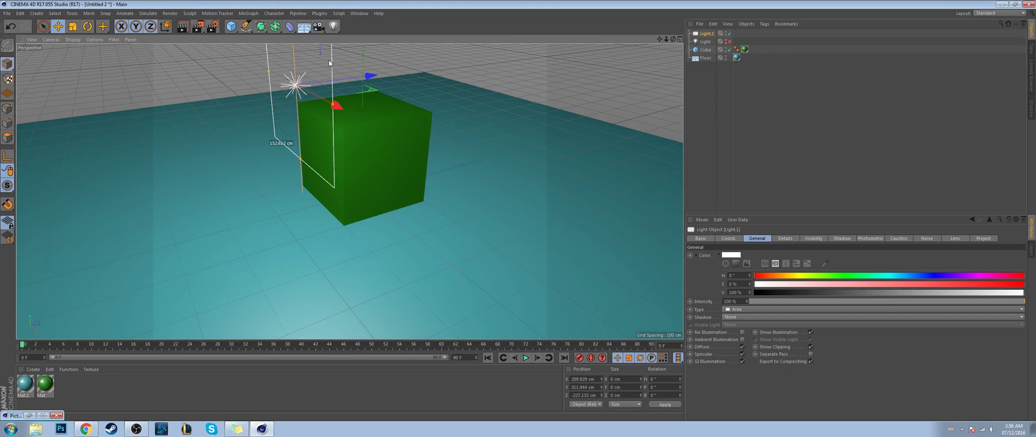
Step: Render the area-lit scene from the current view and again from a low angle near the floor
key(ctrl+r)
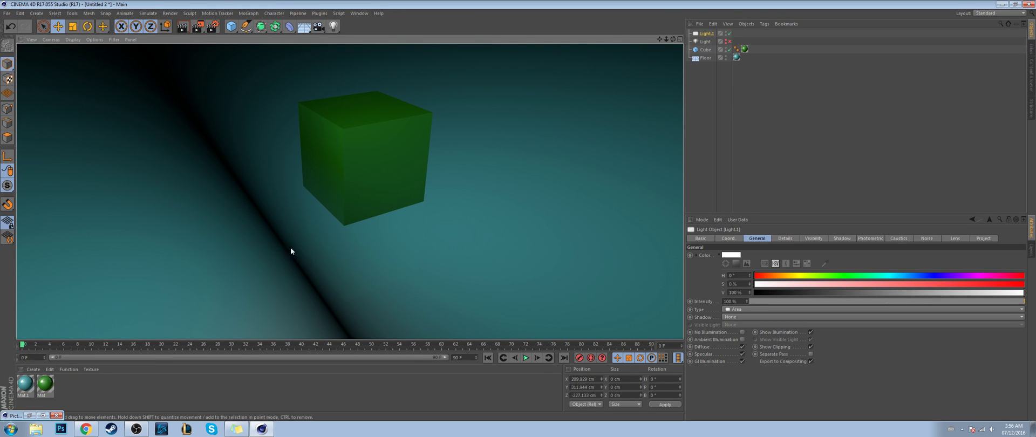
click(156, 299)
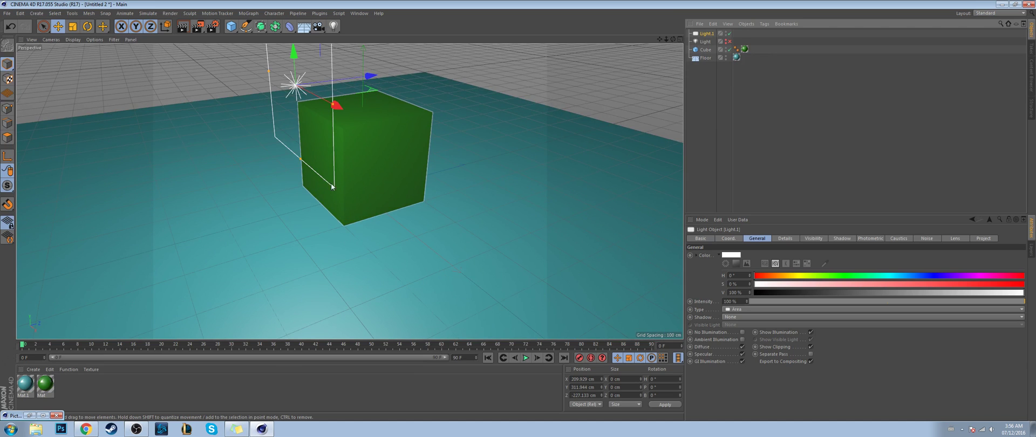
drag(673, 40, 726, 22)
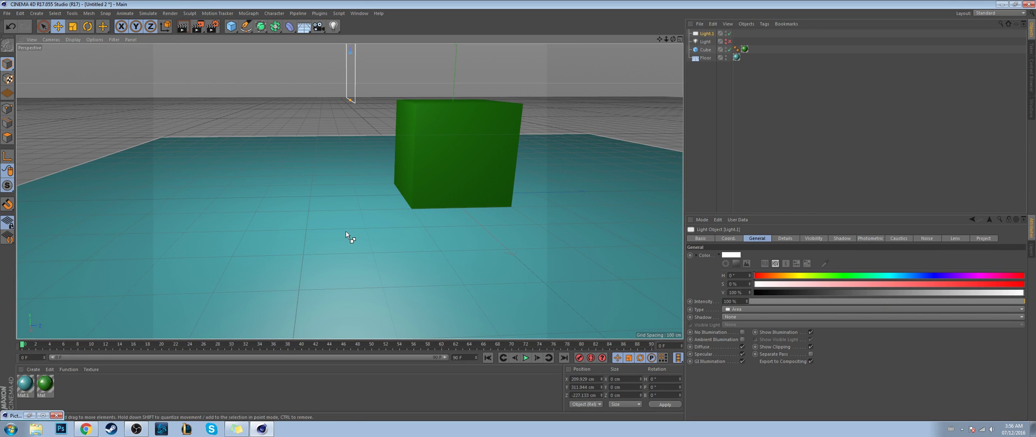
key(ctrl+r)
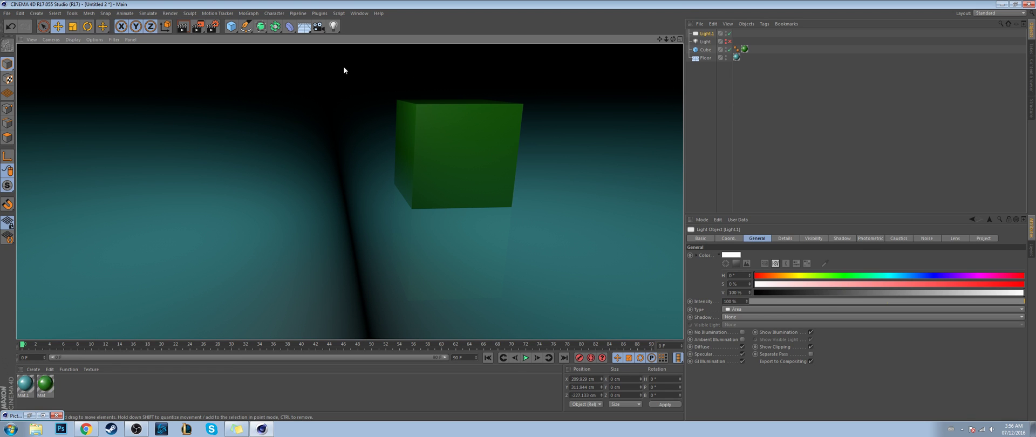
click(350, 191)
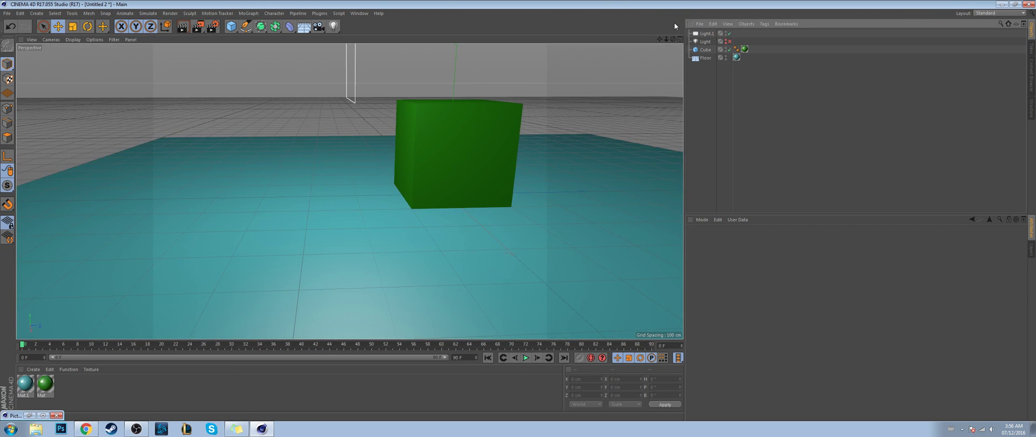
alt+drag(350, 191, 378, 204)
alt+middle_drag(378, 204, 317, 256)
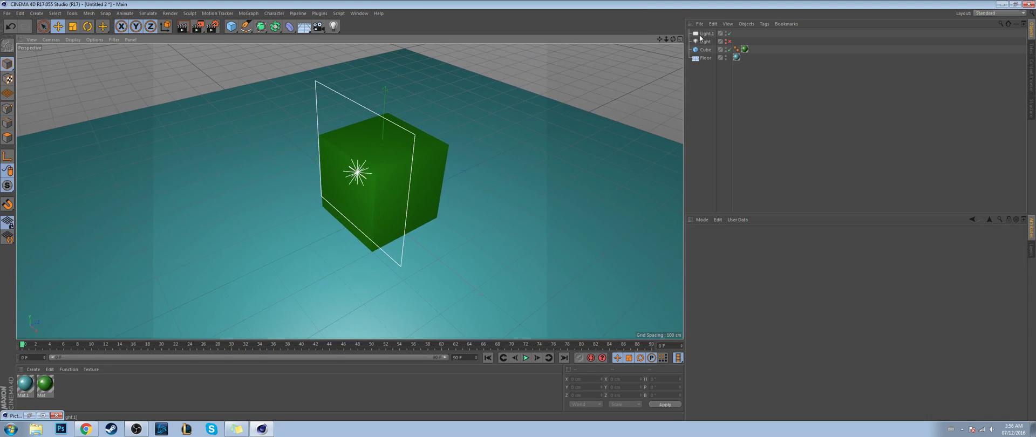
Step: Replace the area light with an infinite light and move it to about X 161 cm, Z -219 cm
click(702, 34)
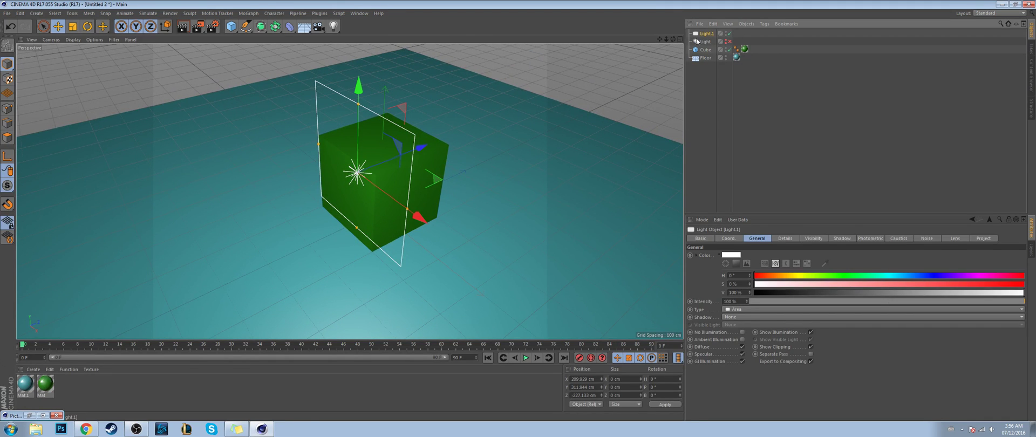
key(Delete)
click(333, 26)
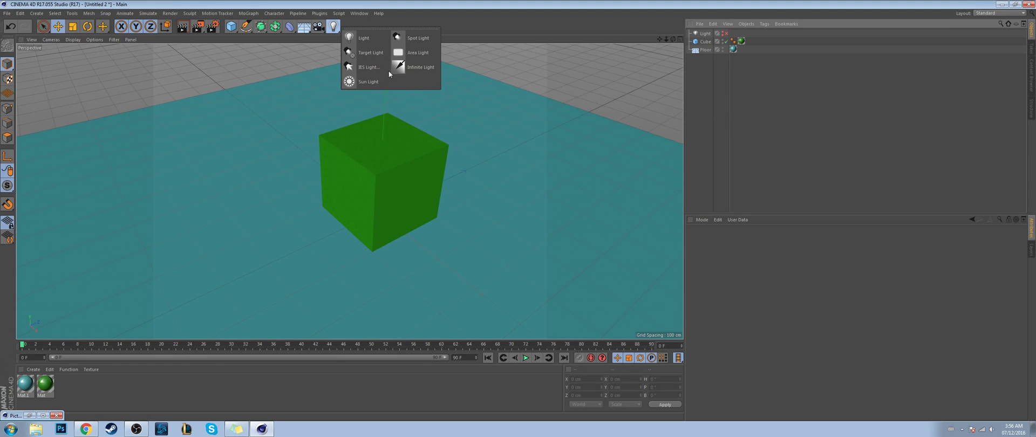
click(420, 66)
drag(435, 156, 437, 325)
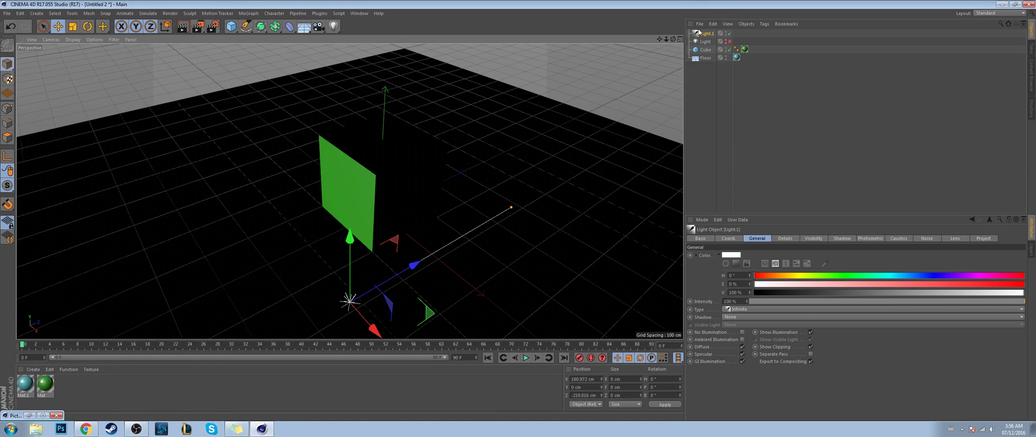
Step: Replace the infinite light with a sun light and render the view
key(Delete)
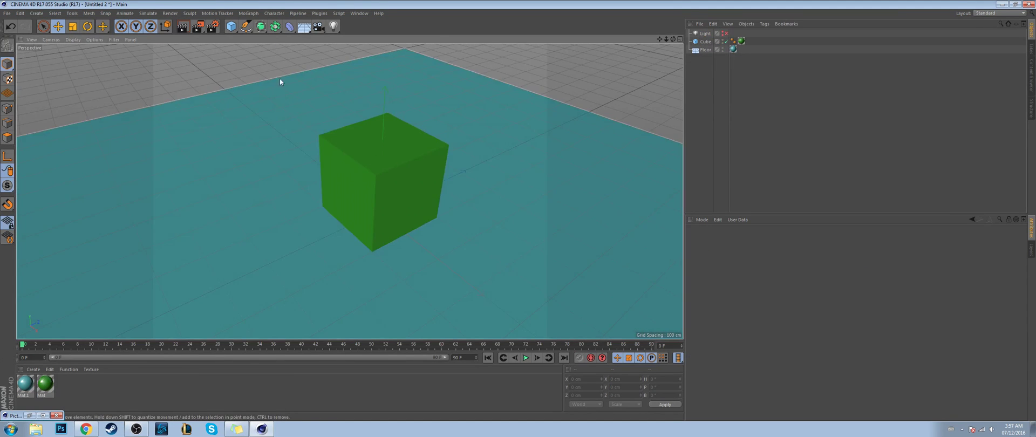
click(333, 25)
click(369, 81)
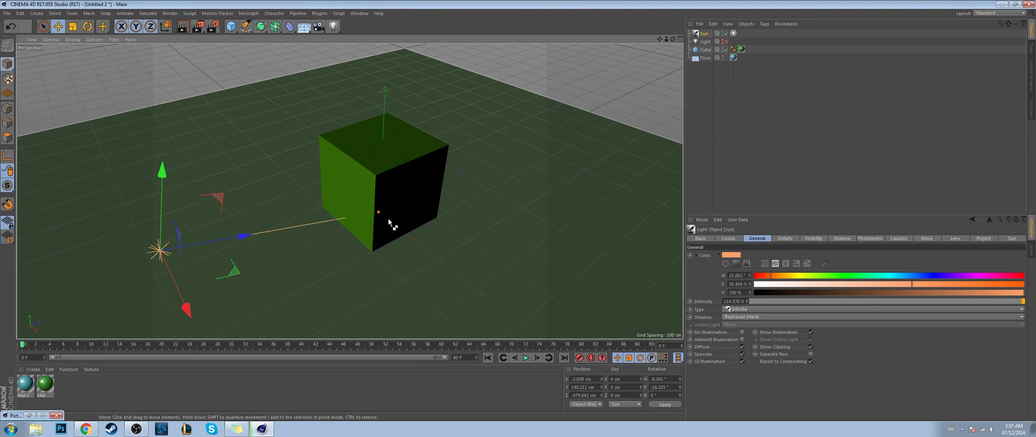
key(ctrl+r)
click(763, 143)
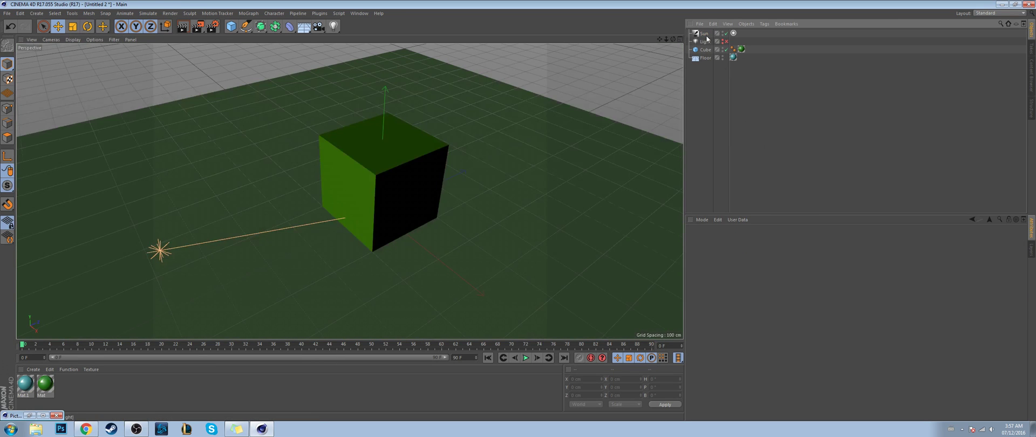
key(ctrl+z)
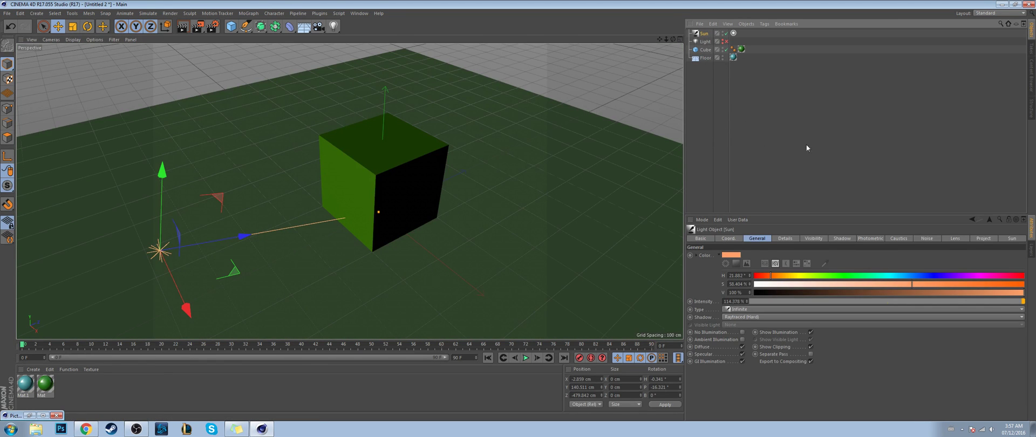
click(702, 112)
Step: Replace the sun light with a Physical Sky, render the view, and look around the sky and horizon
click(704, 34)
key(Delete)
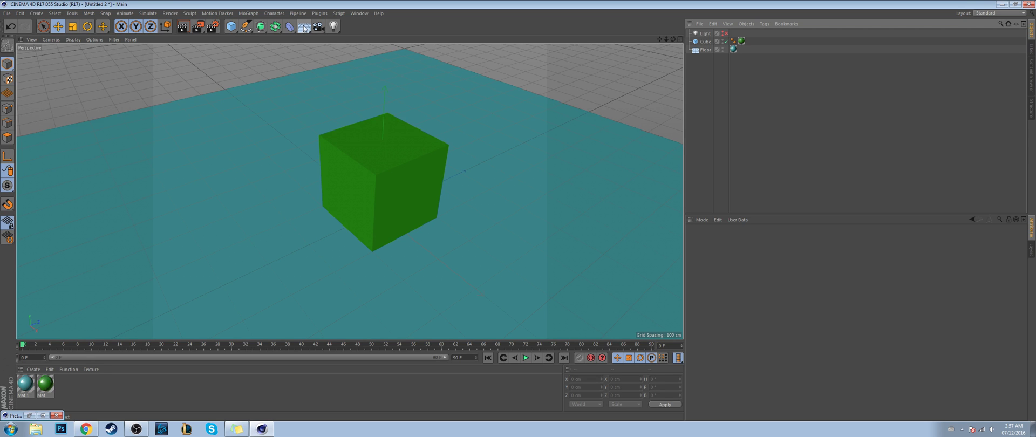
click(305, 27)
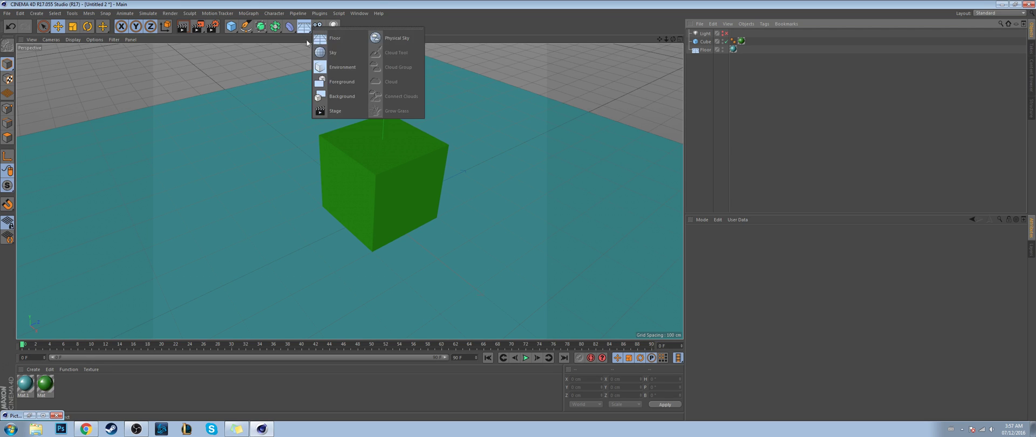
click(382, 38)
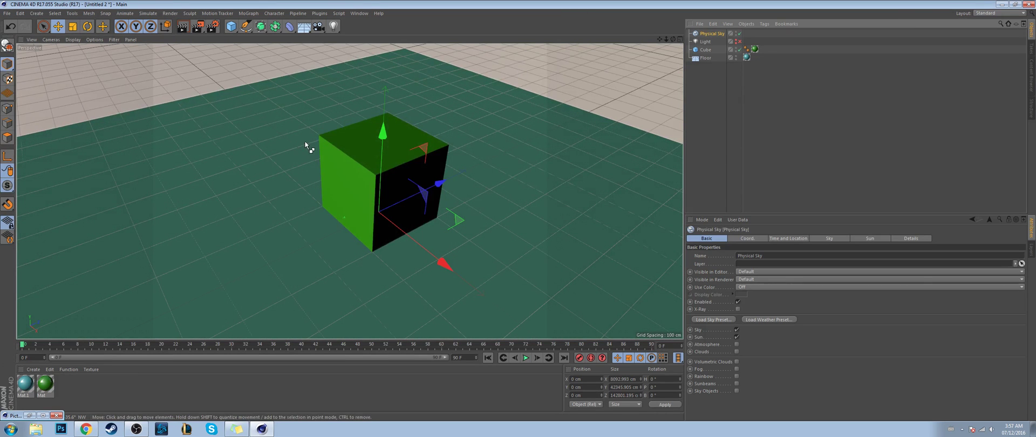
key(ctrl+r)
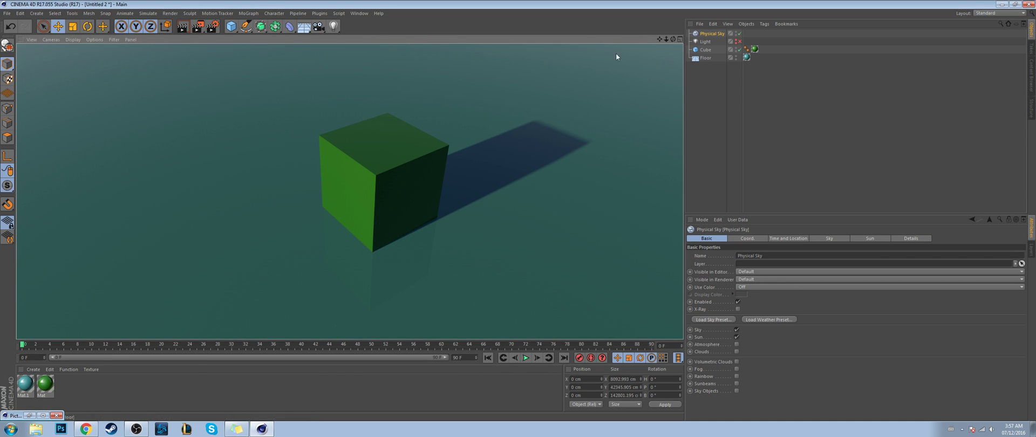
mouse_move(673, 39)
mouse_down()
mouse_move(659, 54)
mouse_move(677, 49)
mouse_move(673, 41)
mouse_up()
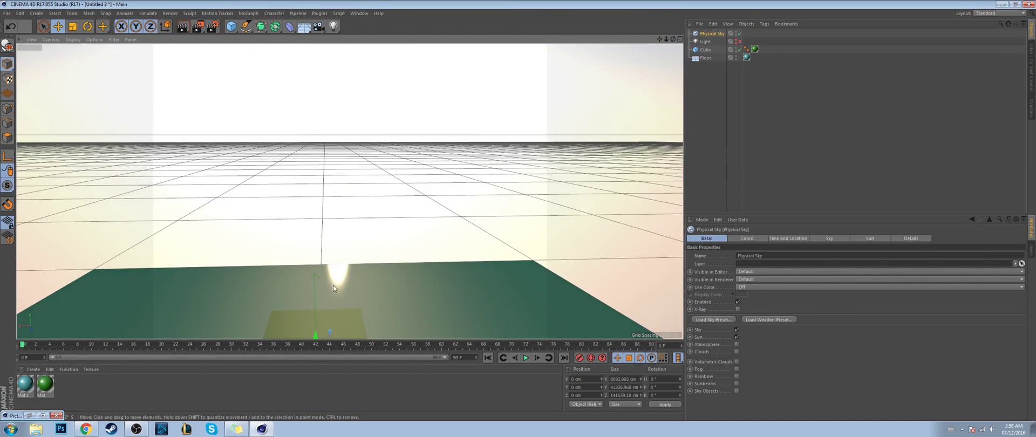
mouse_move(673, 40)
mouse_down()
mouse_move(688, 62)
mouse_move(699, 56)
mouse_move(662, 33)
mouse_move(668, 21)
mouse_move(664, 44)
mouse_move(687, 47)
mouse_up()
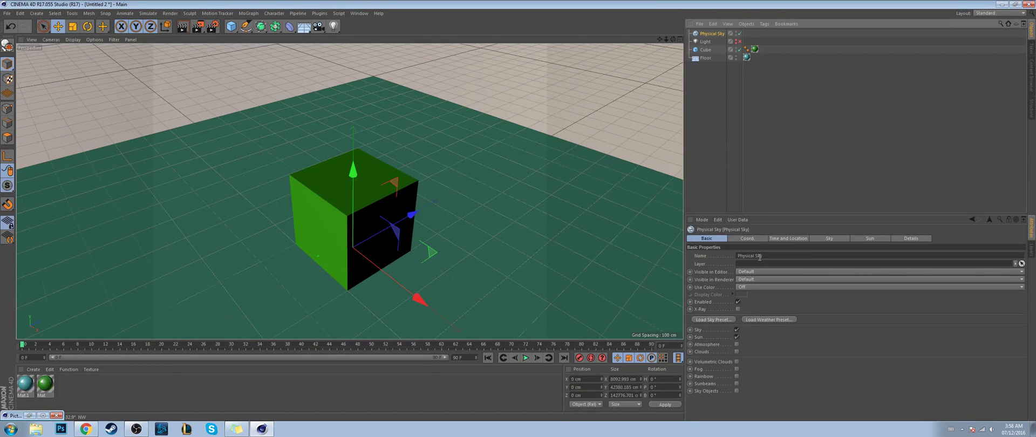
Step: Set the Physical Sky's time of day to 08:39 and render the view
click(708, 319)
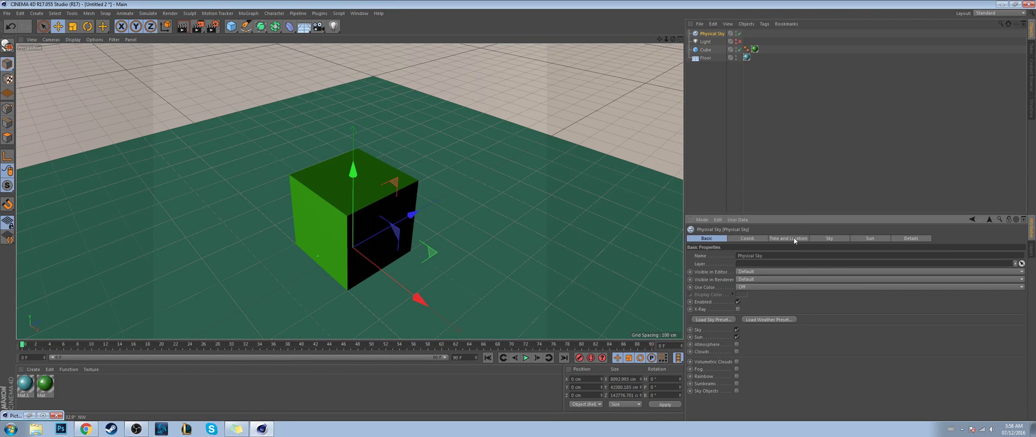
click(794, 239)
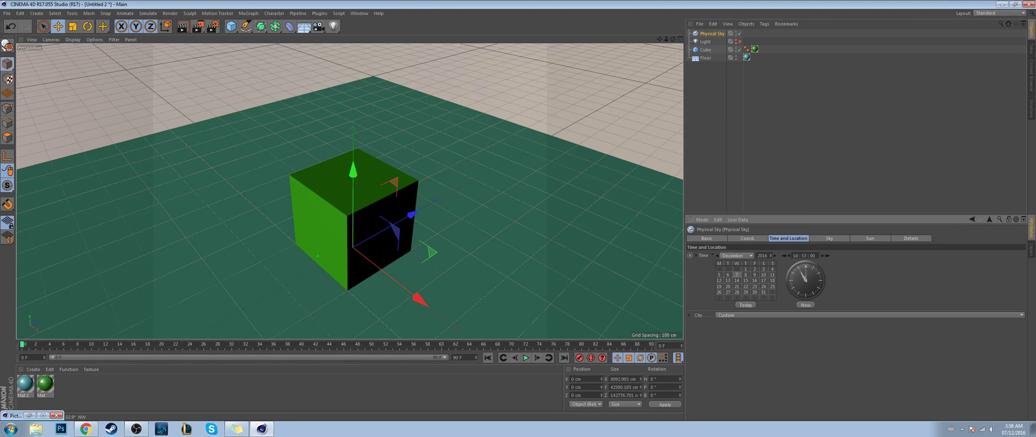
drag(799, 268, 787, 258)
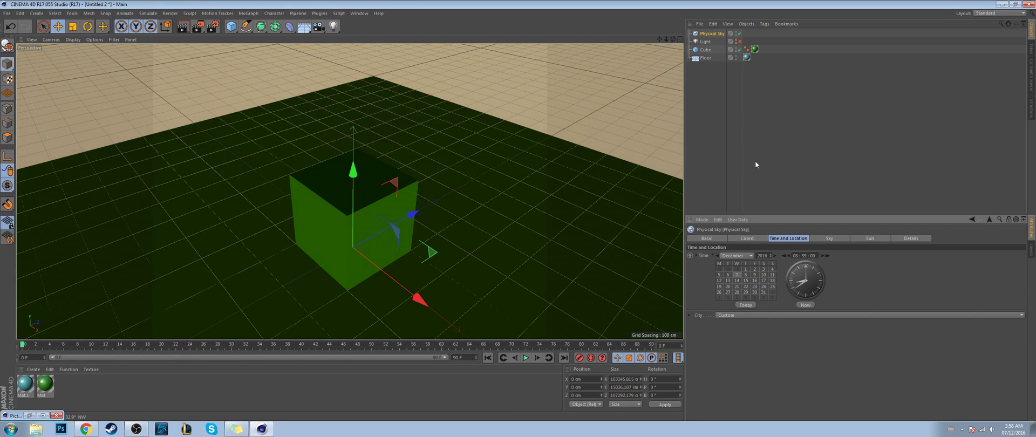
click(717, 118)
click(710, 34)
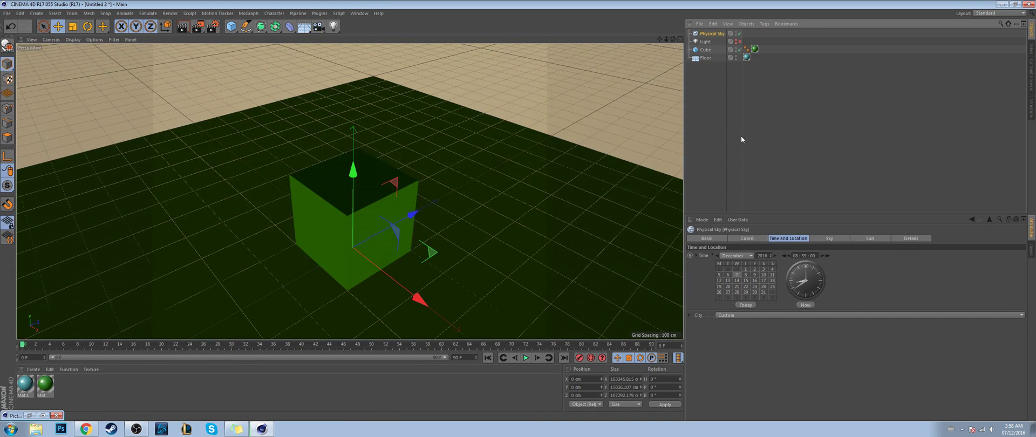
key(ctrl+r)
Step: Load the BlushingWinterSunset sky preset into the Physical Sky, adjust the view angle and render it
click(707, 238)
click(722, 321)
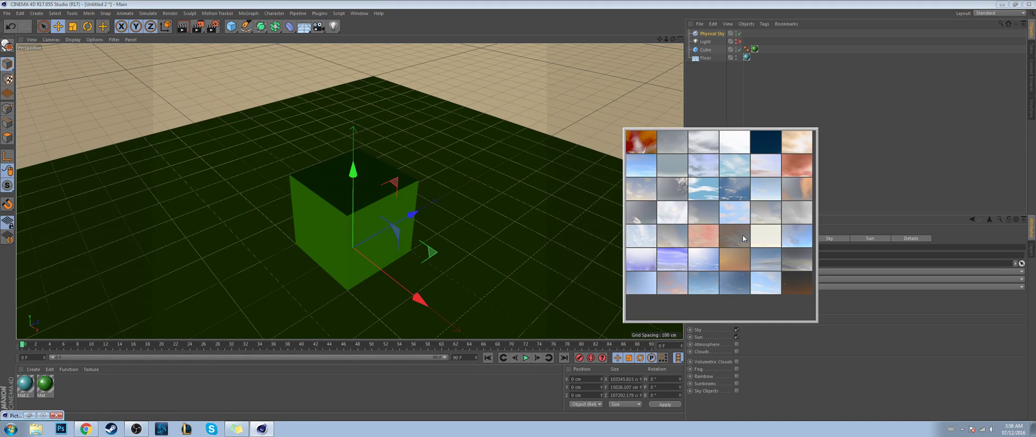
click(801, 292)
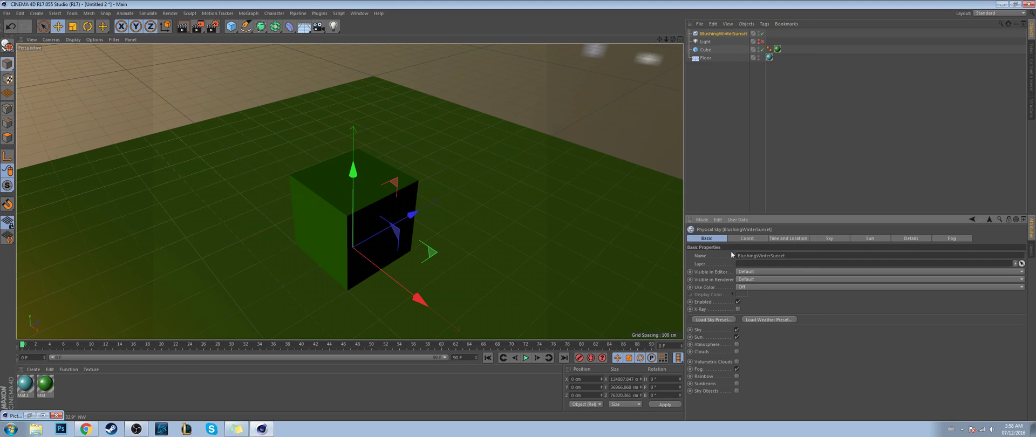
drag(668, 38, 665, 37)
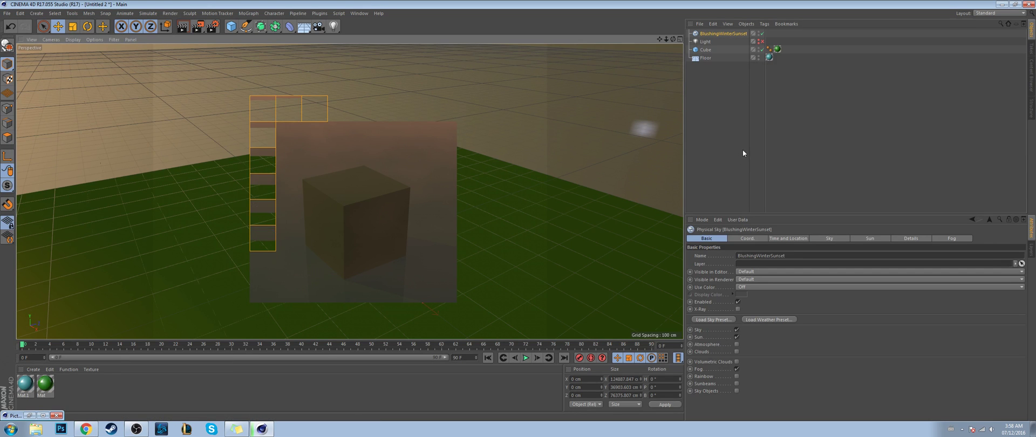
click(748, 133)
Step: Load a bright blue sky preset with clouds and volumetric clouds into the Physical Sky and render the view
click(726, 34)
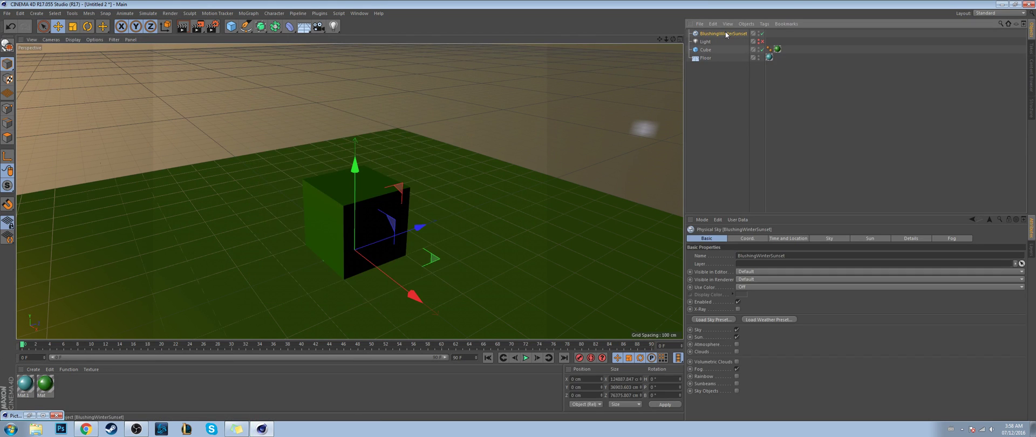
click(713, 320)
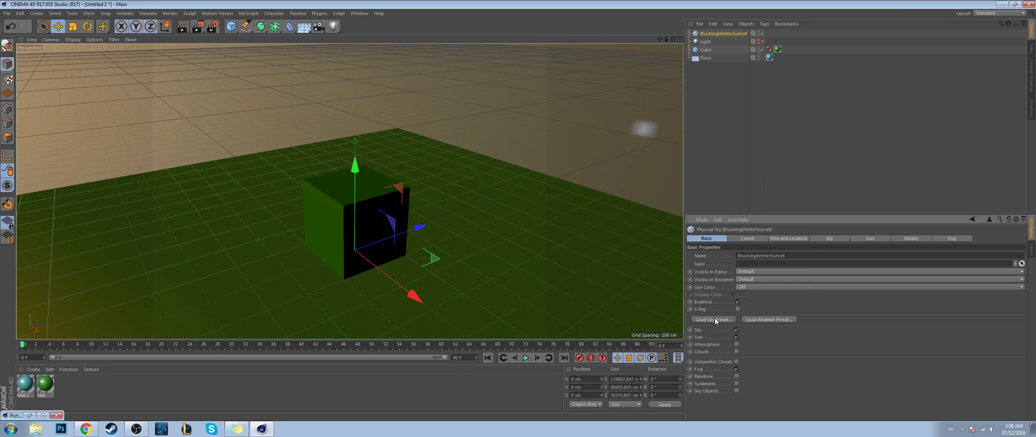
click(665, 217)
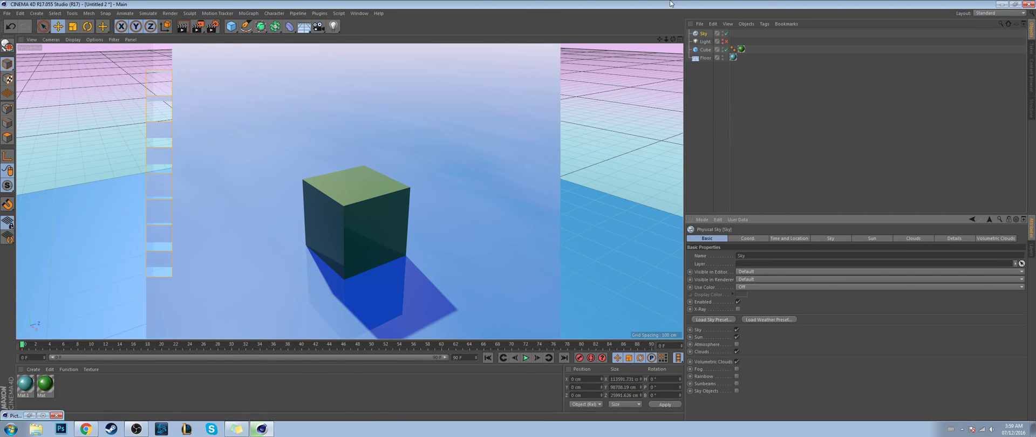
click(719, 140)
Step: Delete the Physical Sky and re-enable the Light object in both the editor and the renderer
click(703, 33)
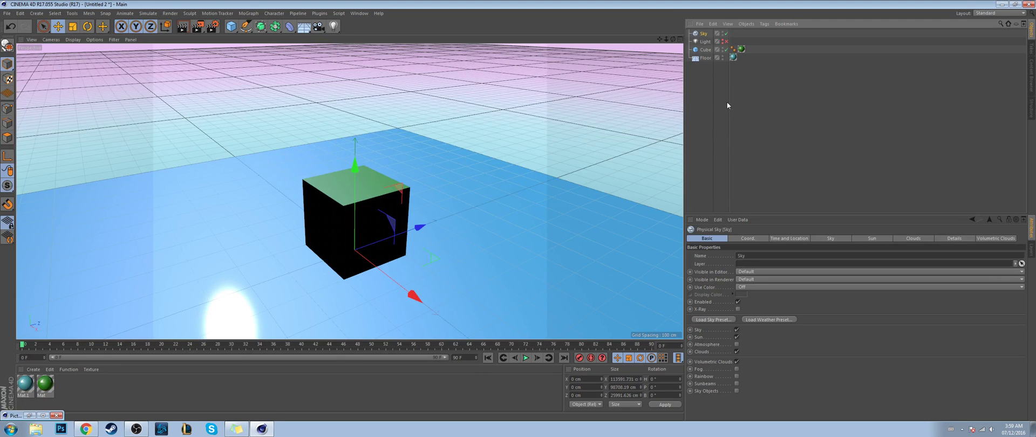
key(Delete)
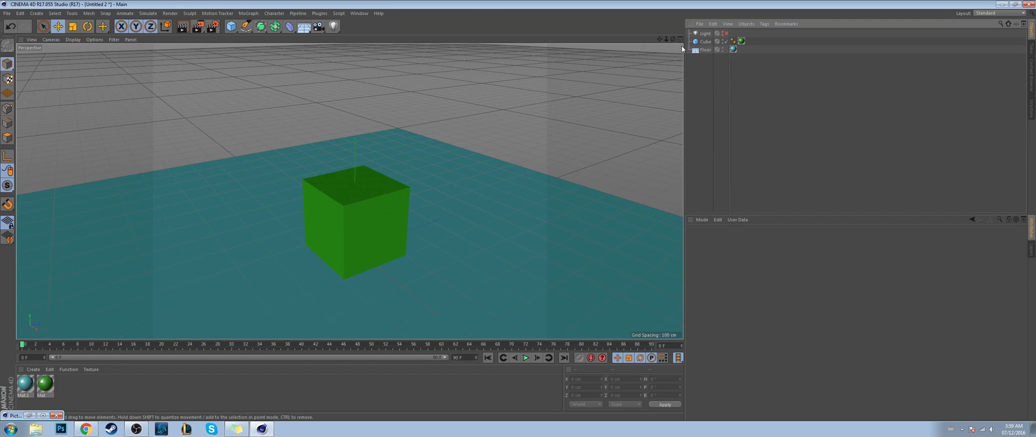
click(702, 33)
click(724, 32)
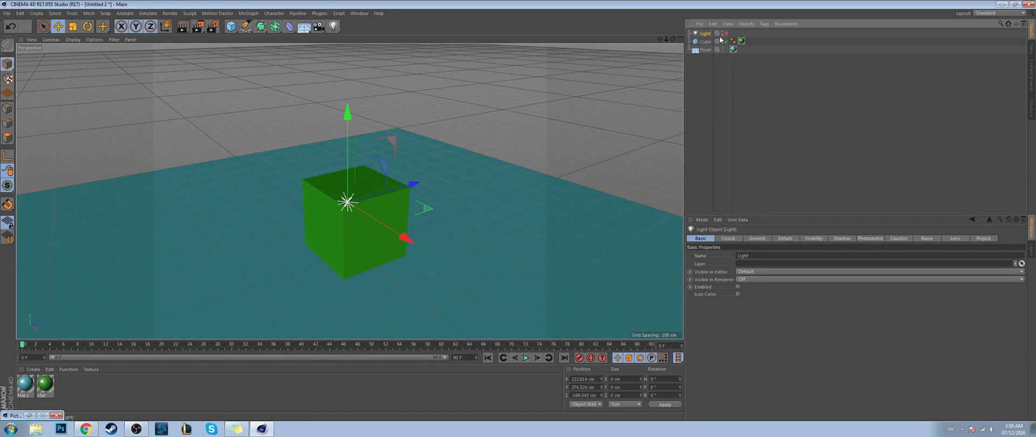
click(723, 36)
click(726, 33)
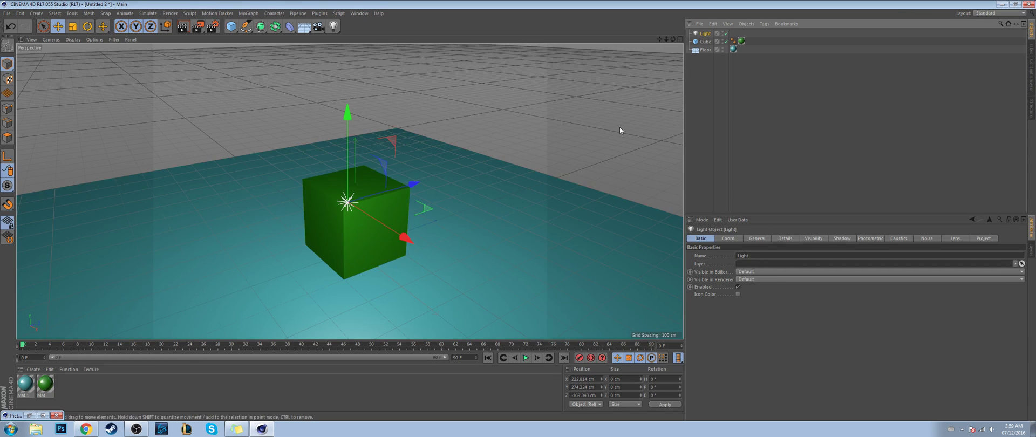
Step: Move the omni light above and in front of the cube, to about Y 302 cm, Z -210 cm
drag(393, 193, 374, 198)
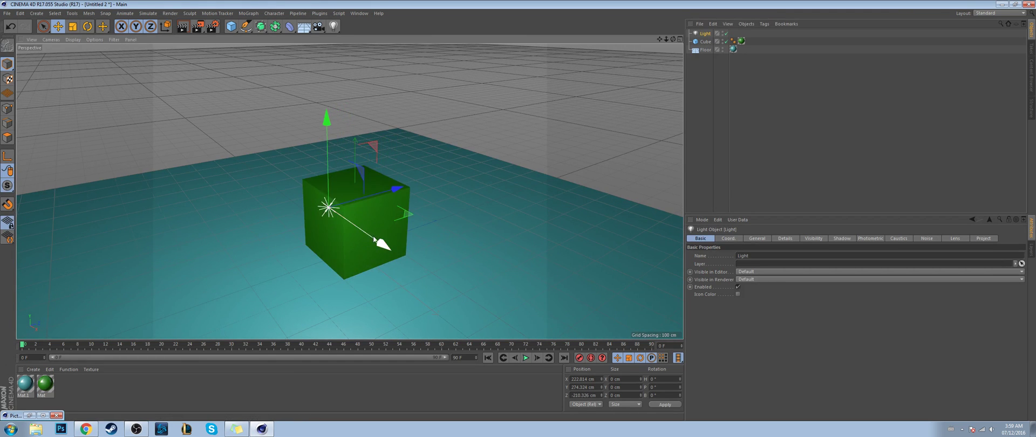
drag(372, 237, 379, 243)
drag(335, 188, 335, 174)
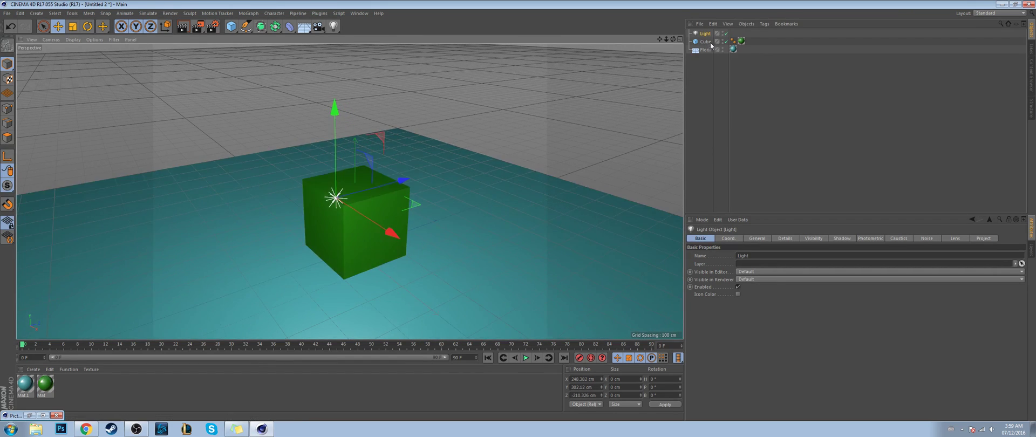
Step: Set the light's shadow type to Raytraced (Hard) and render the view
click(756, 238)
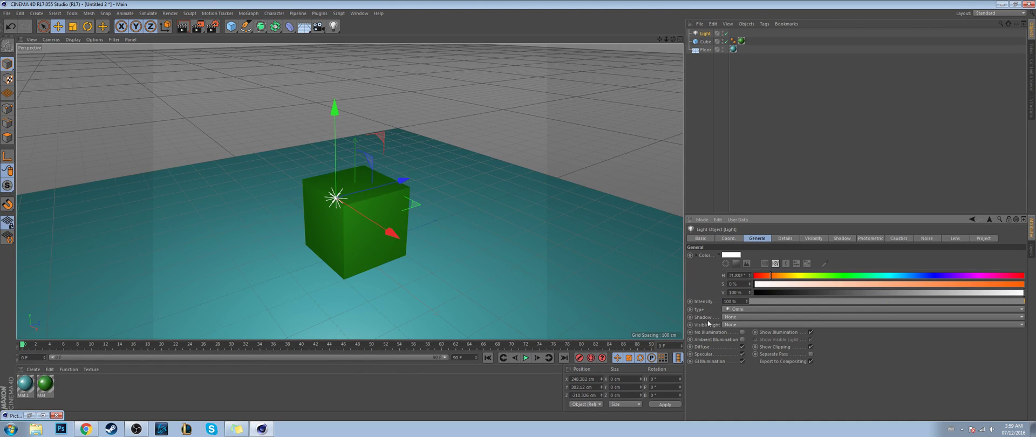
click(745, 318)
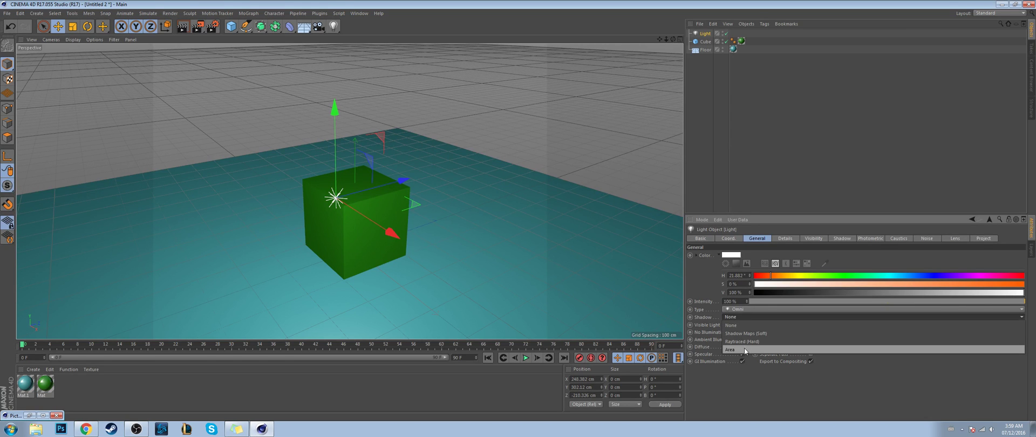
click(741, 342)
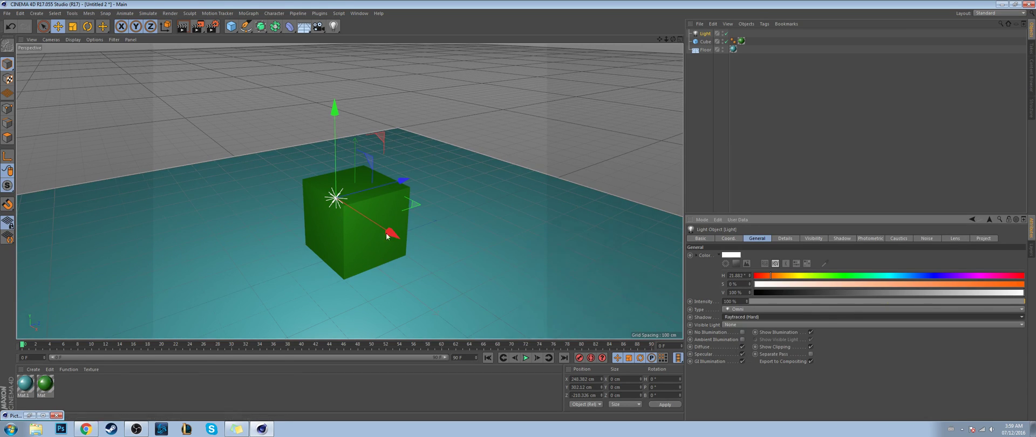
key(ctrl+r)
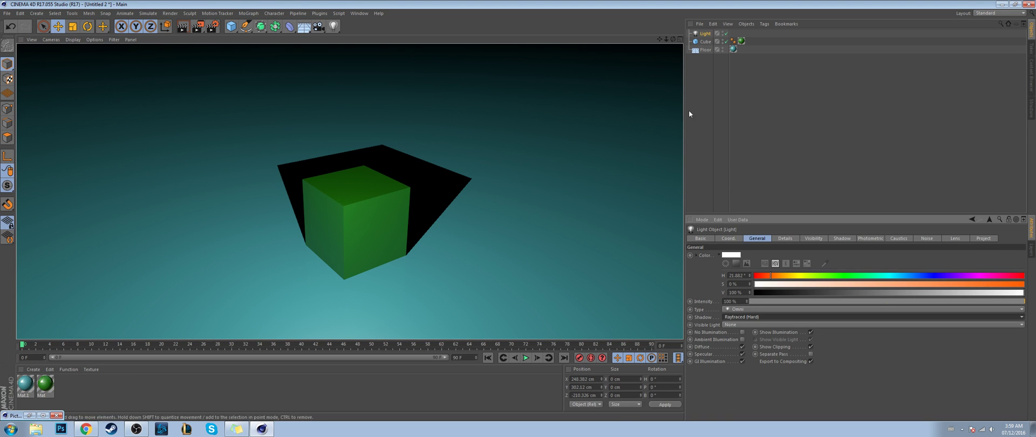
Step: Change the light's shadow type to Shadow Maps (Soft) and render the view
click(762, 318)
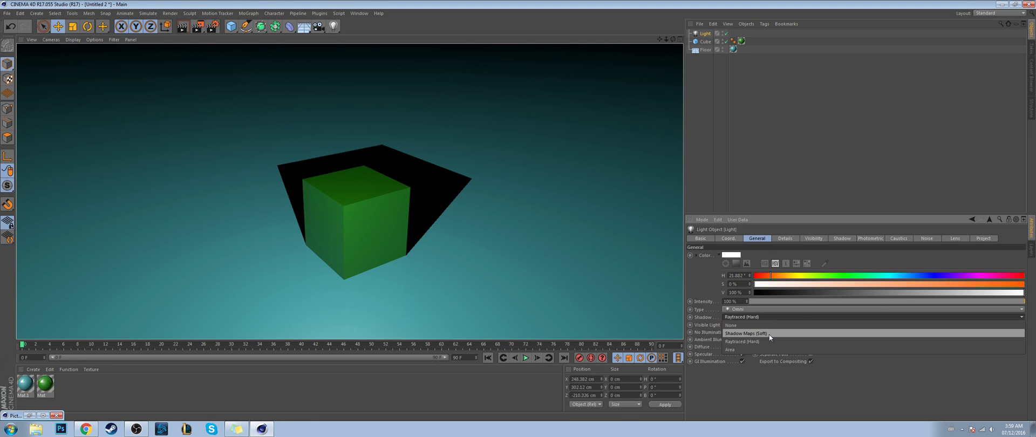
click(768, 335)
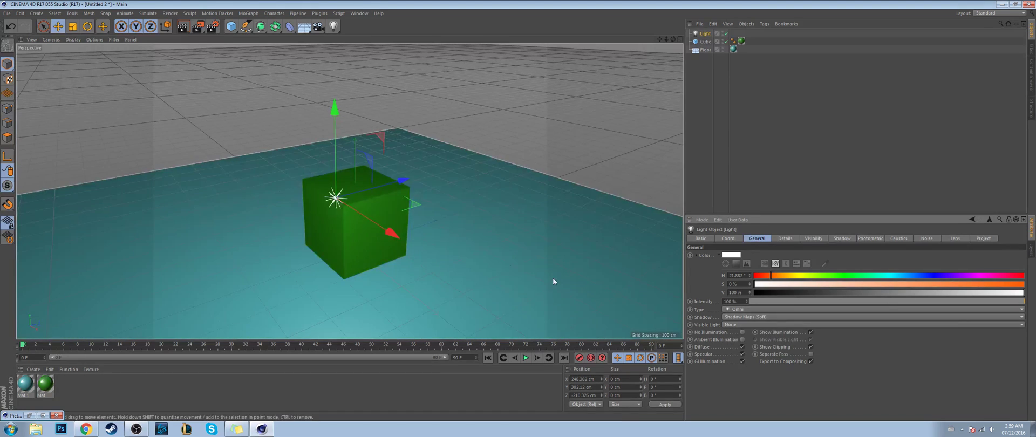
click(183, 28)
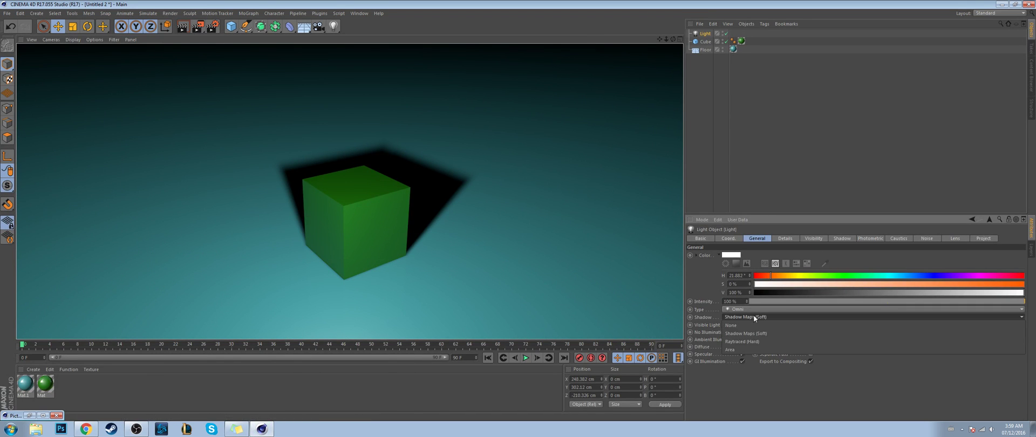
Step: Set the light's shadow type to Area and render the view
click(754, 317)
click(763, 349)
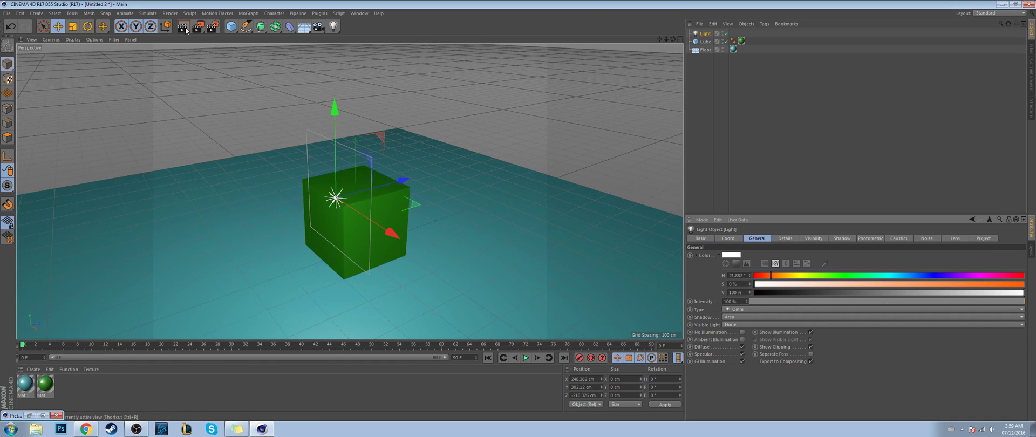
click(185, 30)
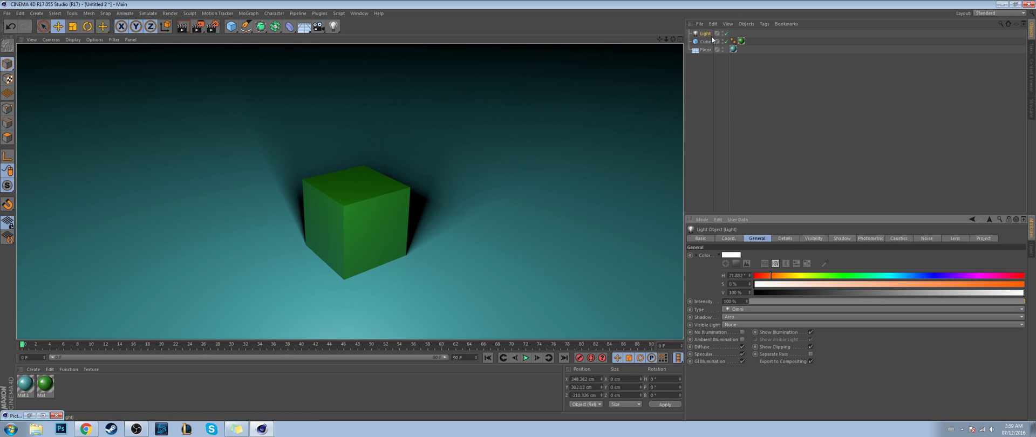
Step: Switch the light's shadow back from Area to Shadow Maps (Soft) and render the view again
click(741, 315)
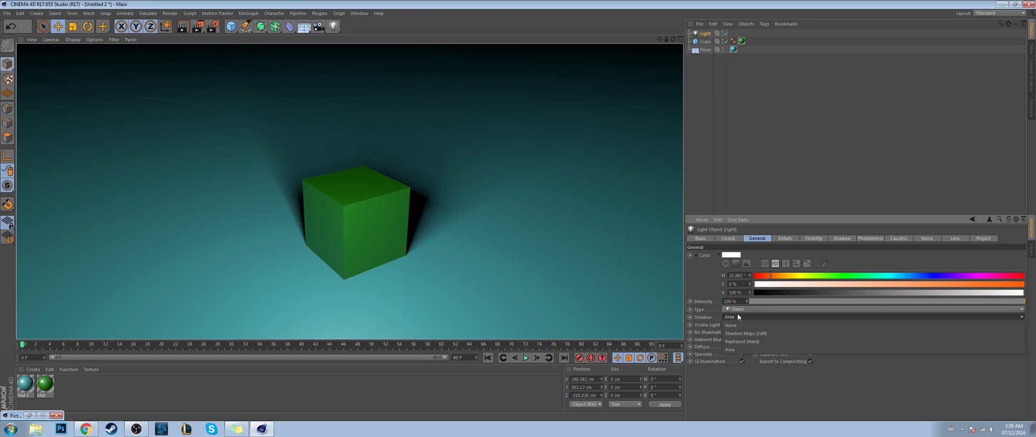
click(739, 324)
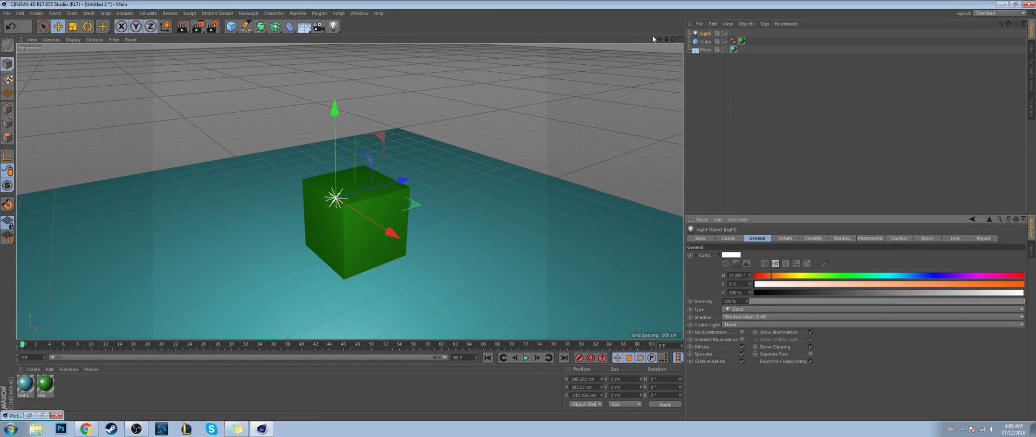
click(880, 109)
click(705, 34)
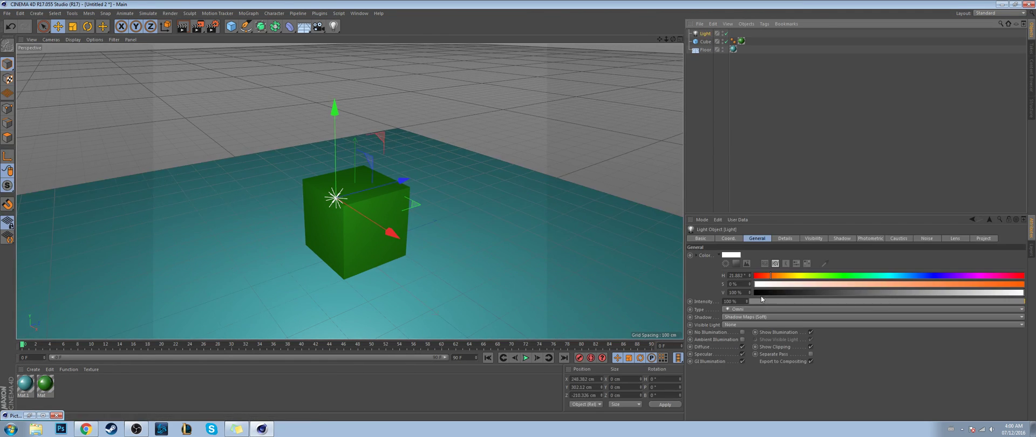
click(189, 33)
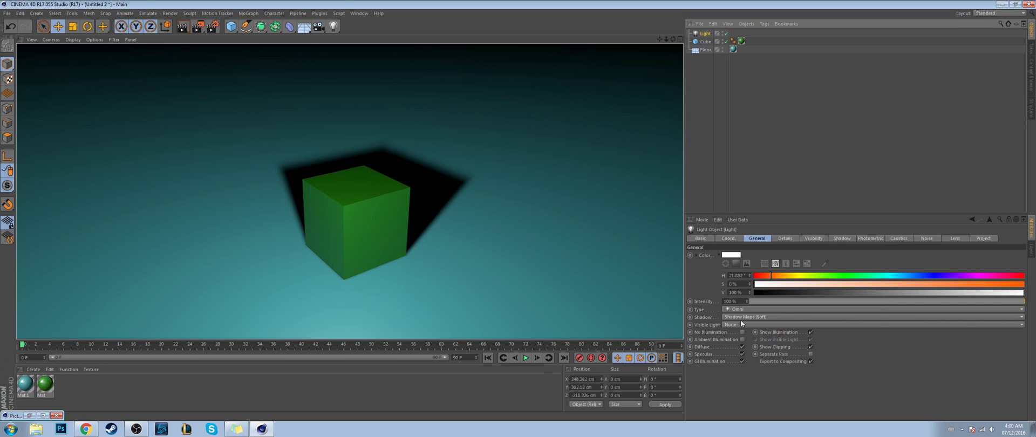
Step: Set the light's falloff to Inverse Square (Physically Accurate) and shrink its decay radius to about 226 cm
click(791, 241)
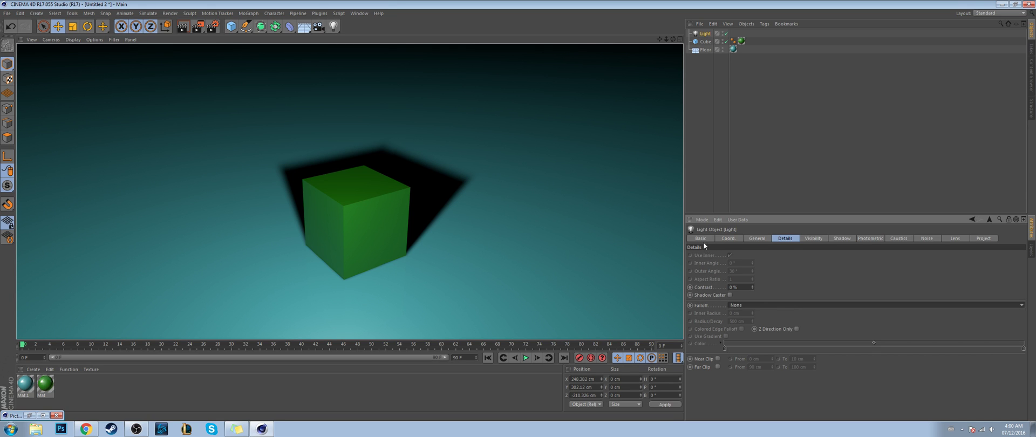
click(769, 305)
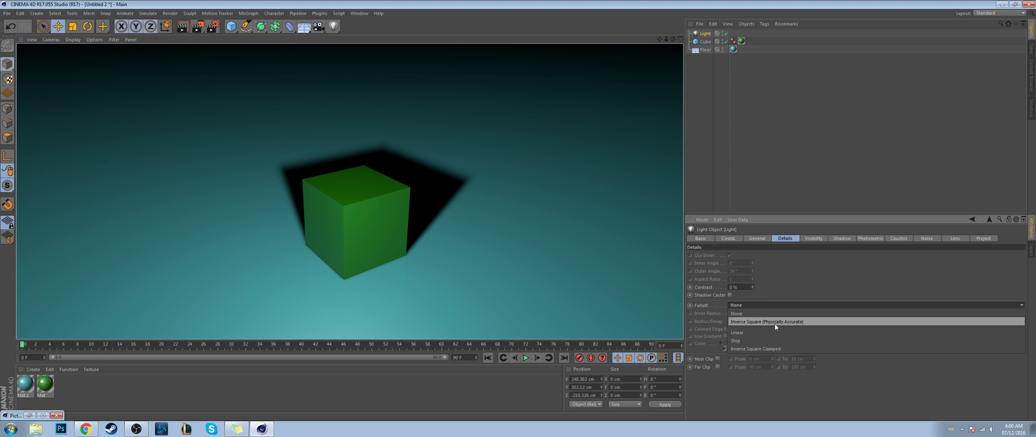
click(776, 322)
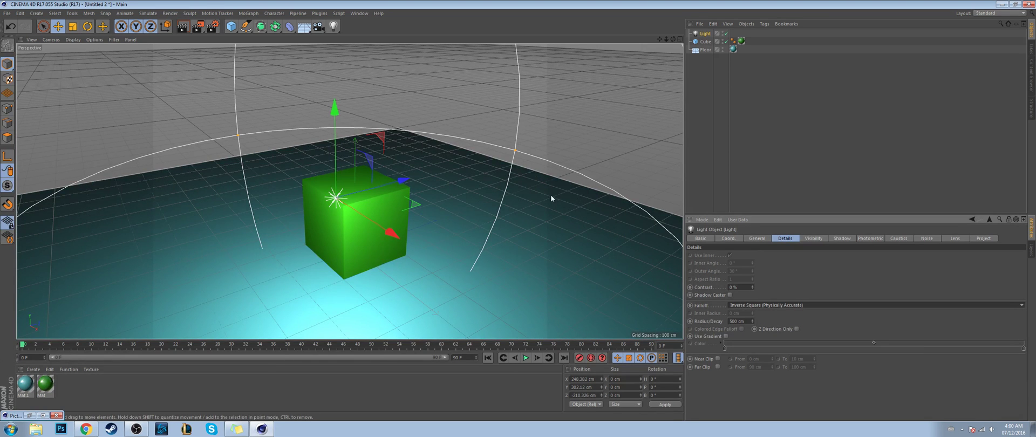
drag(516, 152, 431, 189)
Step: Move the light to about X 315 cm, Y 346 cm, Z -237 cm and render the view
drag(395, 235, 422, 253)
drag(419, 197, 404, 199)
drag(347, 186, 348, 158)
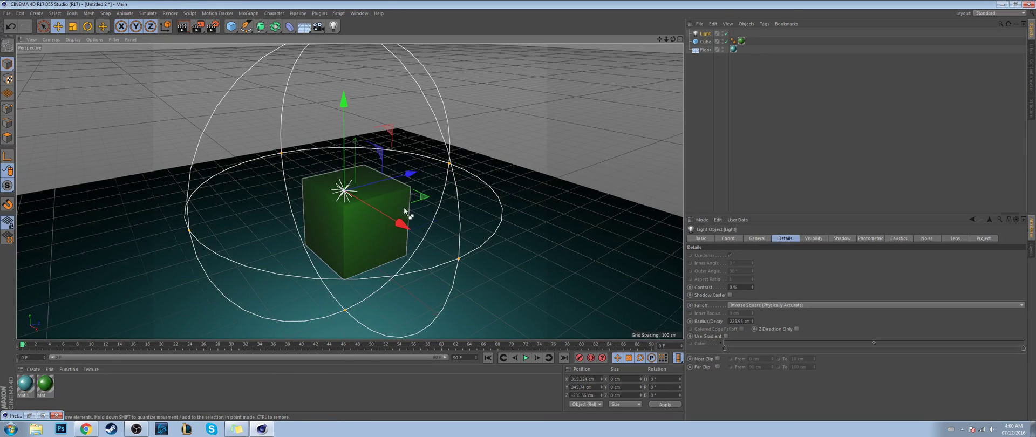
key(ctrl+r)
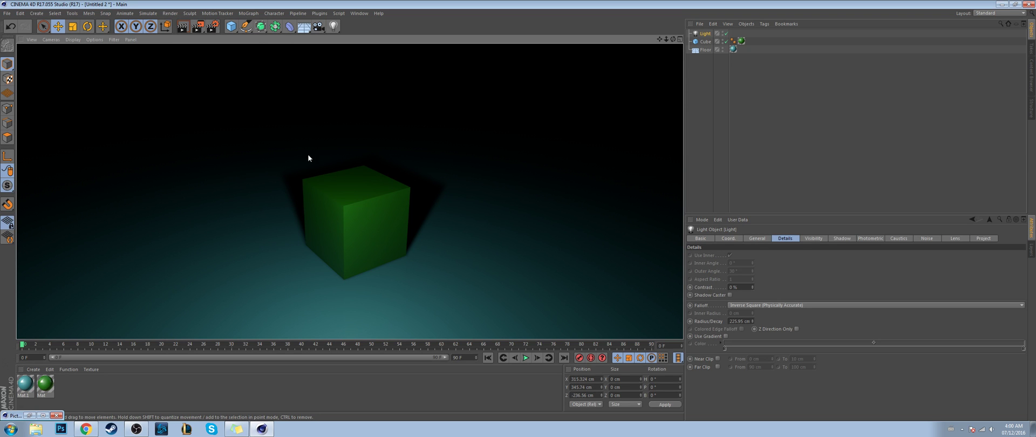
Step: Enlarge the light's falloff radius in the viewport and render the view
click(706, 34)
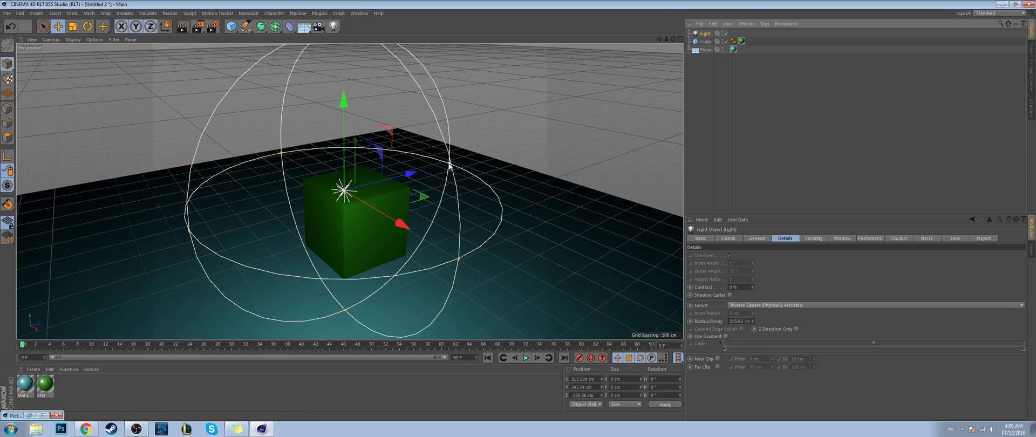
drag(450, 165, 487, 157)
key(ctrl+r)
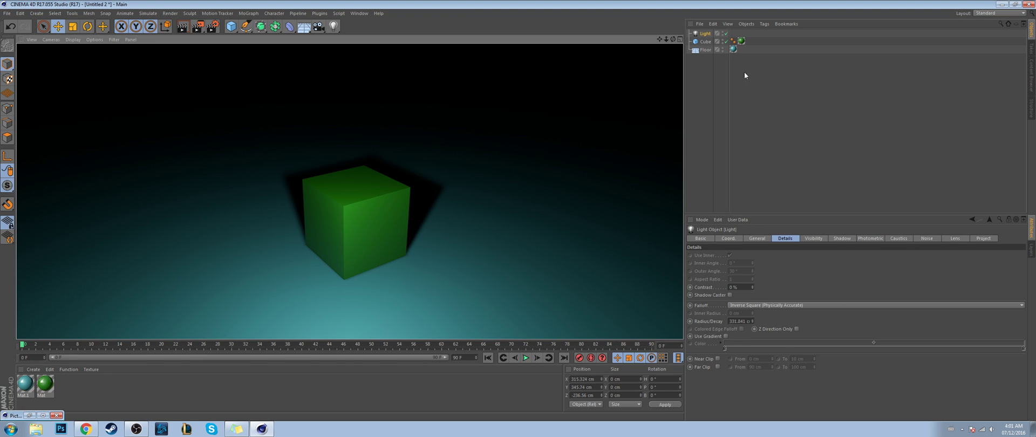
Step: Tint the light a warm orange with hue 26° and saturation 27%, and render the view
click(749, 239)
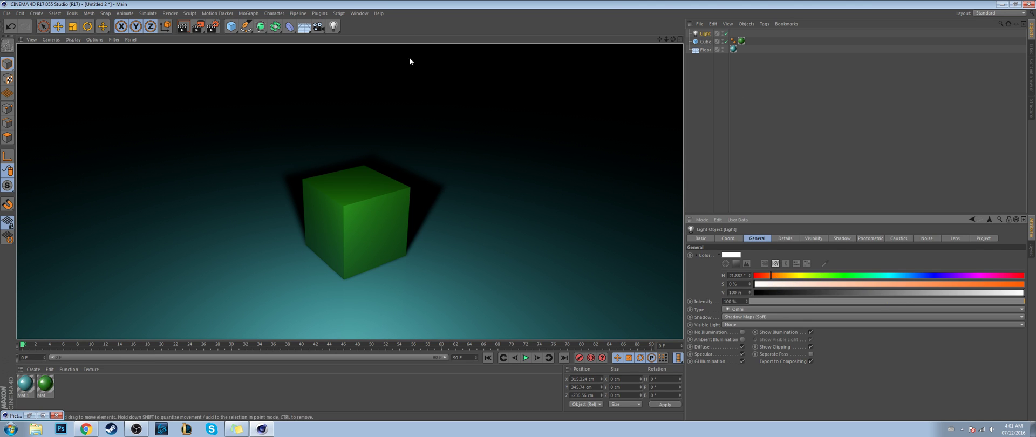
click(773, 276)
drag(781, 284, 827, 287)
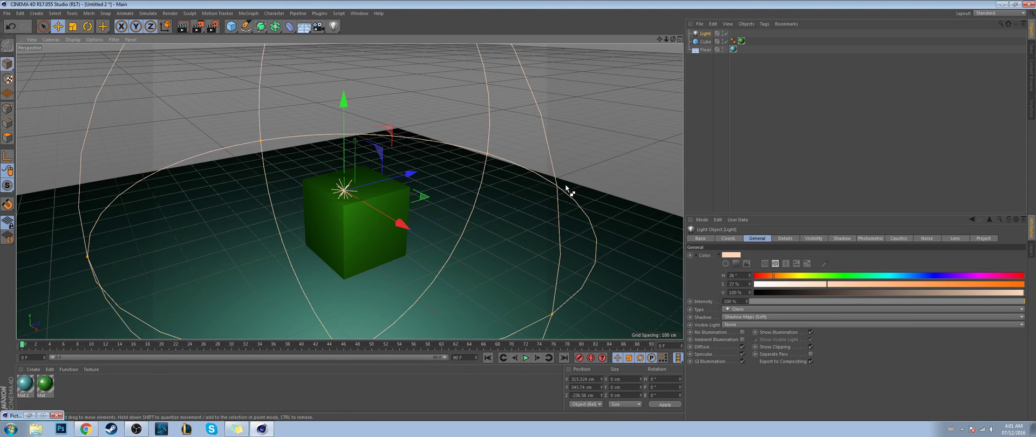
key(ctrl+r)
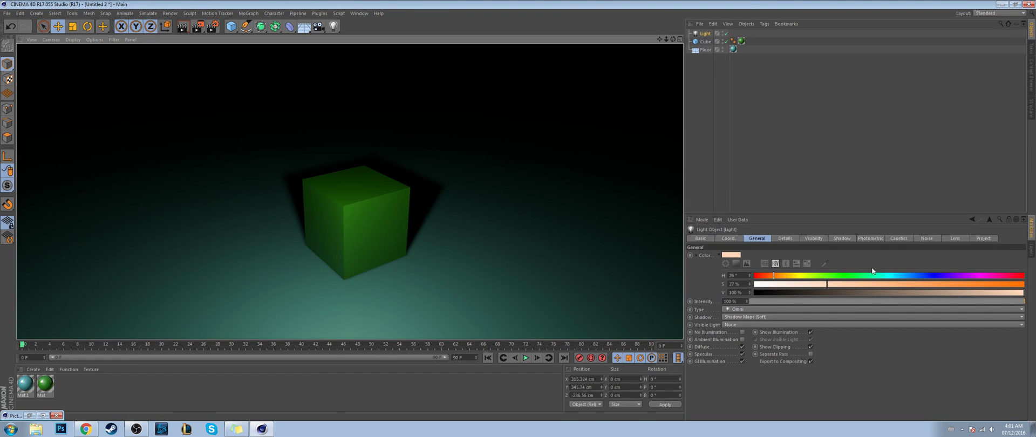
Step: Tint the light a cool cyan with hue 190° and saturation 25%, and render the view
mouse_move(893, 276)
mouse_down()
mouse_move(909, 277)
mouse_move(897, 279)
mouse_up()
drag(828, 286, 822, 284)
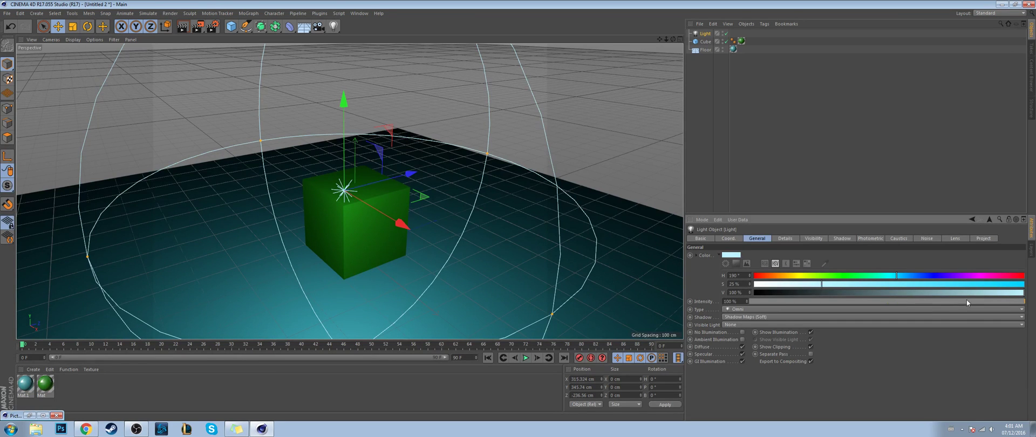
key(ctrl+r)
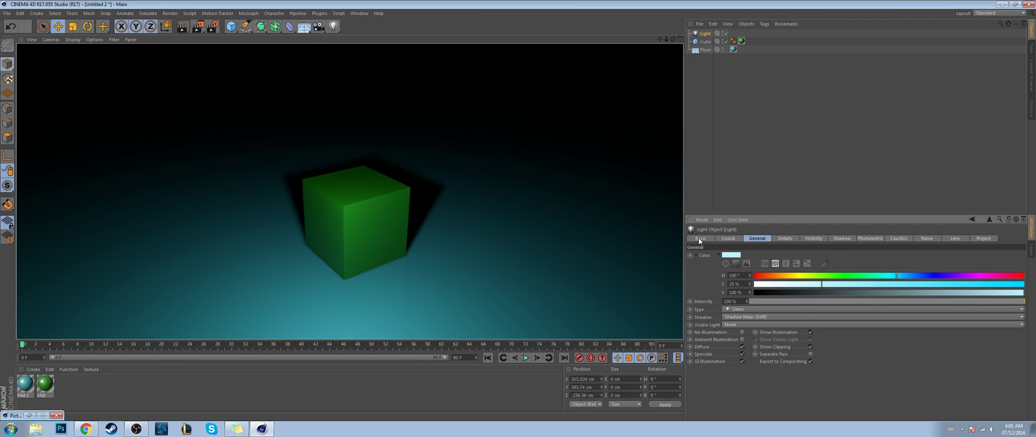
Step: Delete the light from the scene and add a Sky object
click(720, 178)
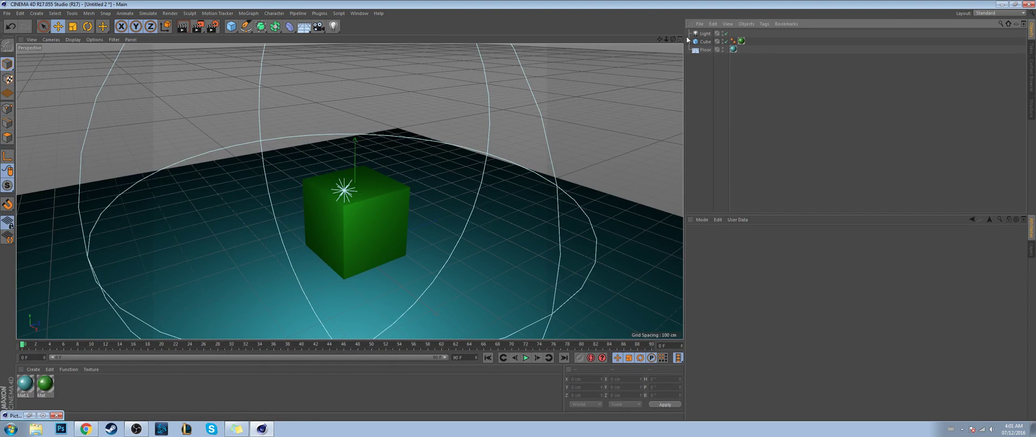
click(714, 34)
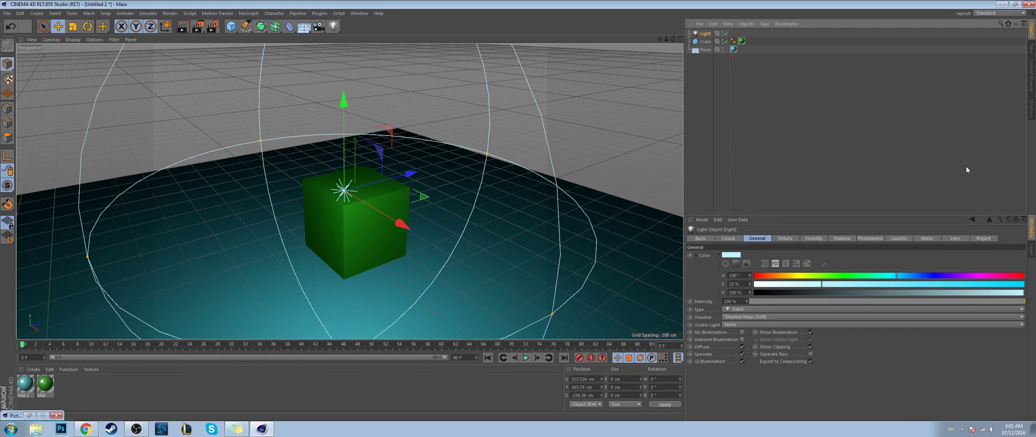
key(Delete)
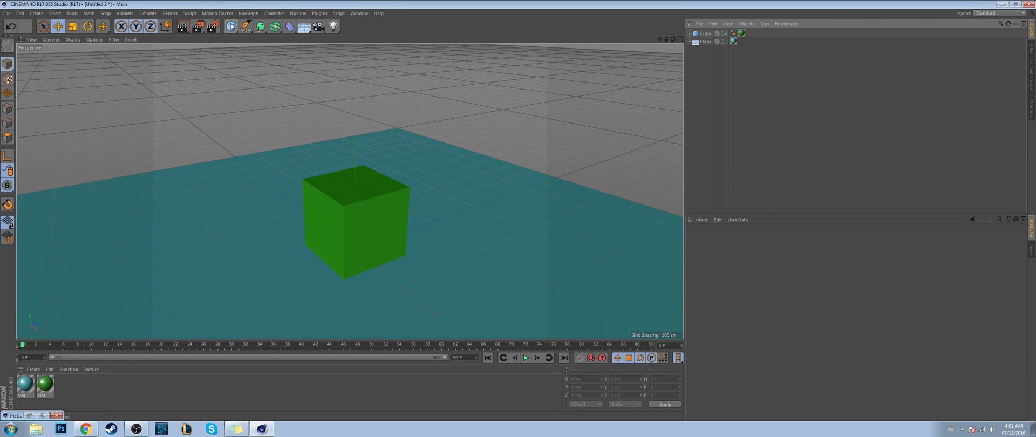
click(304, 27)
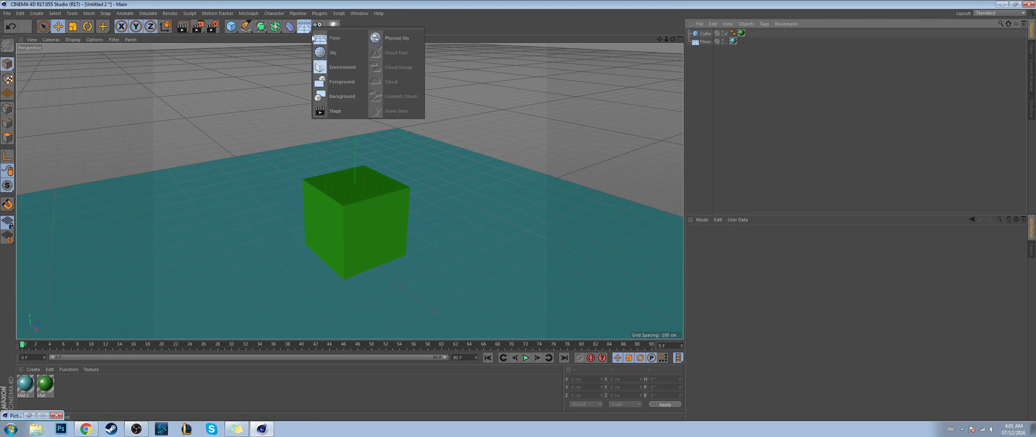
click(344, 49)
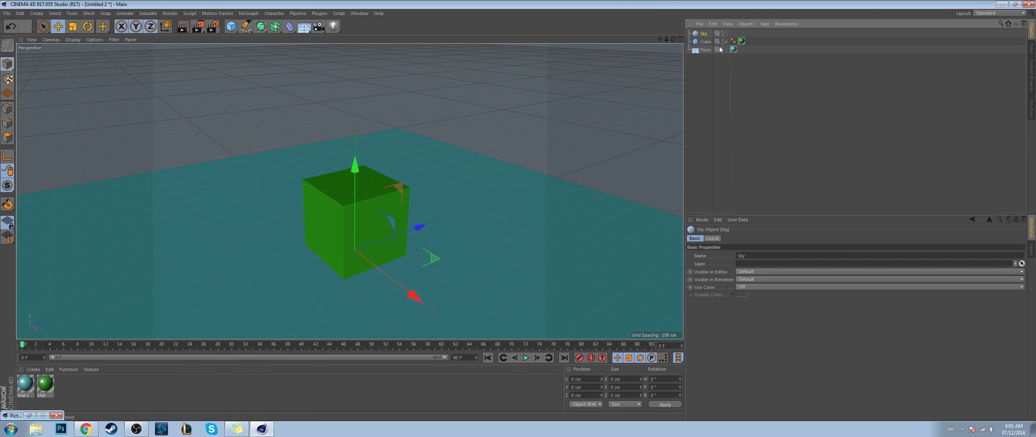
Step: Create a new material and load the HDRI canada_montreal_loft_max_sunny.exr from the content library as its colour texture
double_click(196, 394)
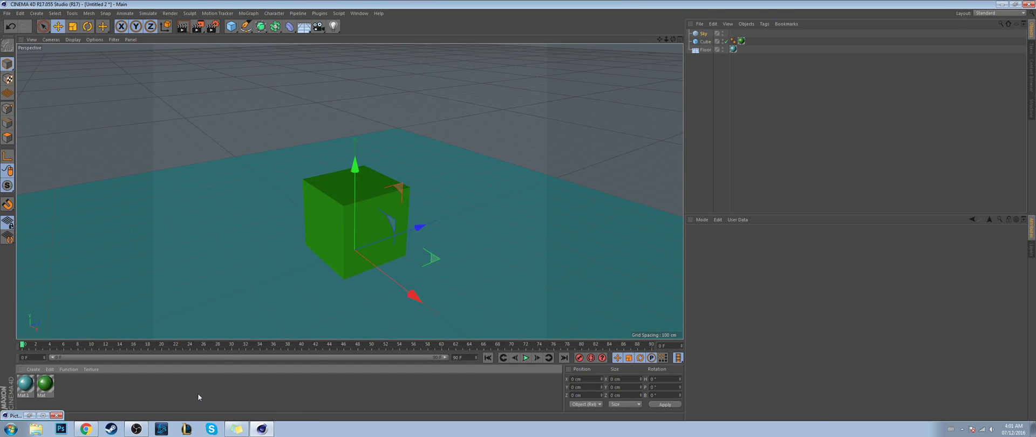
double_click(28, 385)
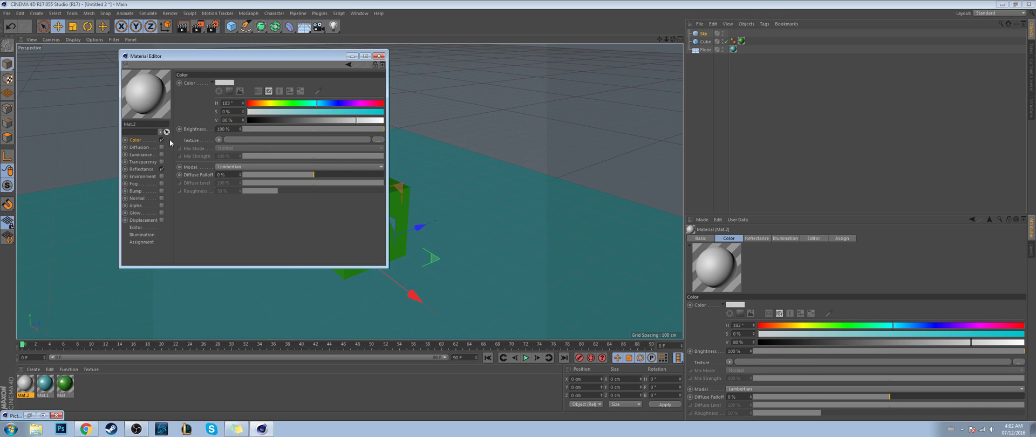
click(1031, 75)
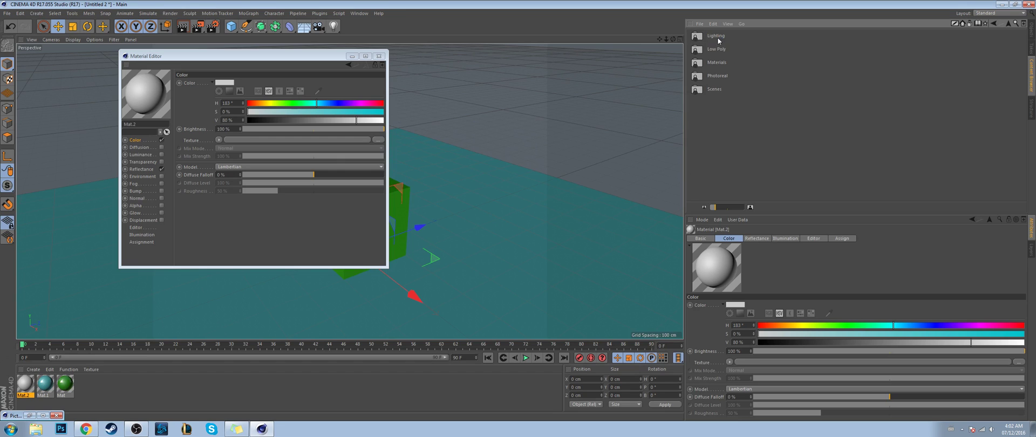
double_click(727, 65)
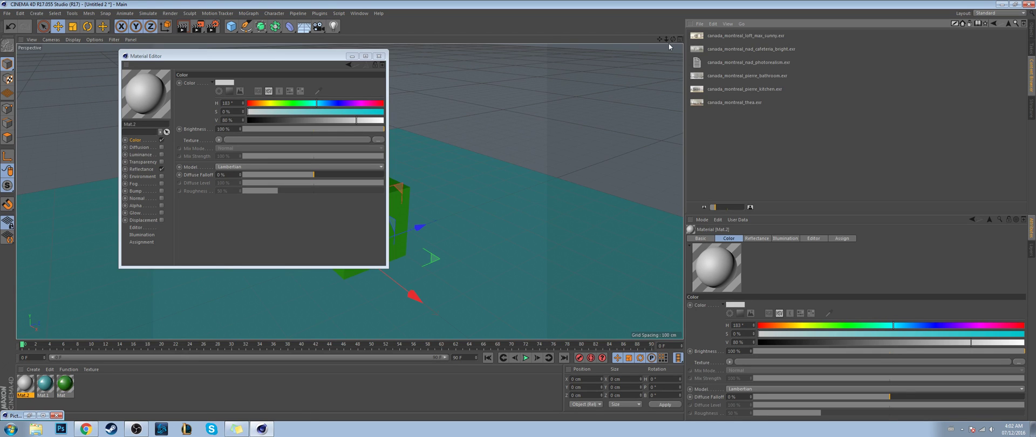
drag(710, 34, 277, 144)
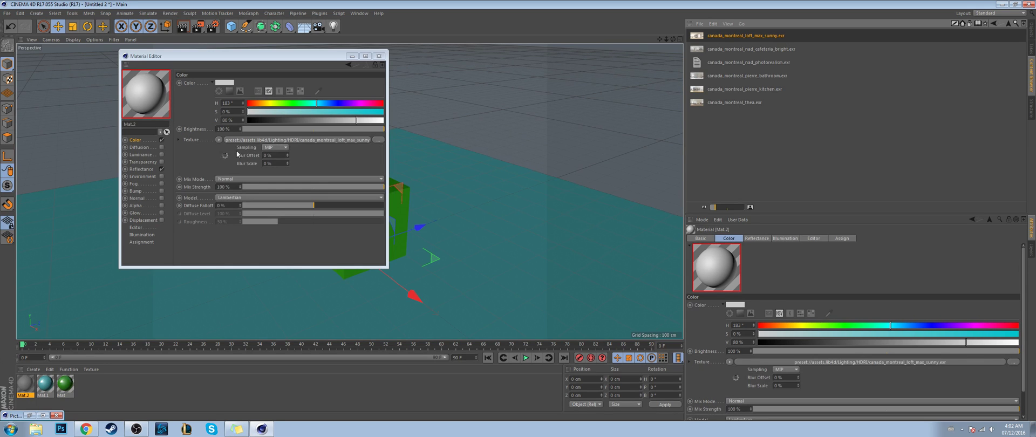
click(219, 140)
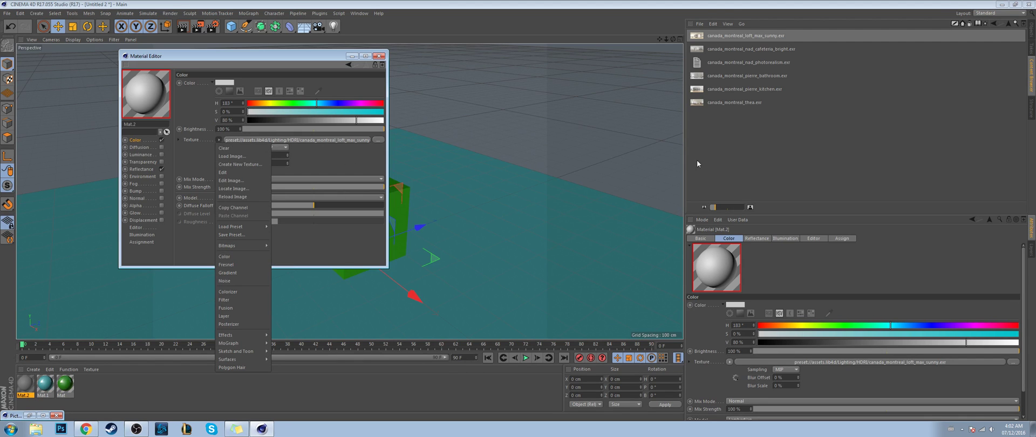
click(804, 132)
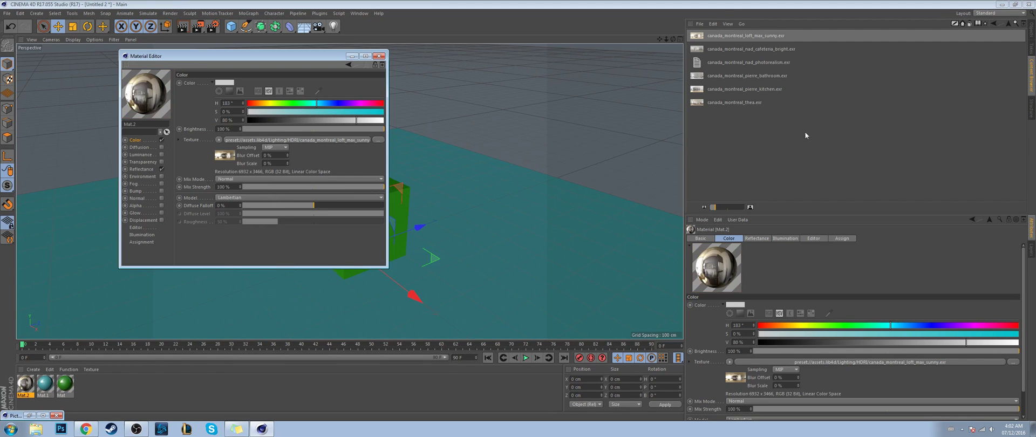
Step: Close the material editor, apply the HDRI material to the Sky object, and render the view from two angles
click(1032, 33)
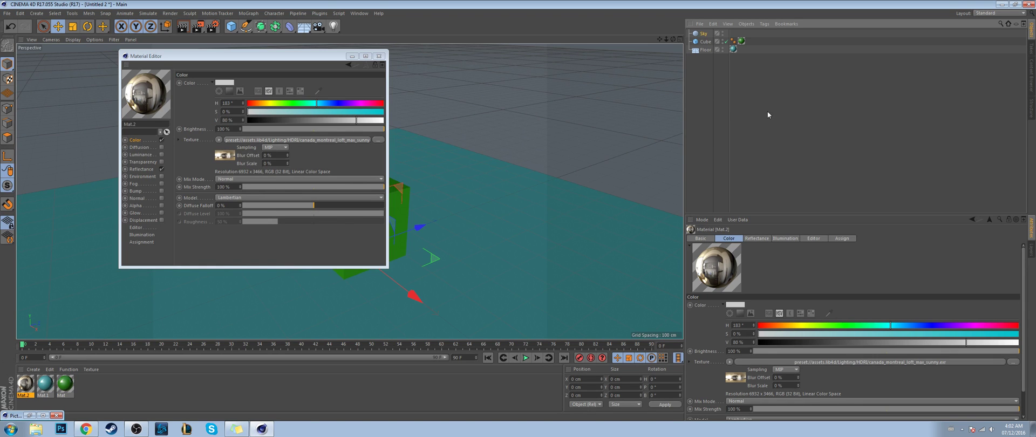
click(379, 57)
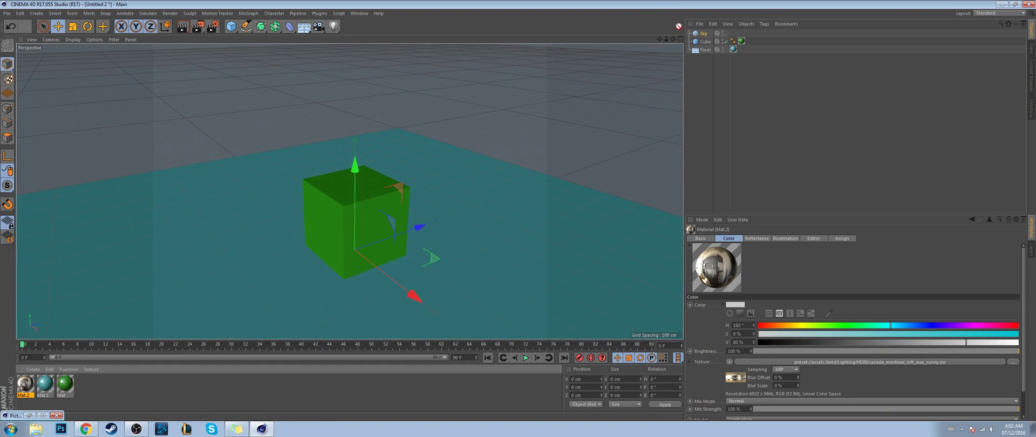
drag(679, 26, 703, 34)
click(693, 104)
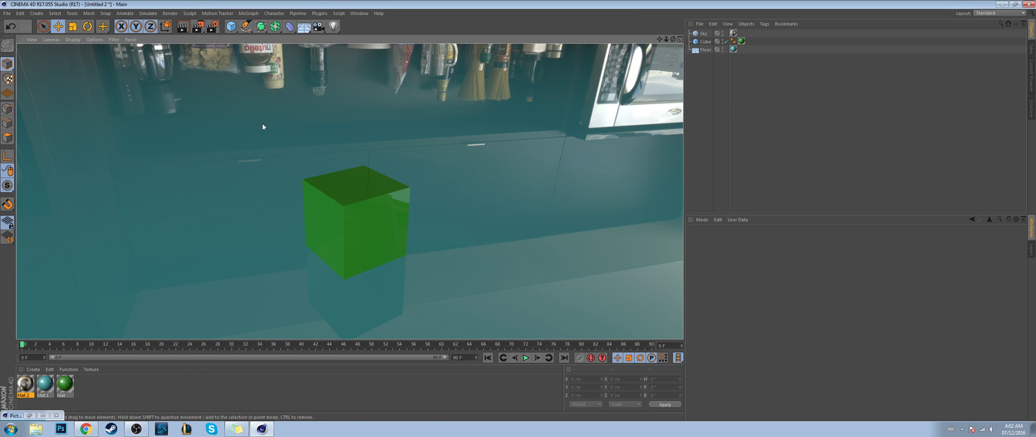
drag(674, 40, 643, 71)
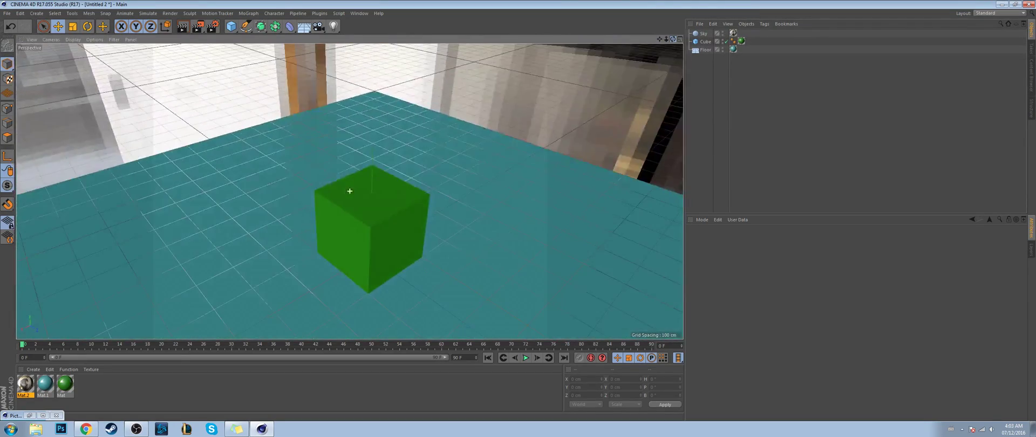
key(ctrl+r)
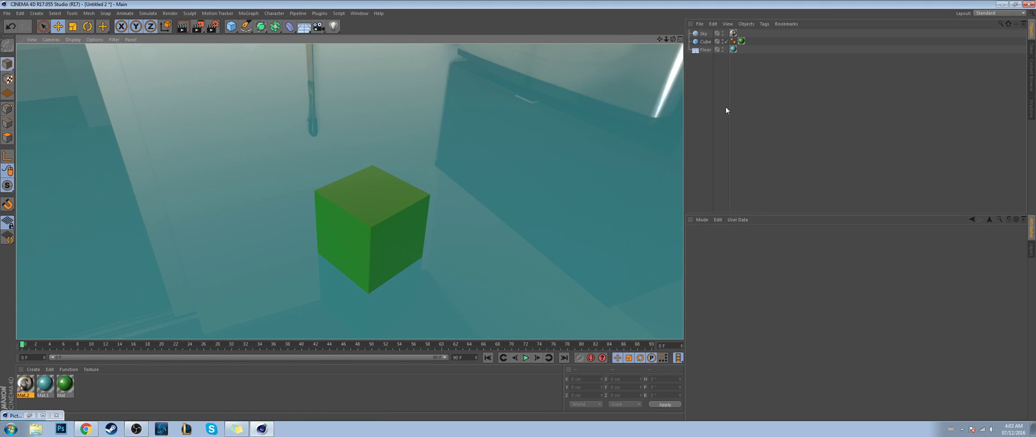
Step: Set the teal floor material's reflectance Layer 1 to 45% roughness and 36% specular strength
drag(667, 39, 661, 14)
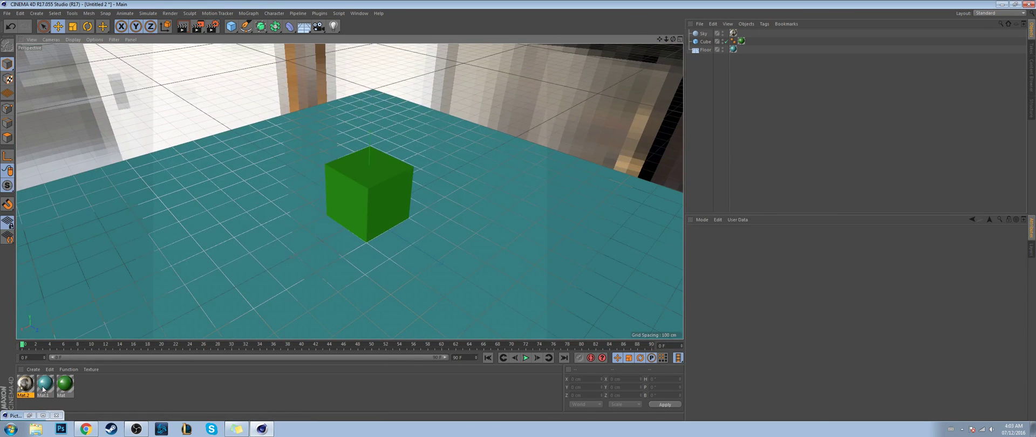
double_click(43, 389)
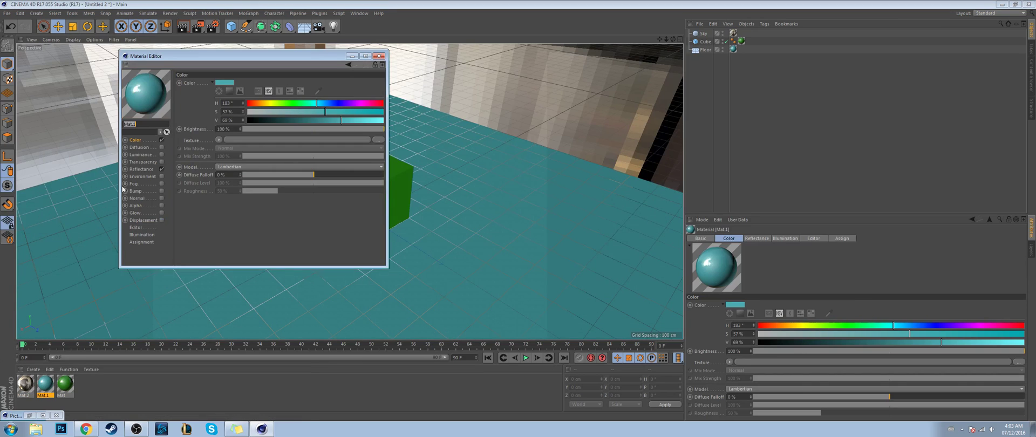
click(141, 169)
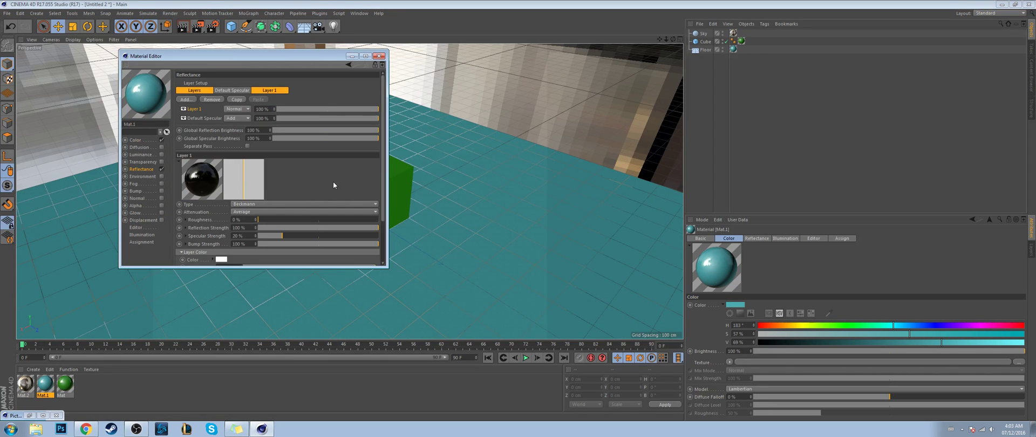
scroll(333, 179, down, 2)
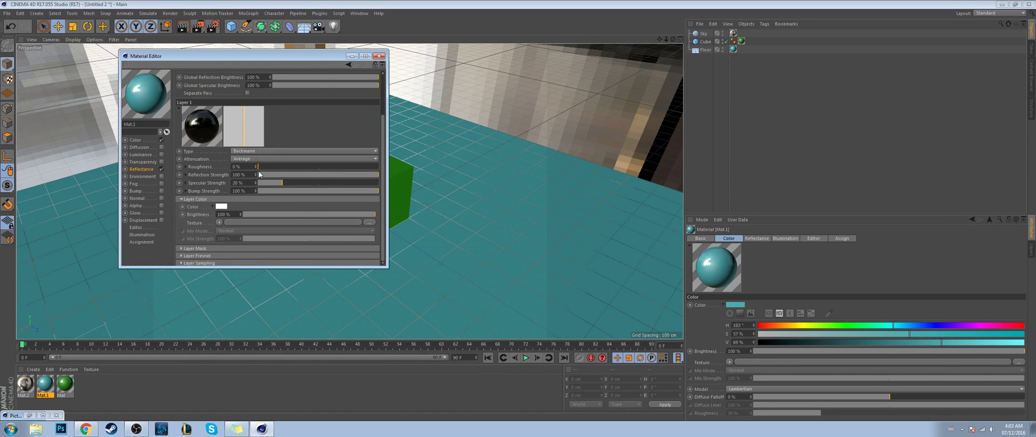
drag(259, 167, 314, 170)
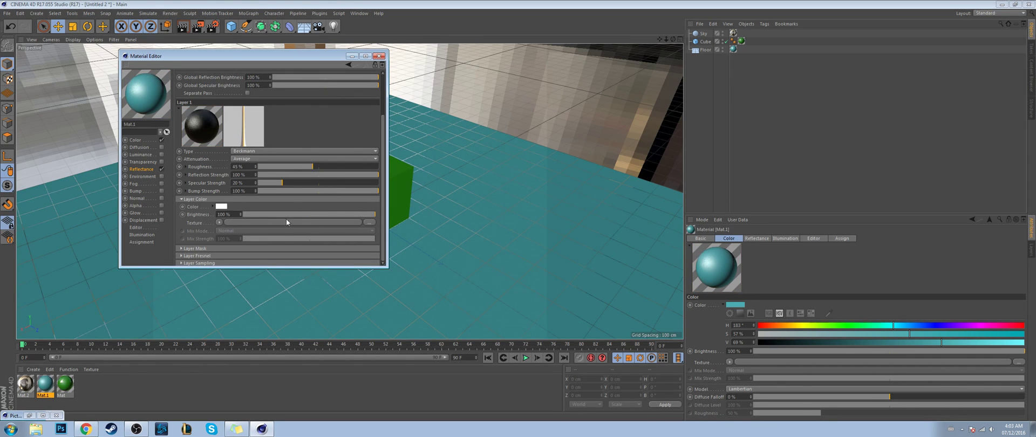
click(280, 201)
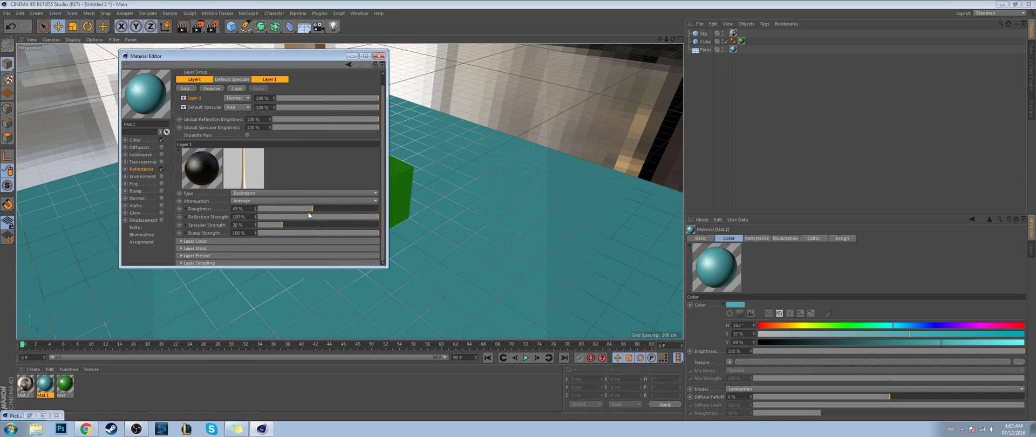
drag(291, 224, 302, 225)
click(379, 56)
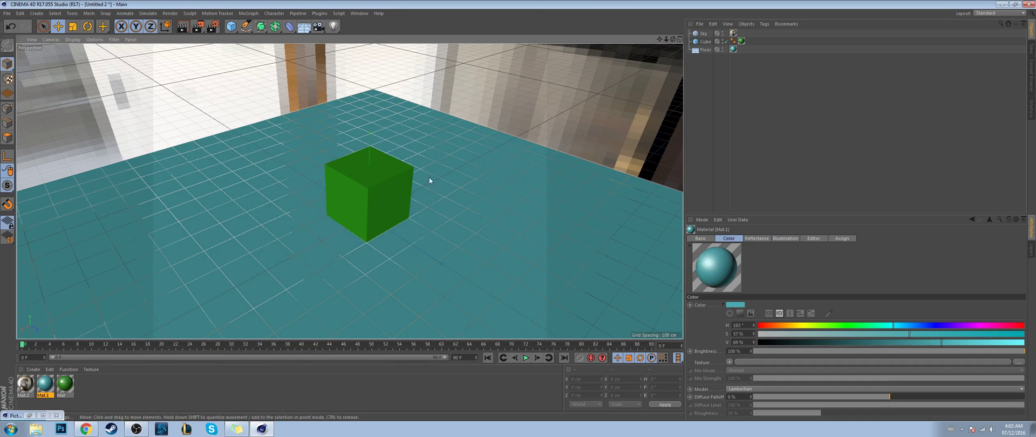
Step: Render the HDRI-lit cube on the rougher floor from two camera views
key(alt+r)
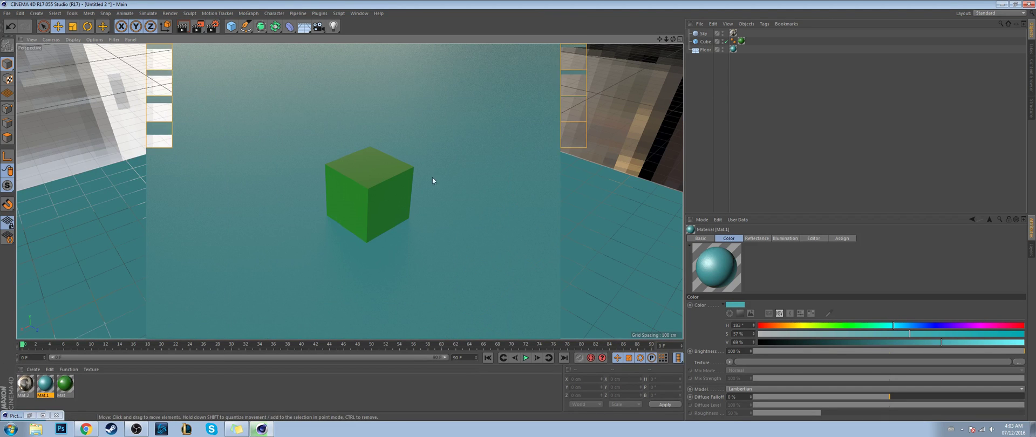
drag(667, 42, 670, 40)
key(ctrl+r)
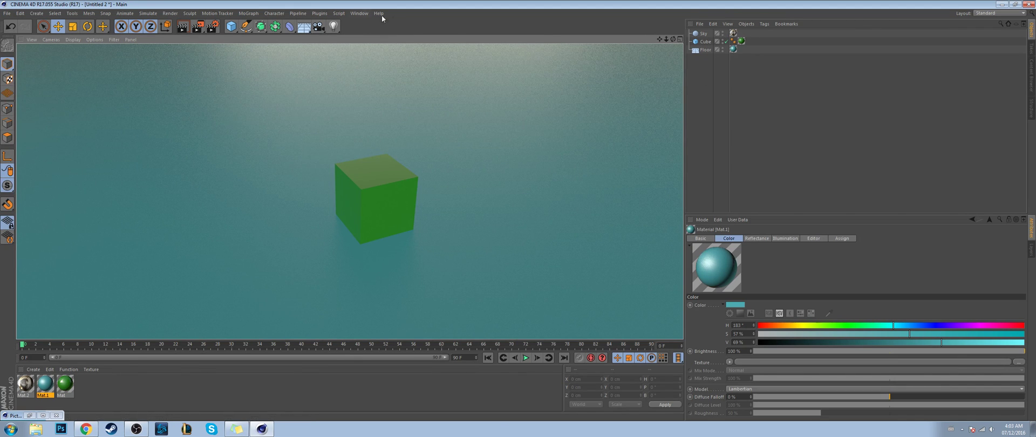
click(361, 14)
click(361, 14)
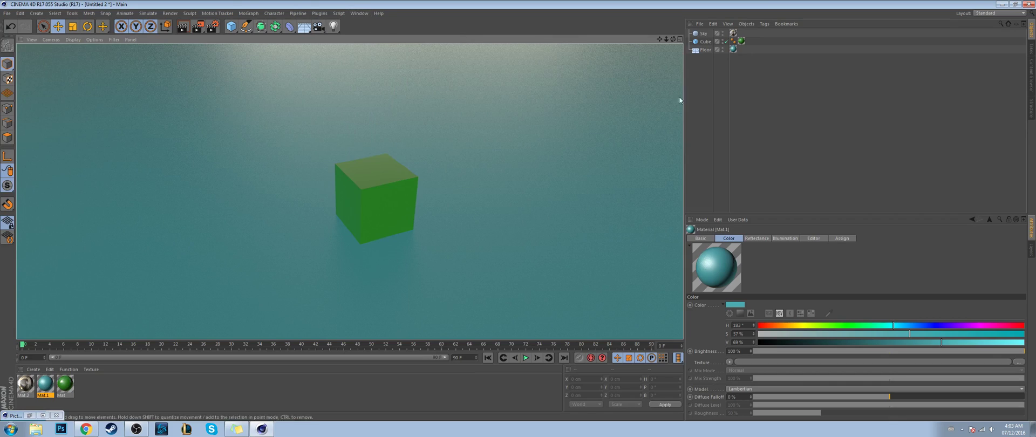
mouse_move(660, 39)
mouse_down()
mouse_move(638, 27)
mouse_move(689, 39)
mouse_move(655, 39)
mouse_move(679, 40)
mouse_move(667, 41)
mouse_up()
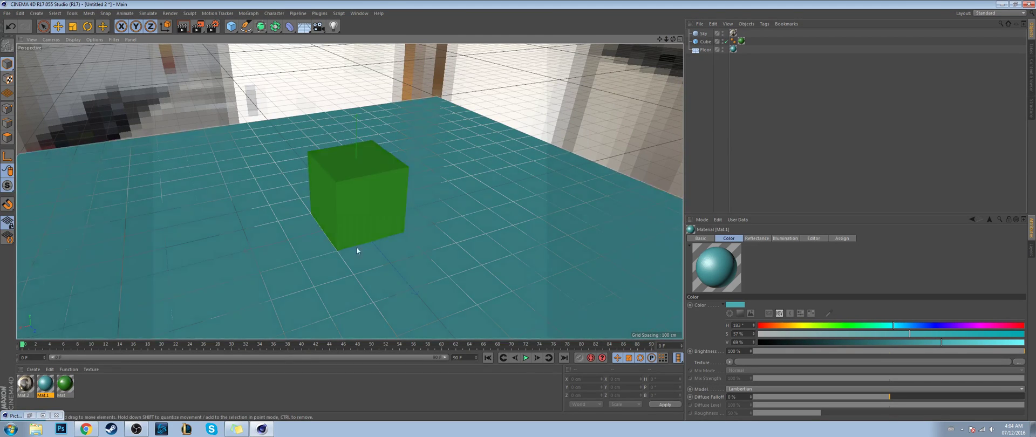
Step: Delete the Sky object and set the teal floor material's Layer 1 roughness to 0%
click(703, 33)
key(Delete)
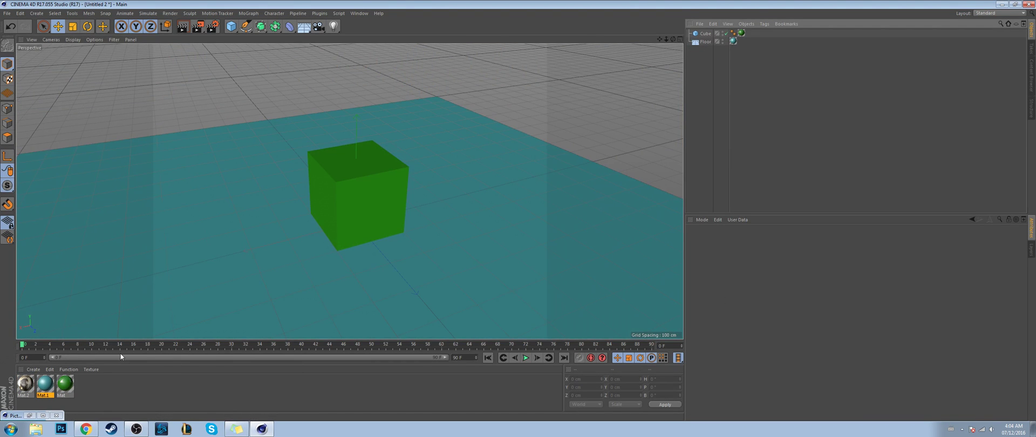
double_click(54, 395)
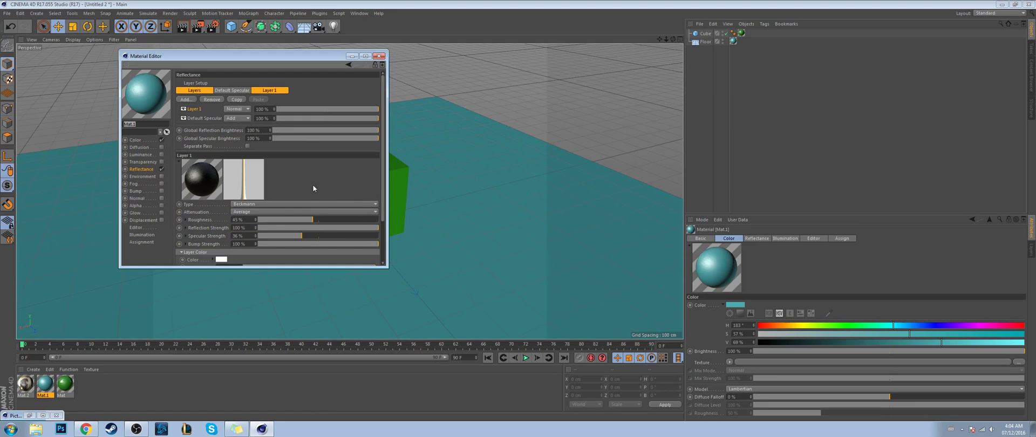
drag(313, 220, 254, 221)
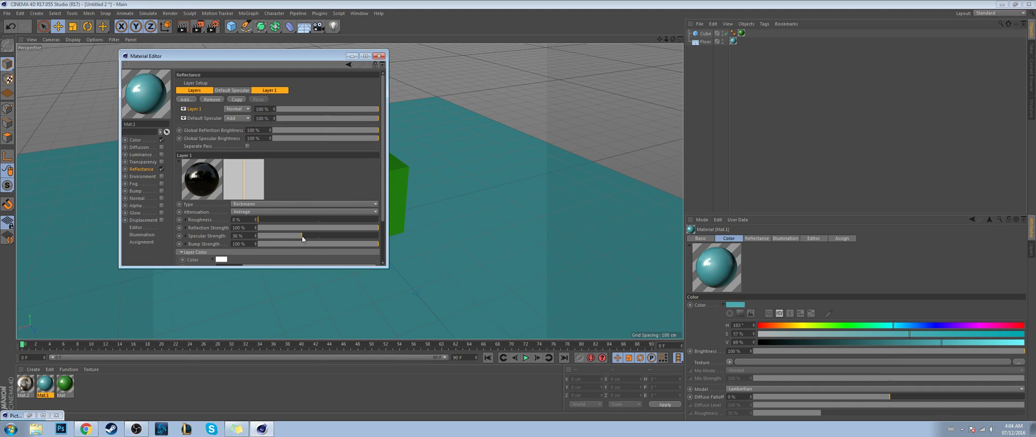
click(379, 56)
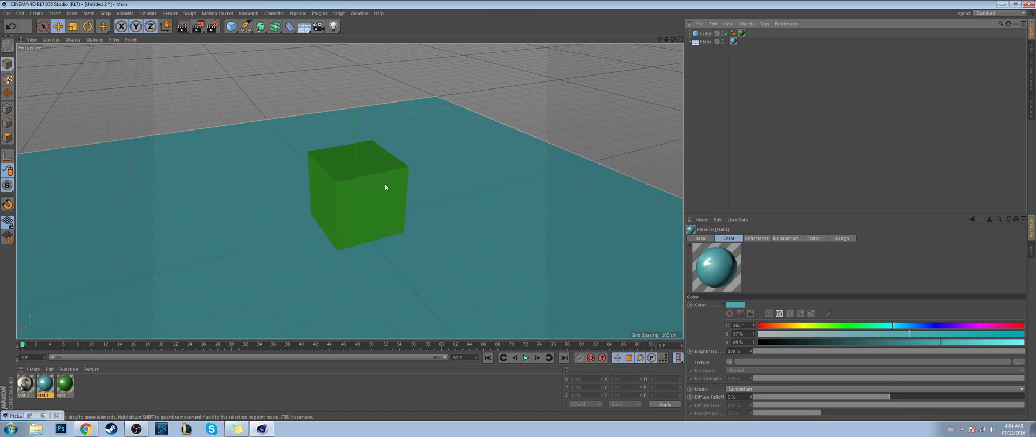
Step: Switch to the file explorer and view the Dragon1 and Alien Sculpt renders in the photo viewer
click(35, 430)
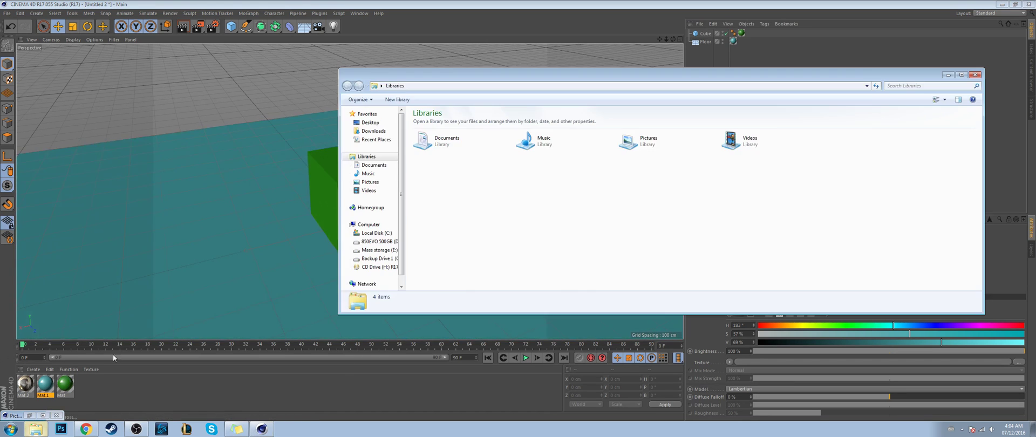
drag(479, 84, 1035, 39)
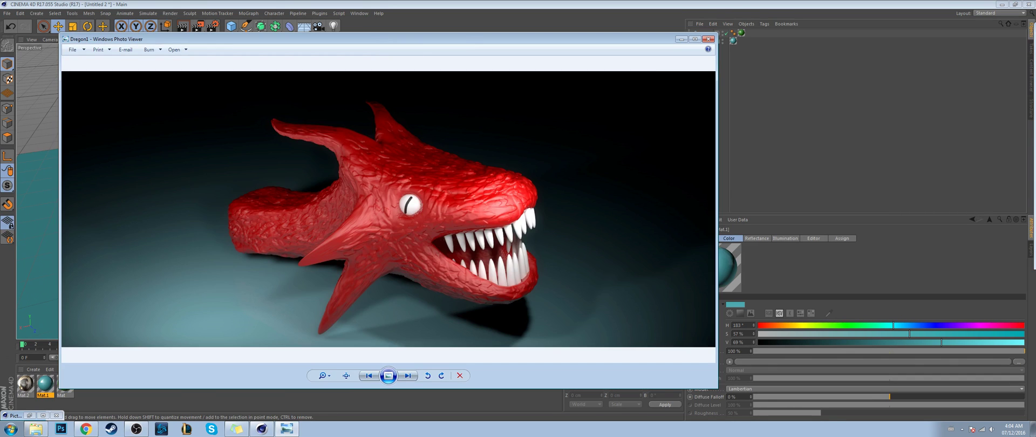
double_click(465, 39)
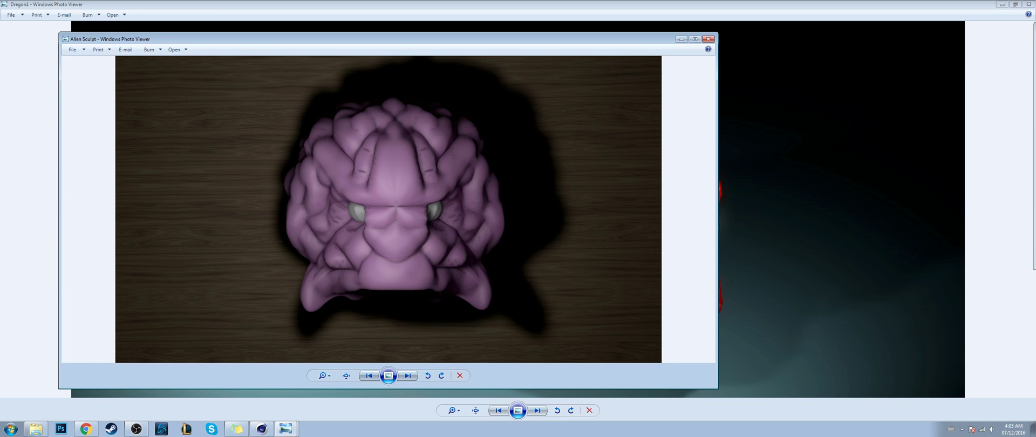
key(Right)
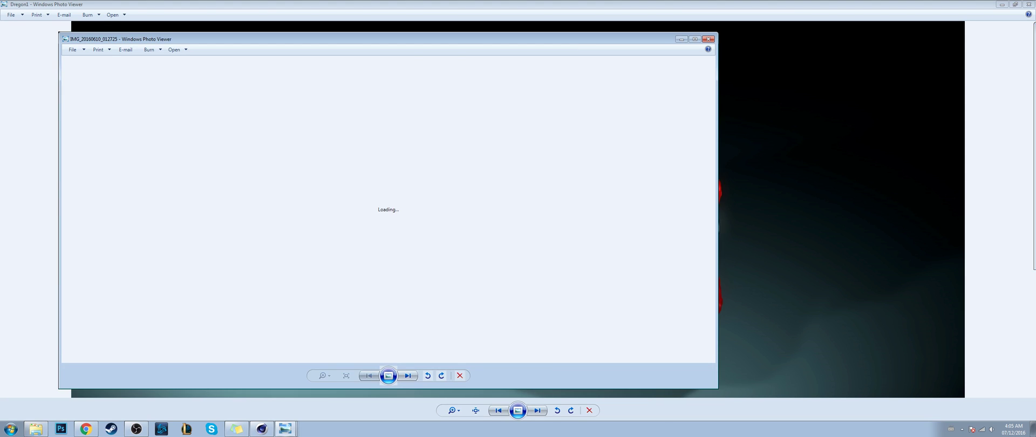
Step: View the IMG_20160610_012725, abstract landscape 5120 x 2160 and Cube realistic render images, closing each image window to return to Cinema 4D
drag(642, 36, 664, 1)
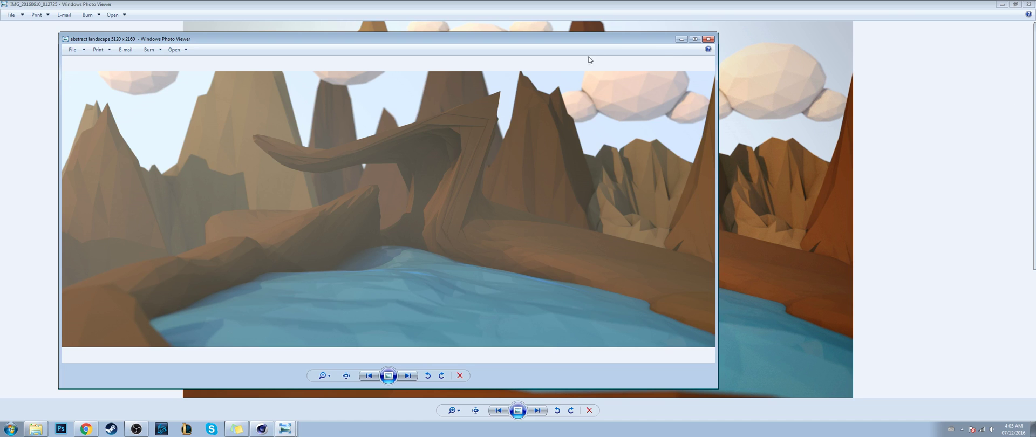
click(1027, 6)
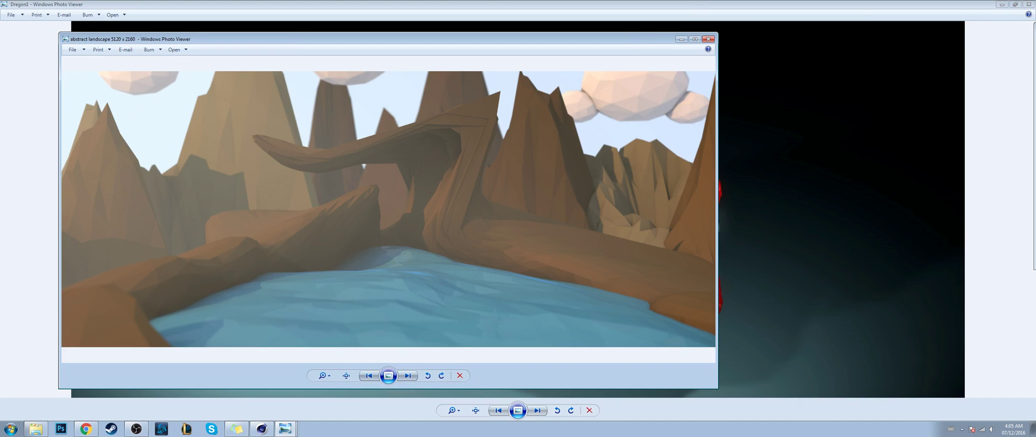
click(1028, 6)
drag(519, 42, 526, 2)
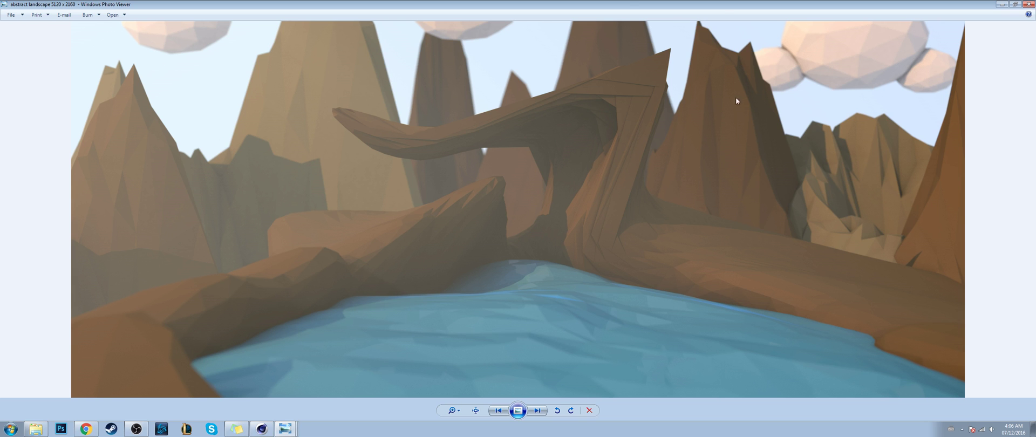
click(1029, 5)
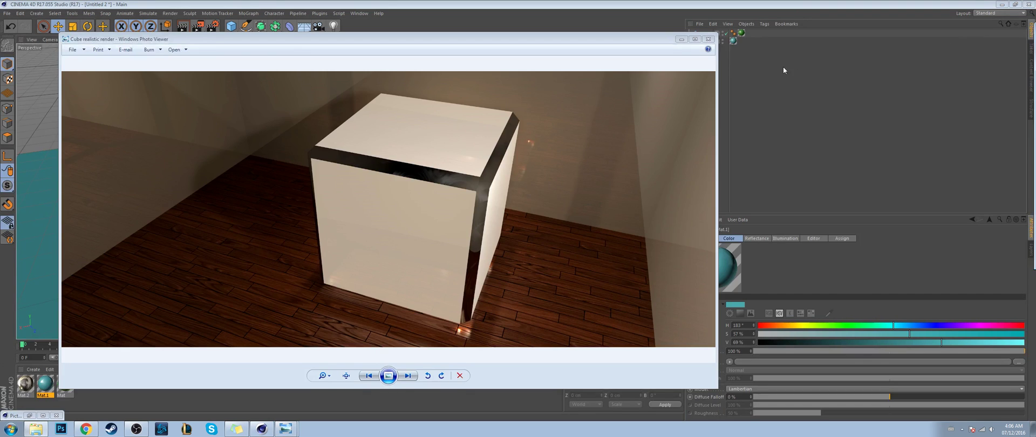
click(708, 39)
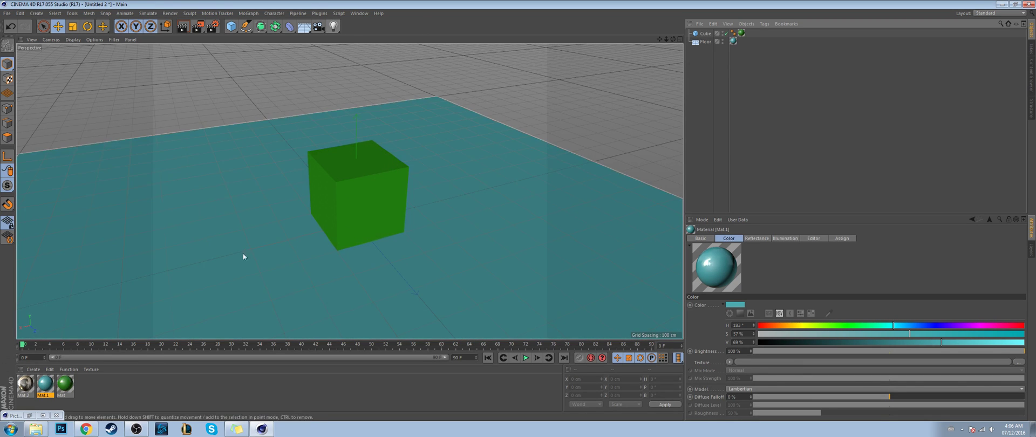
Step: Add an omni light and position it beside the cube at a height of about 291 cm
click(32, 388)
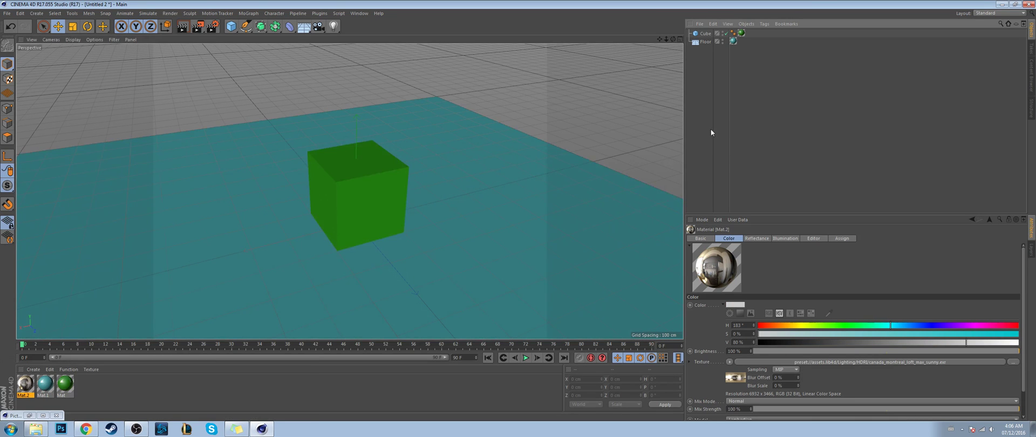
click(333, 26)
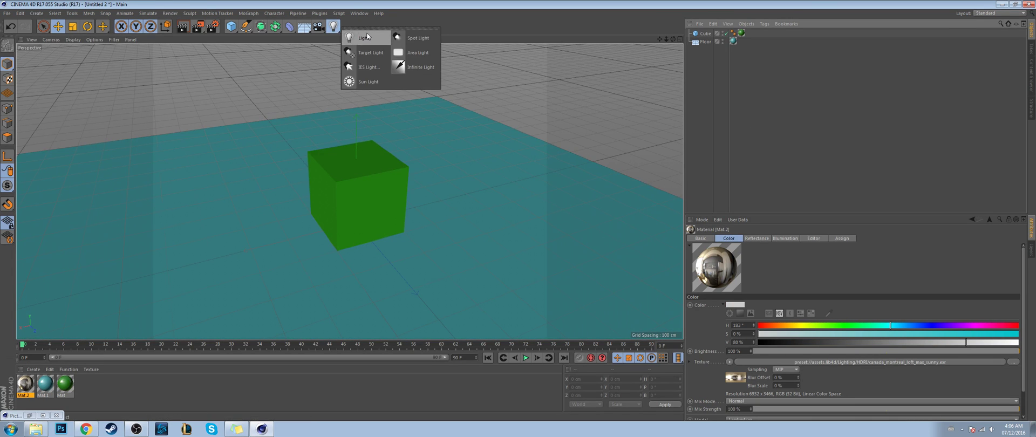
click(368, 36)
drag(357, 172, 375, 93)
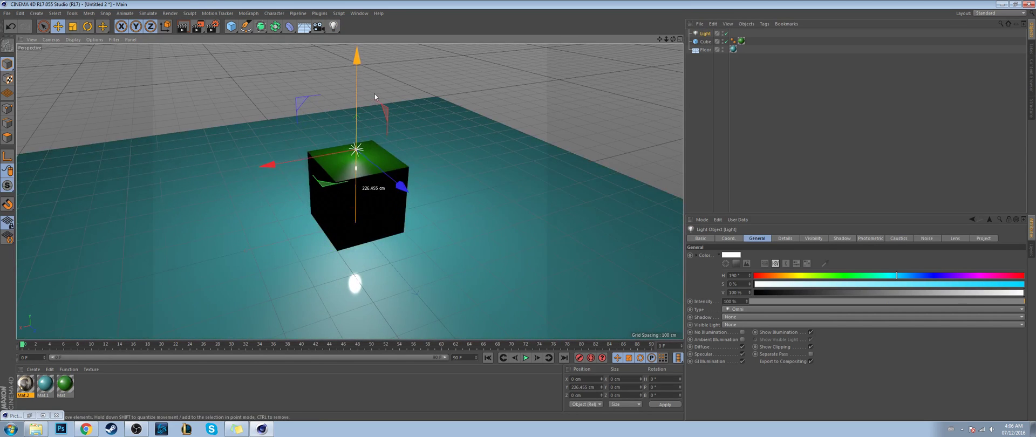
drag(332, 149, 280, 145)
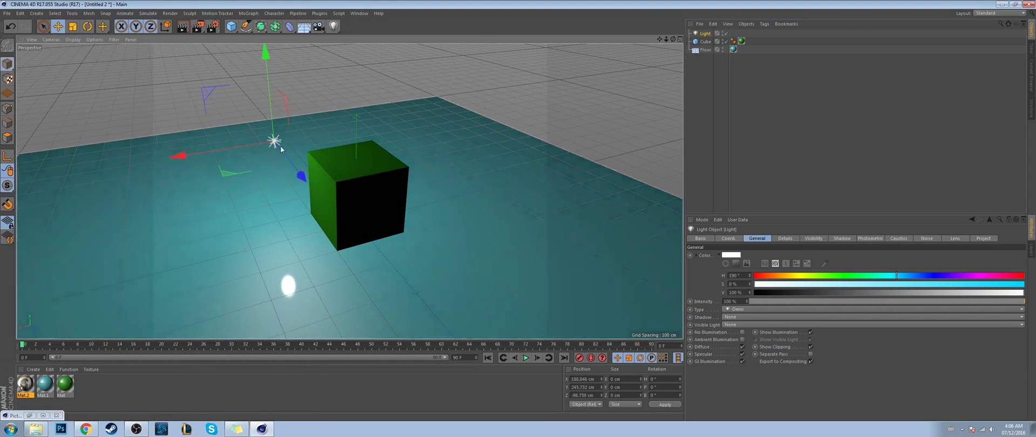
drag(271, 117, 269, 99)
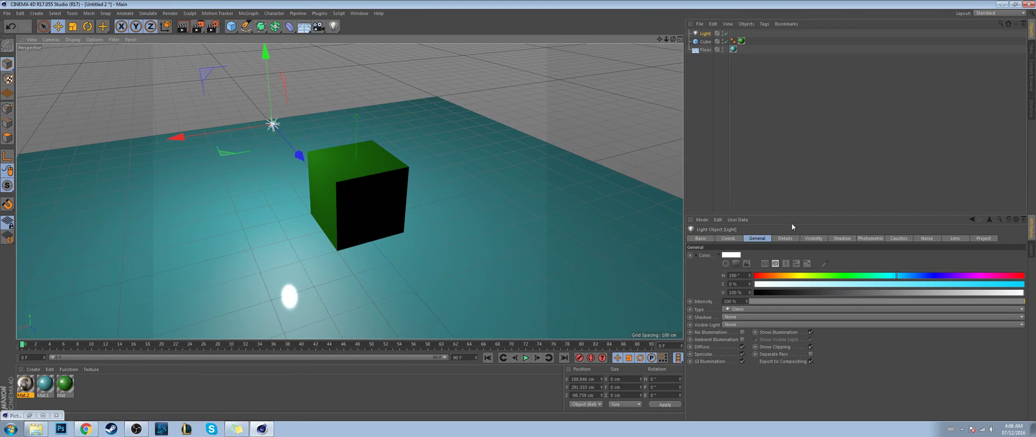
Step: Set the light's shadow to Shadow Maps (Soft) and its falloff to Inverse Square (Physically Accurate)
click(747, 317)
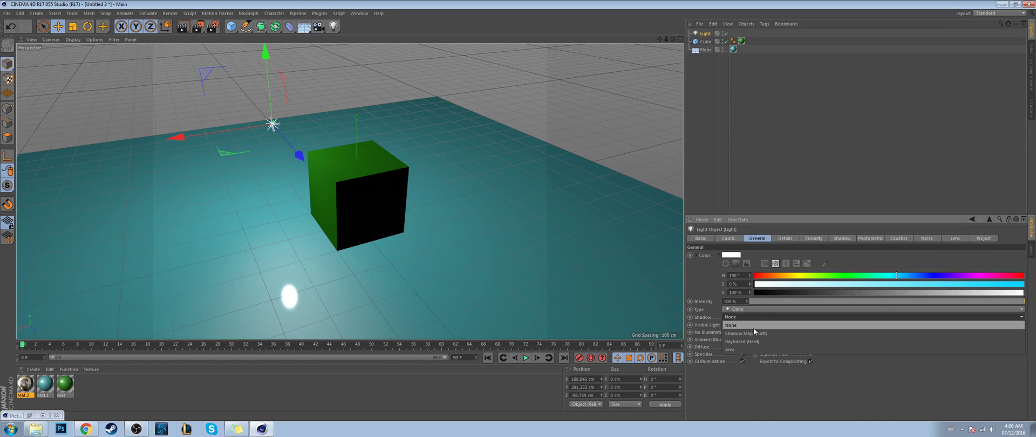
click(754, 333)
click(787, 239)
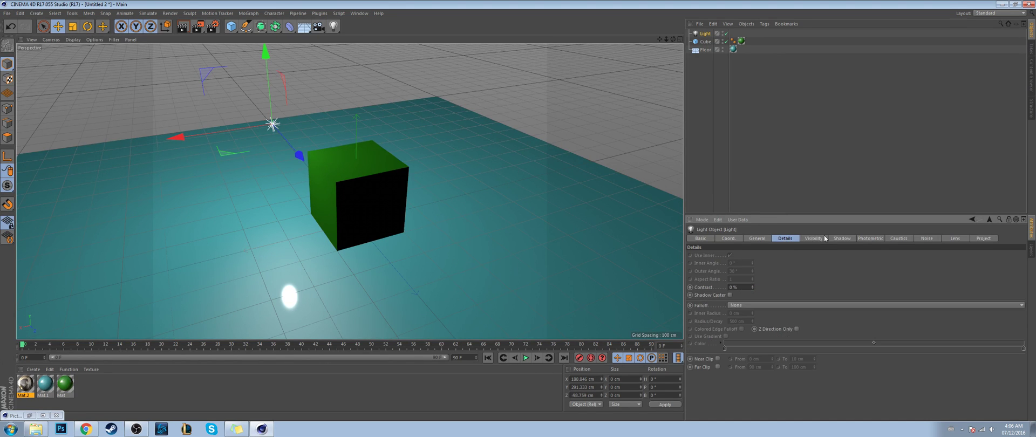
click(756, 306)
click(750, 322)
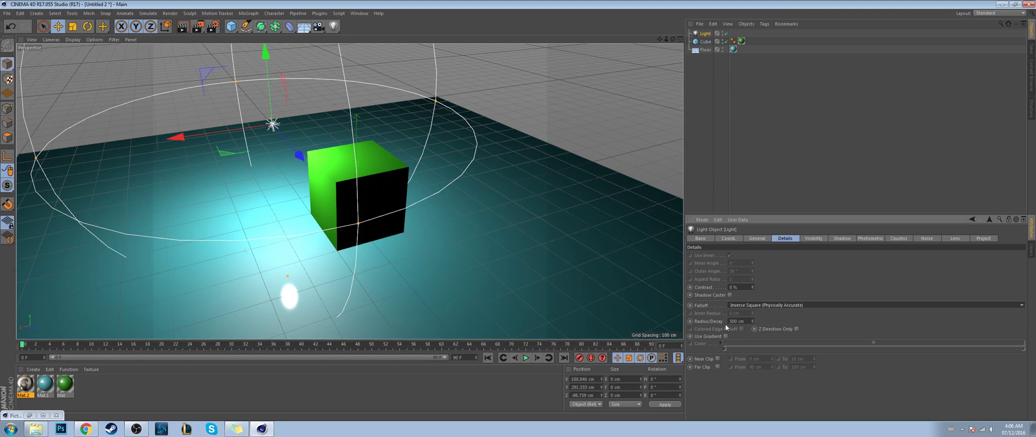
Step: Shrink the light's falloff radius to about 300 cm and move the light farther from the cube, to about 295 cm in X
drag(365, 226, 299, 183)
drag(211, 142, 165, 139)
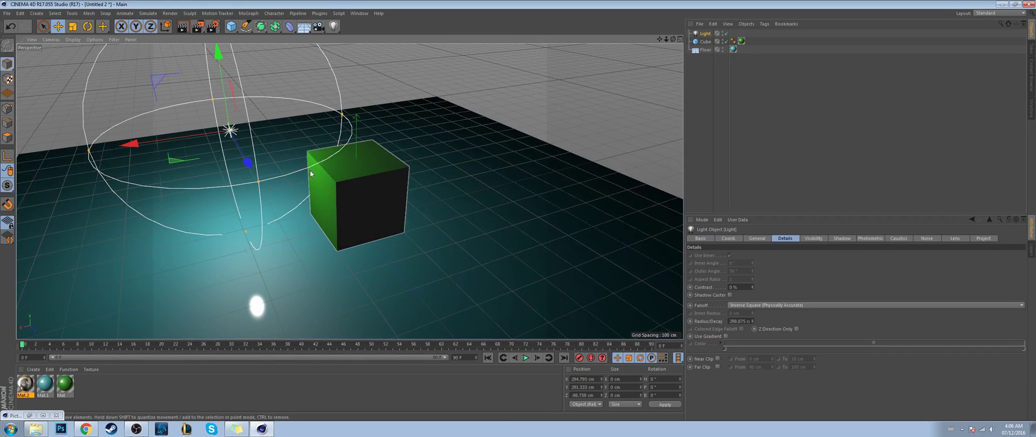
Step: Duplicate the light twice, placing the copies on other sides of the cube at heights of about 397 cm and 411 cm
ctrl+drag(248, 163, 329, 258)
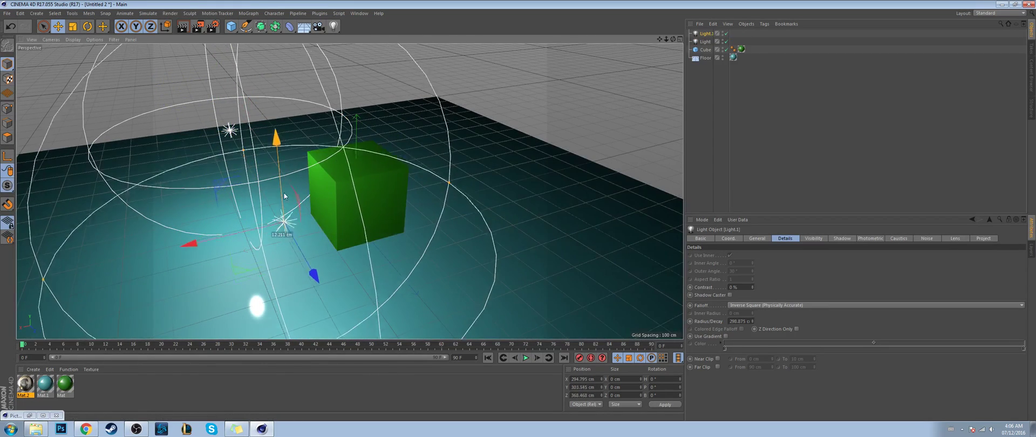
drag(282, 192, 278, 150)
drag(304, 220, 341, 193)
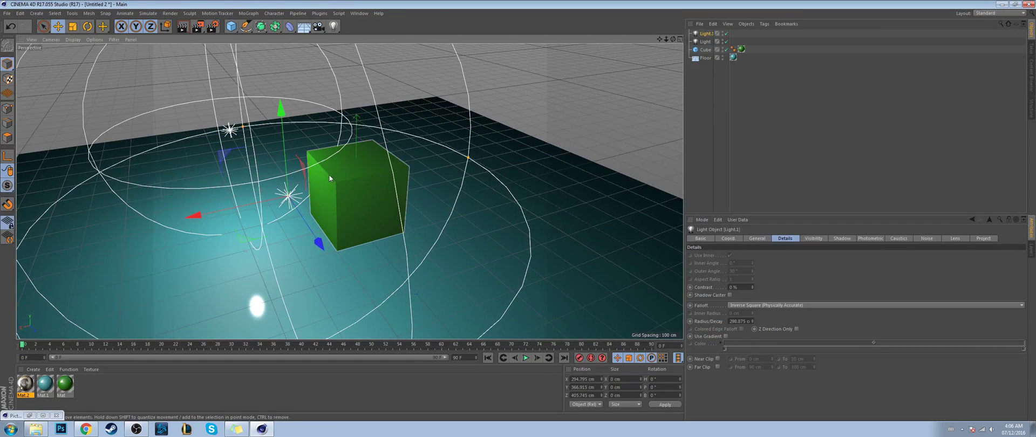
drag(286, 168, 287, 145)
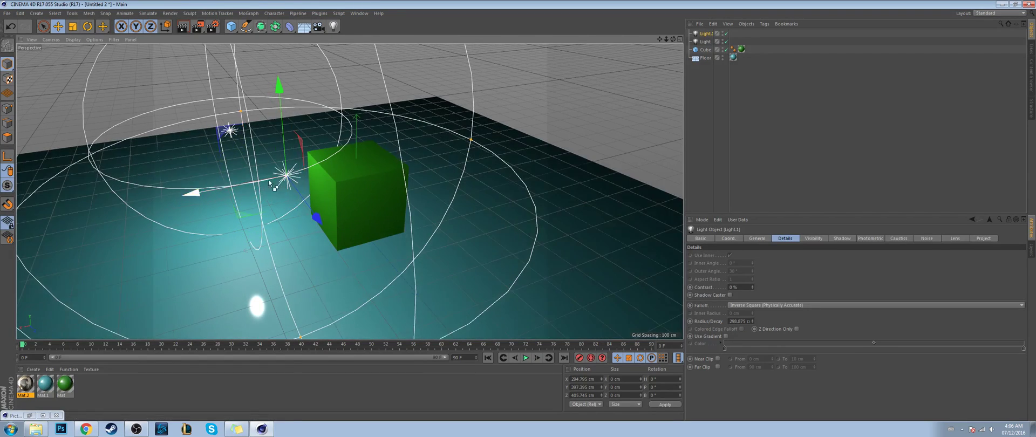
ctrl+drag(246, 188, 533, 176)
drag(504, 76, 505, 65)
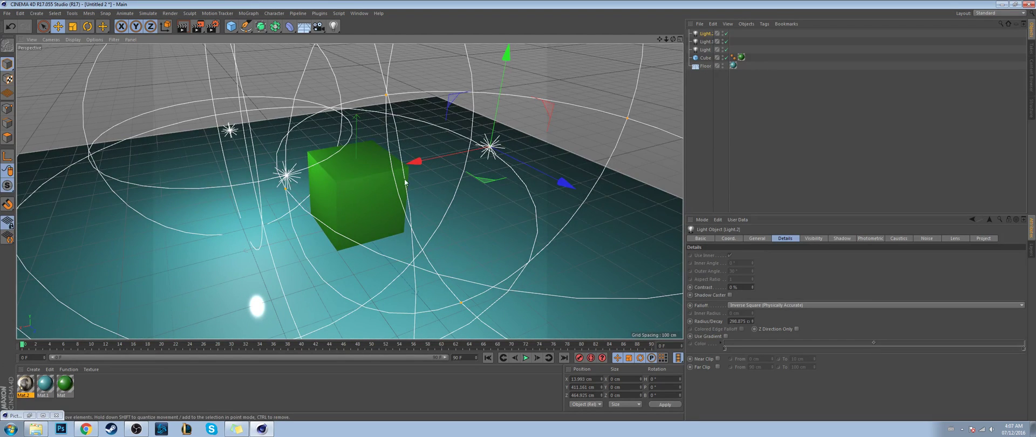
Step: Render the three-light cube scene in the viewport from the current view and from a closer one
key(alt+r)
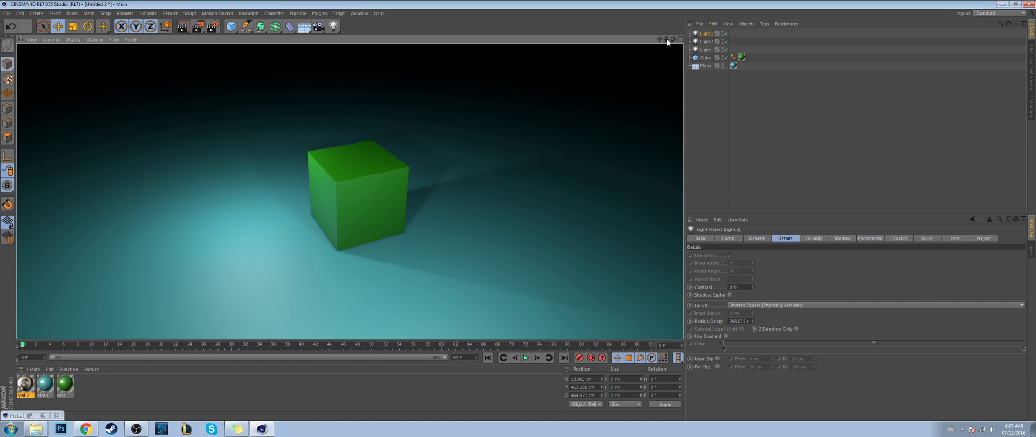
mouse_move(667, 38)
mouse_down()
mouse_move(683, 41)
mouse_move(657, 53)
mouse_up()
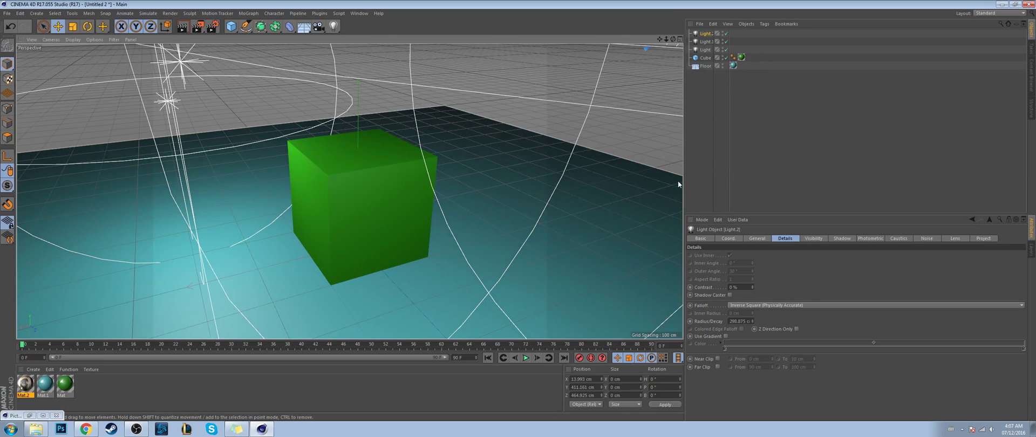
click(264, 383)
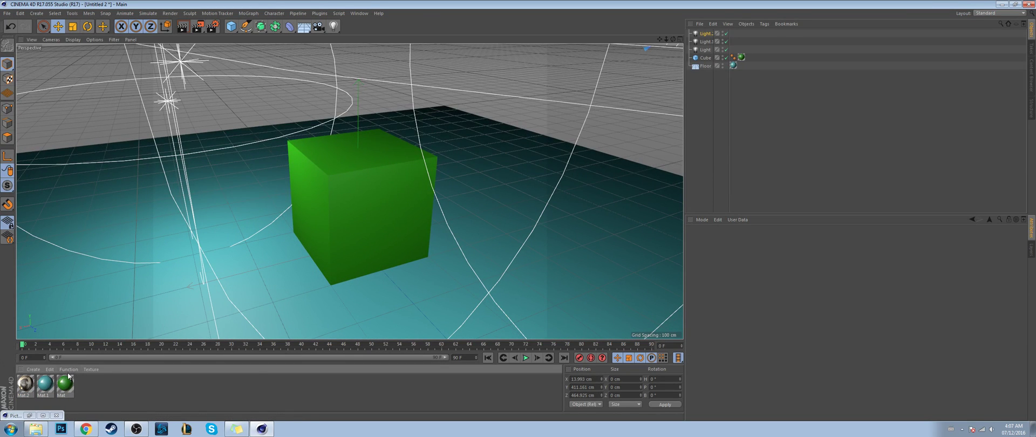
click(183, 27)
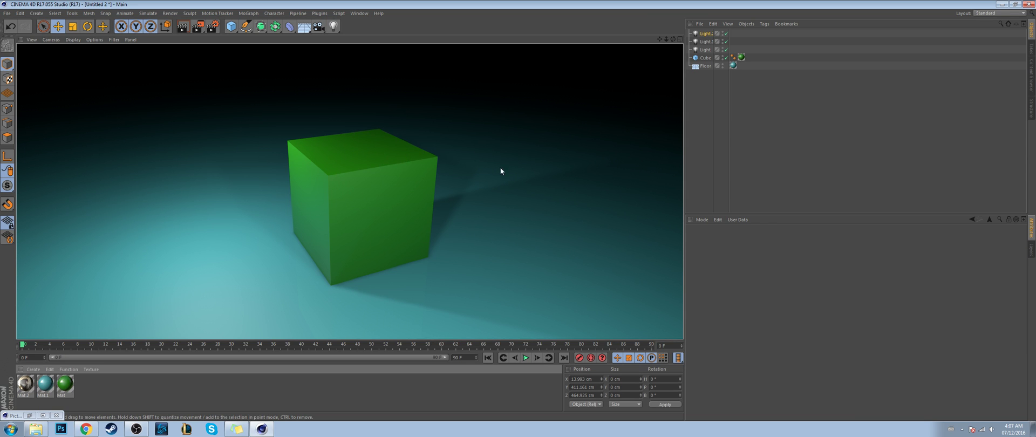
Step: Examine the lighting in the Dragon1 render at closer zoom and close the image
click(1035, 194)
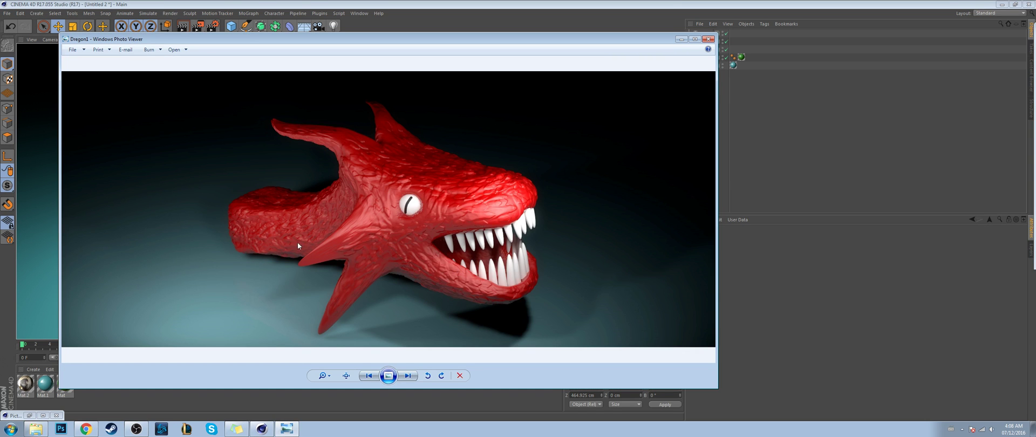
scroll(298, 246, up, 2)
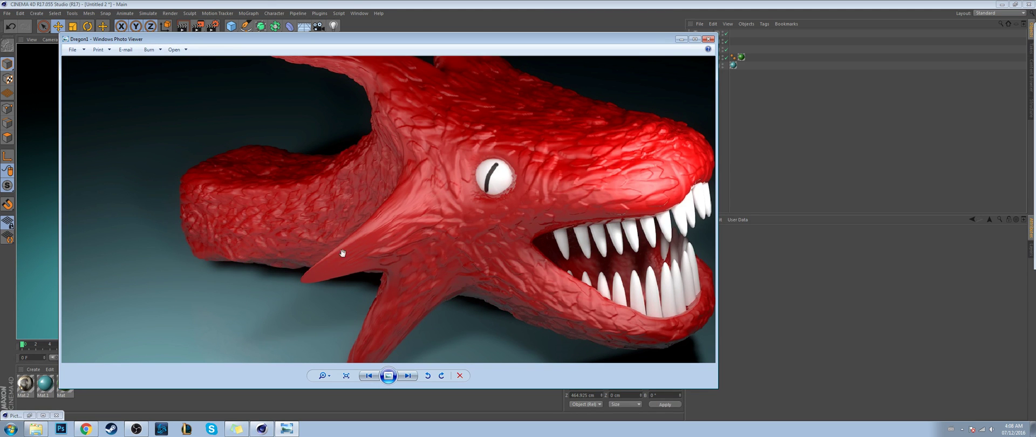
scroll(342, 253, down, 2)
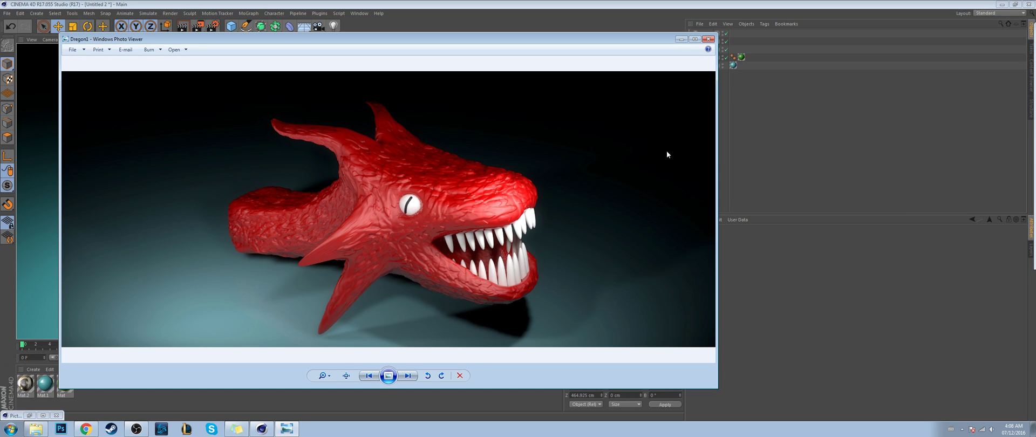
click(709, 39)
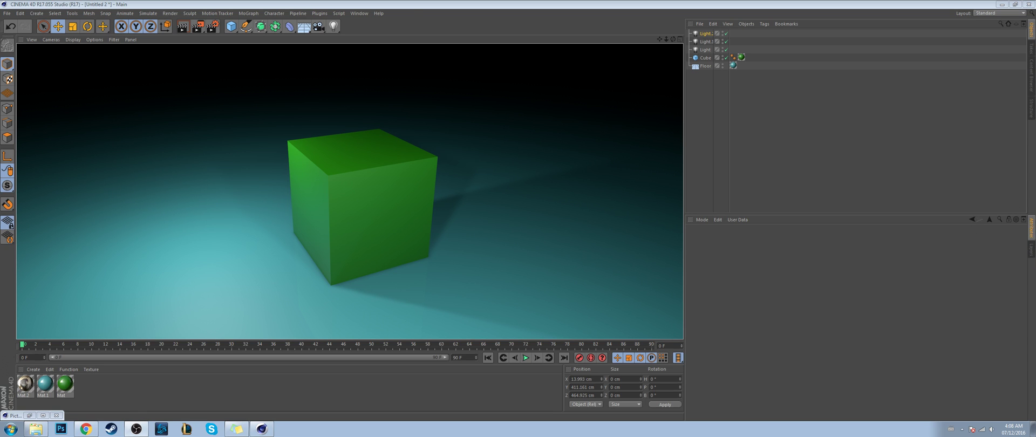
Step: Switch to the Lighting Tut 2.c4d scene and look through its Camera object
click(359, 14)
click(365, 15)
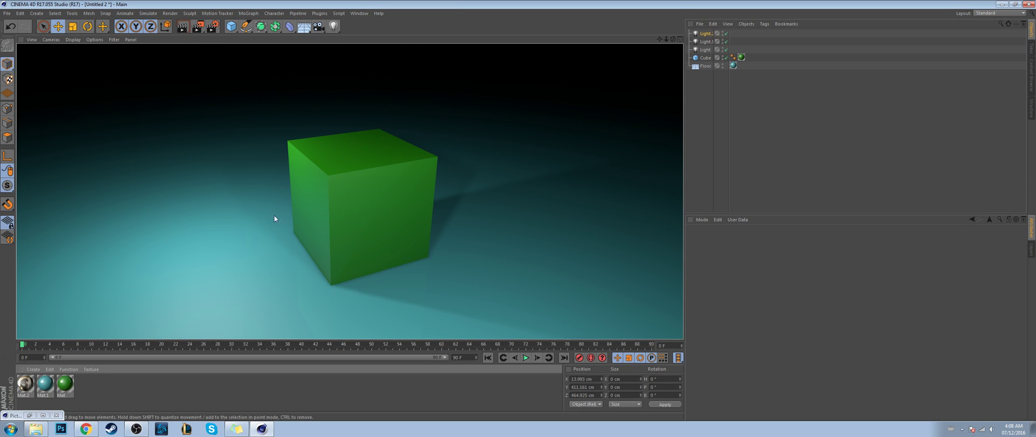
click(359, 14)
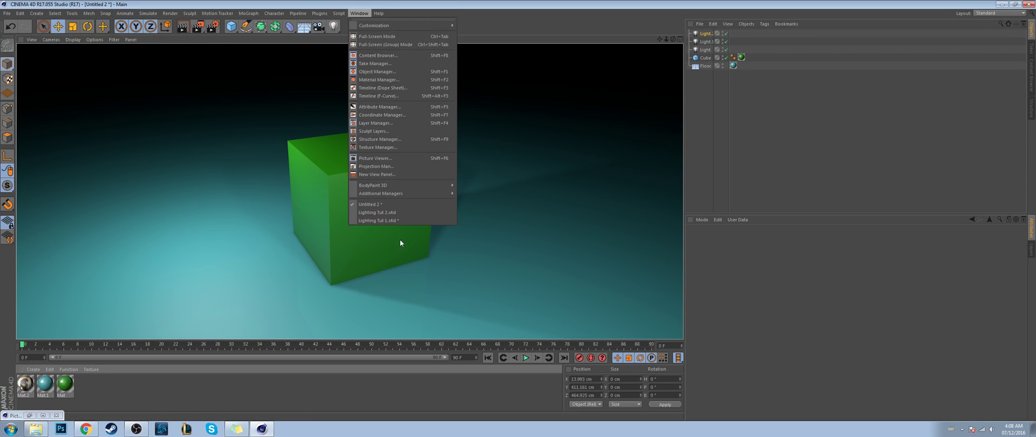
click(386, 213)
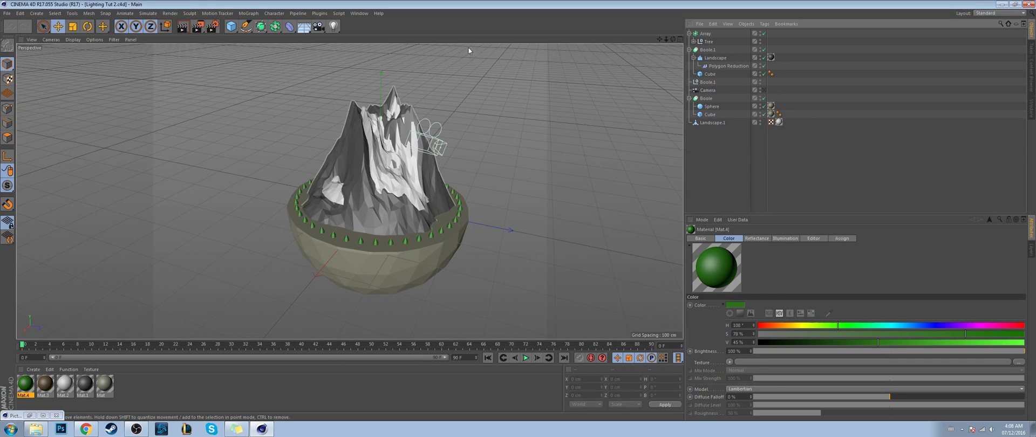
click(764, 90)
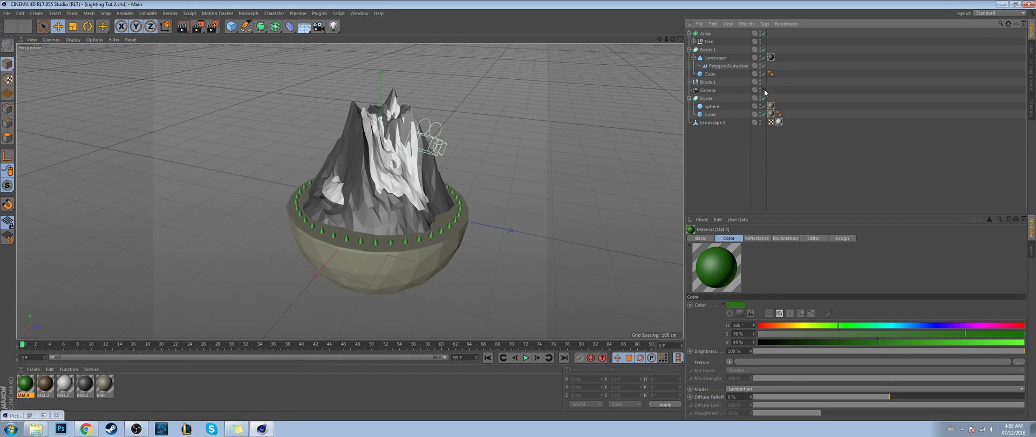
key(h)
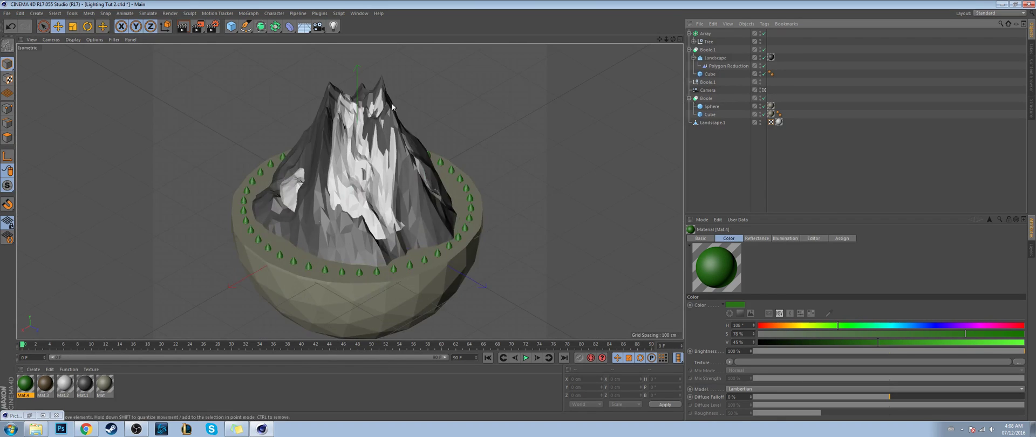
Step: Add a Floor object, lower it to about -222 cm beneath the mountain bowl, and render the view at both heights
drag(660, 39, 660, 26)
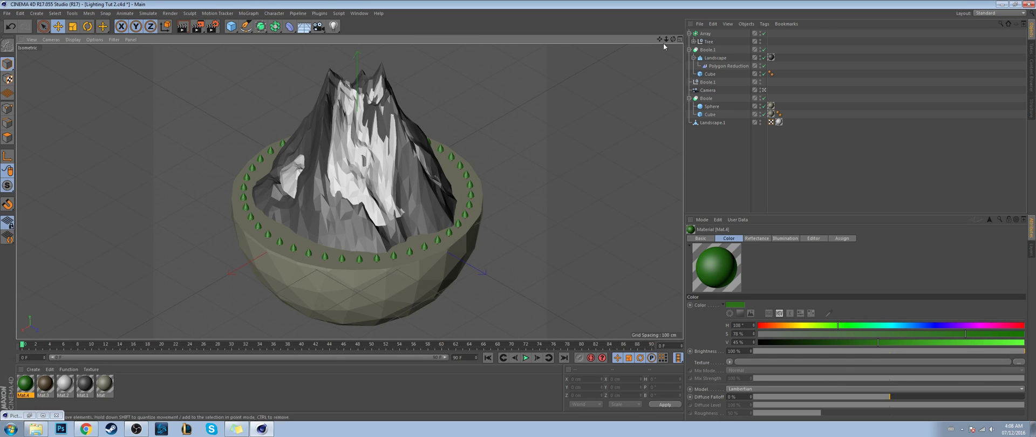
drag(661, 39, 664, 42)
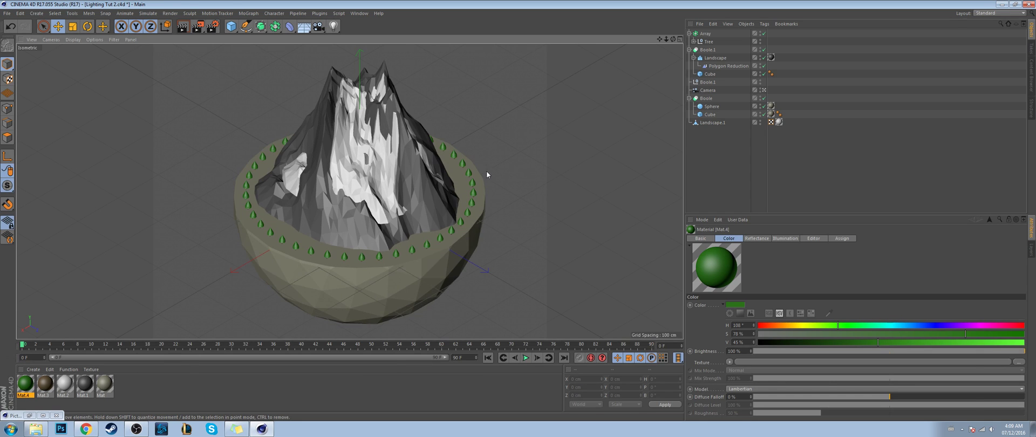
drag(314, 28, 393, 37)
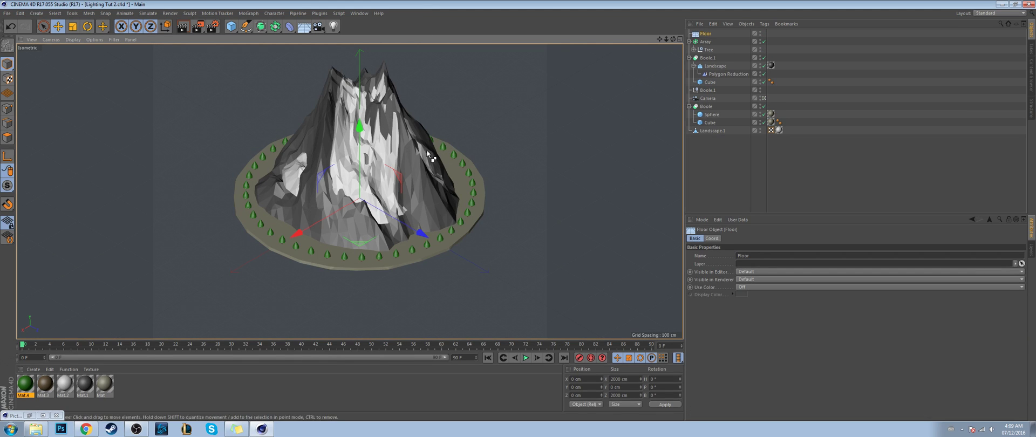
key(ctrl+r)
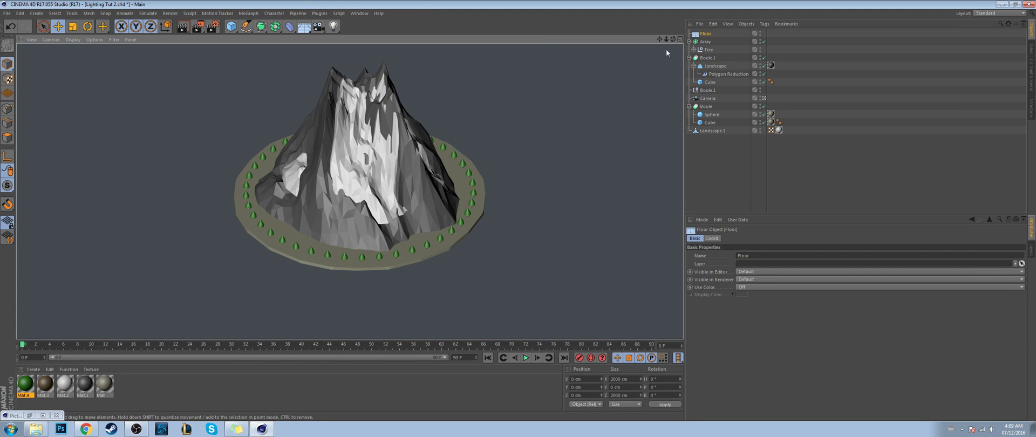
click(704, 33)
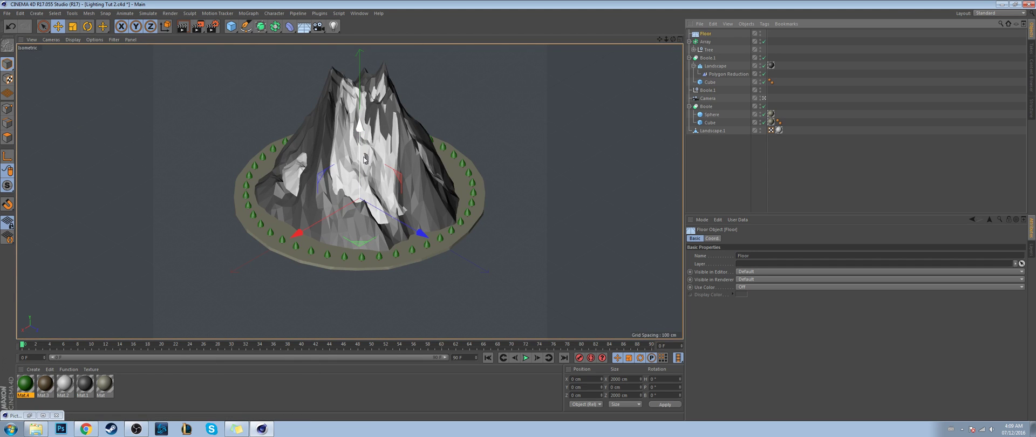
drag(365, 159, 345, 260)
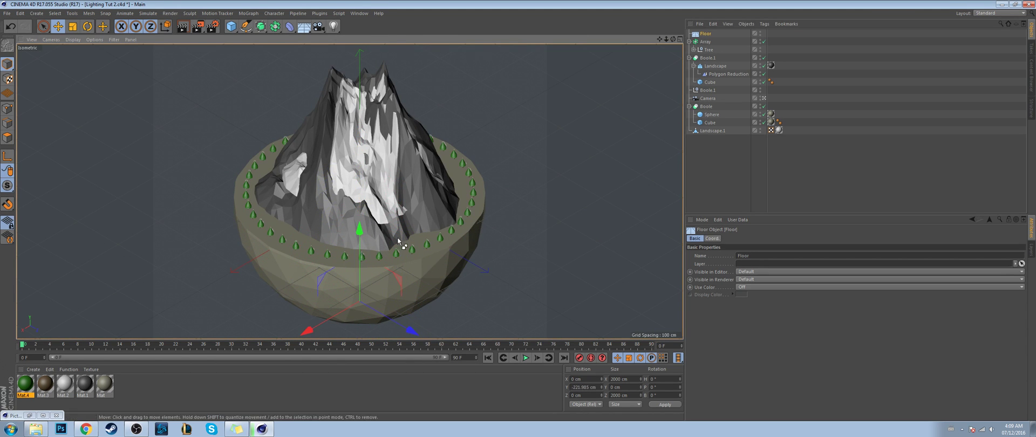
key(ctrl+r)
Step: Add a Background object and delete the Floor object
drag(303, 26, 389, 39)
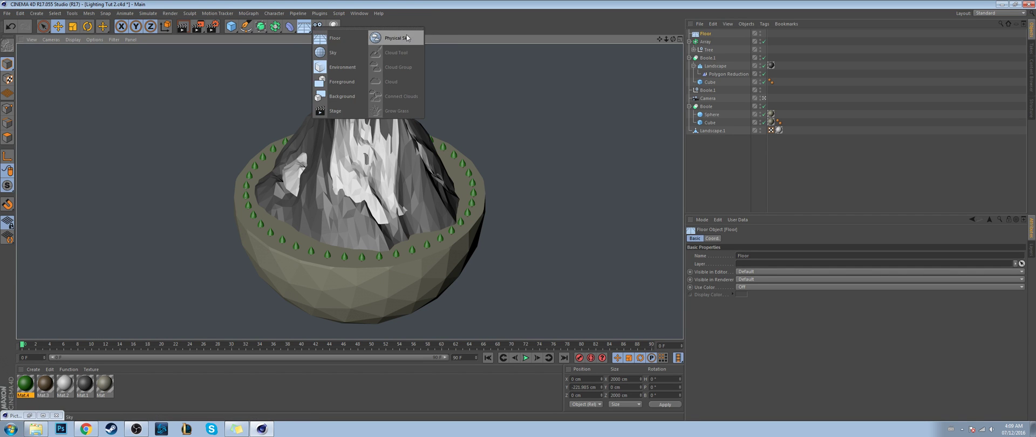
click(342, 96)
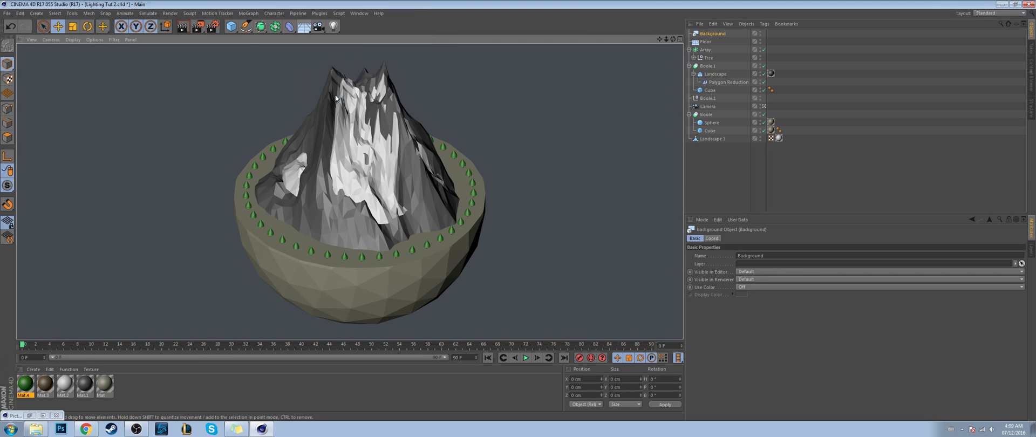
click(707, 41)
key(Delete)
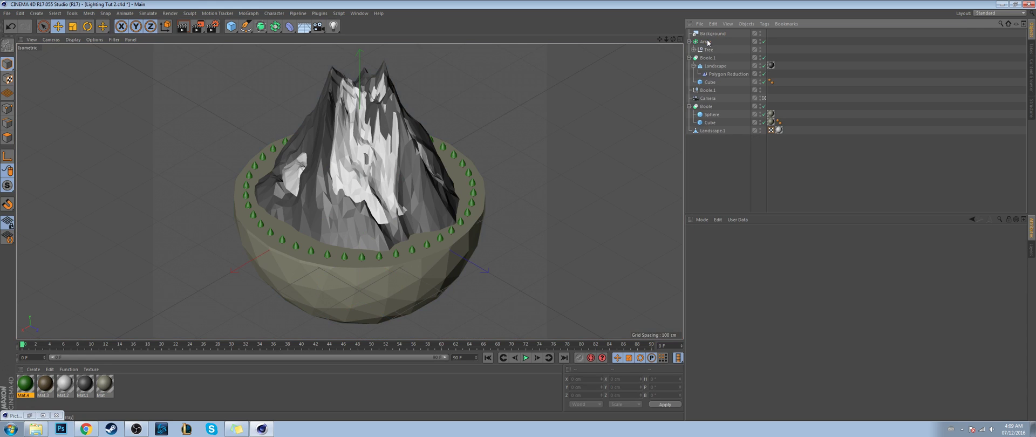
Step: Create a cyan material with hue 183° and saturation 54%, apply it to the Background object and render the view
click(709, 36)
double_click(194, 380)
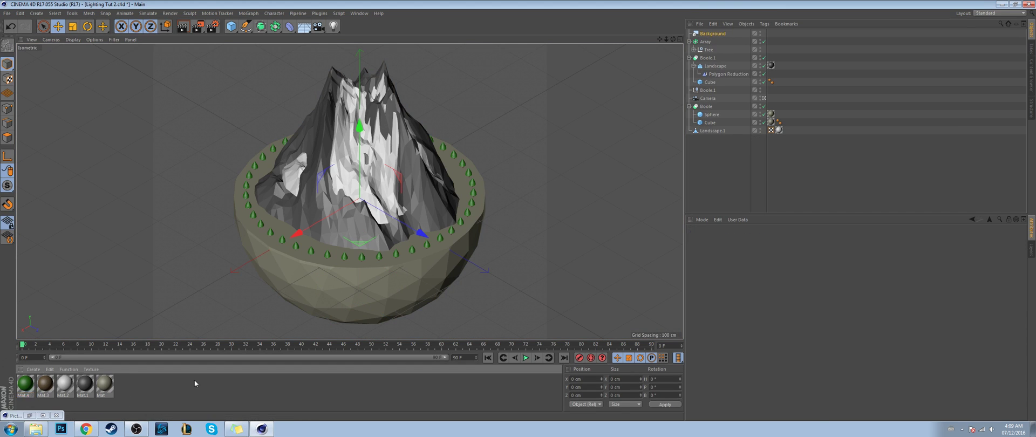
double_click(23, 387)
click(137, 140)
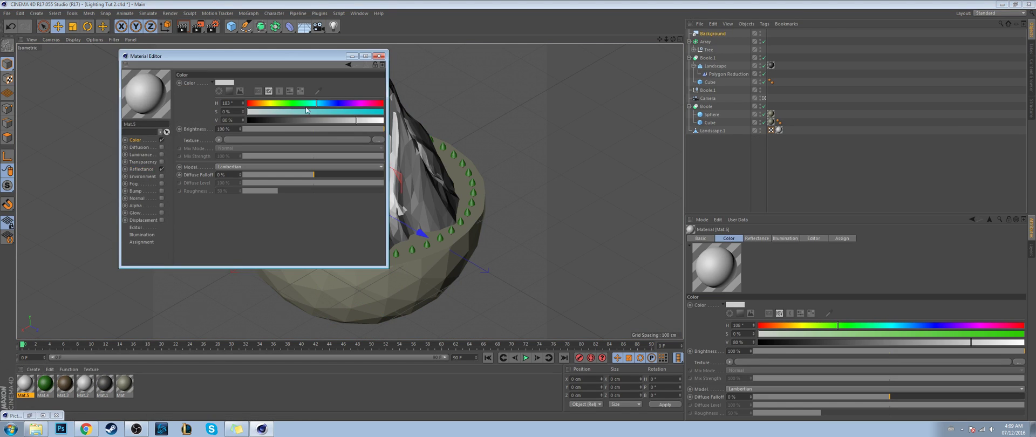
click(317, 103)
click(321, 113)
click(380, 56)
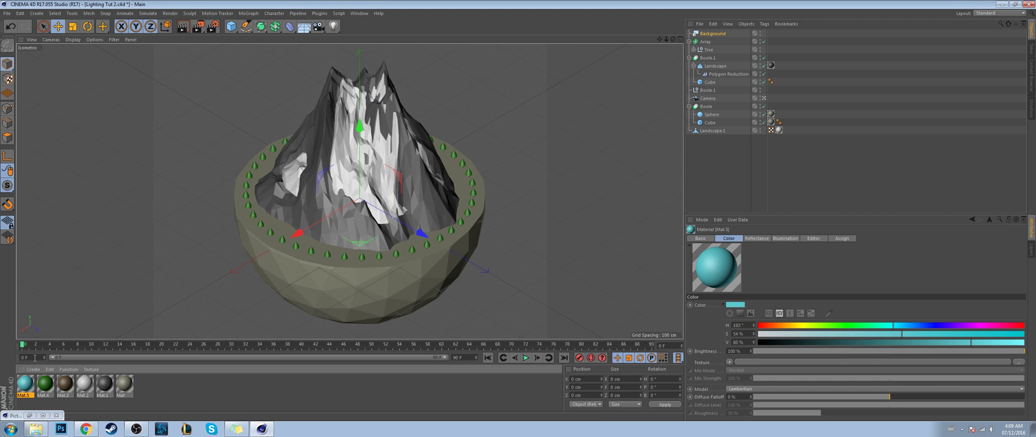
drag(25, 384, 710, 39)
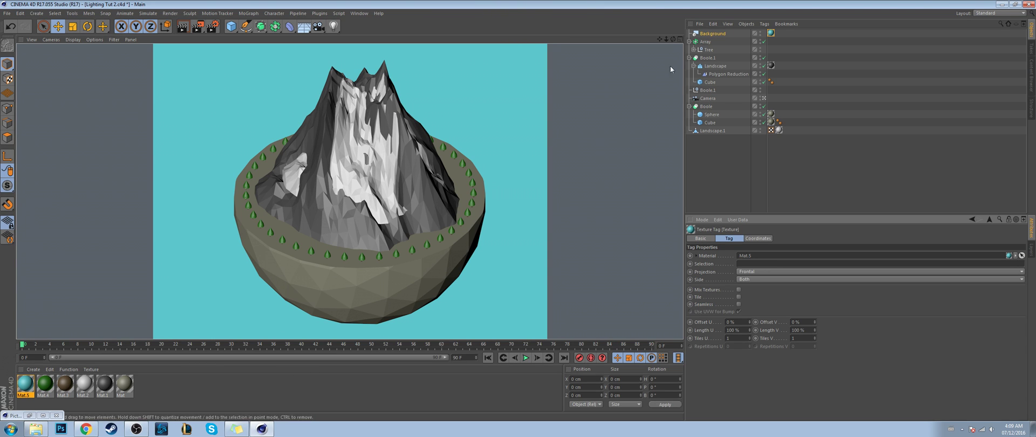
Step: Set the render output size to 2560 x 1080 pixels and render the mountain bowl from farther away
click(212, 26)
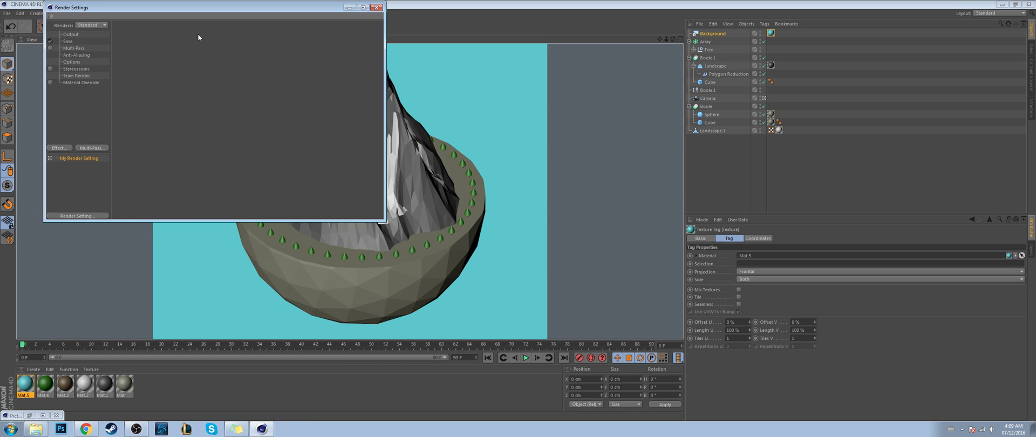
click(66, 34)
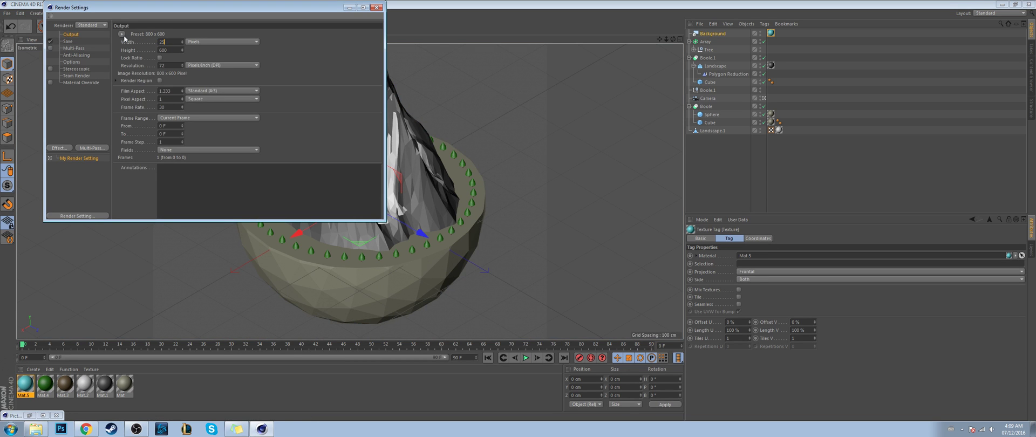
key(Tab)
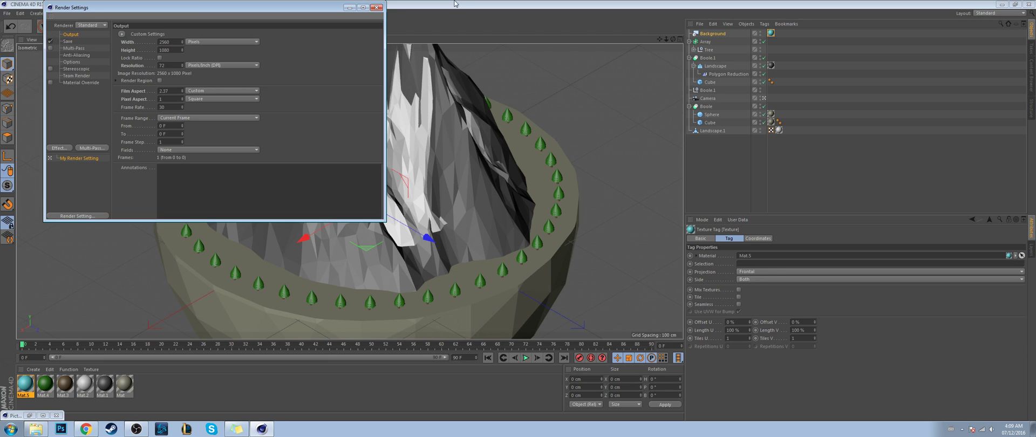
click(376, 7)
mouse_move(666, 40)
mouse_down()
mouse_move(656, 42)
mouse_move(665, 42)
mouse_up()
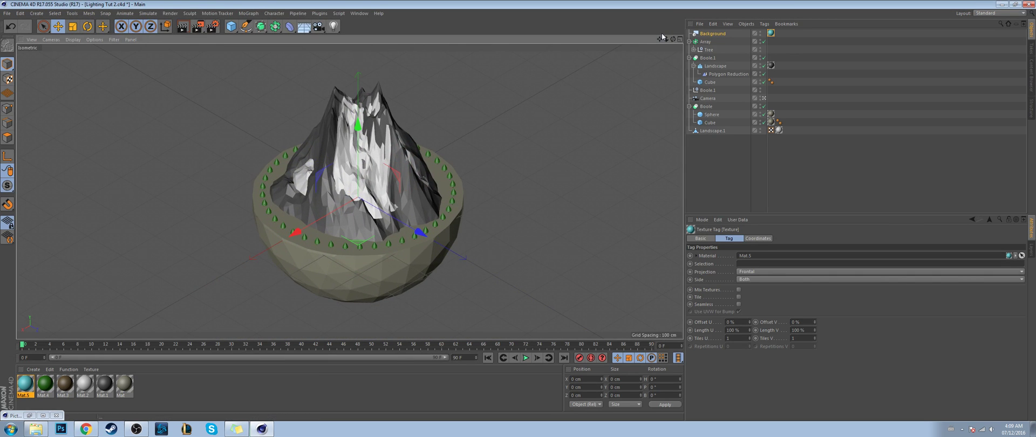
key(ctrl+r)
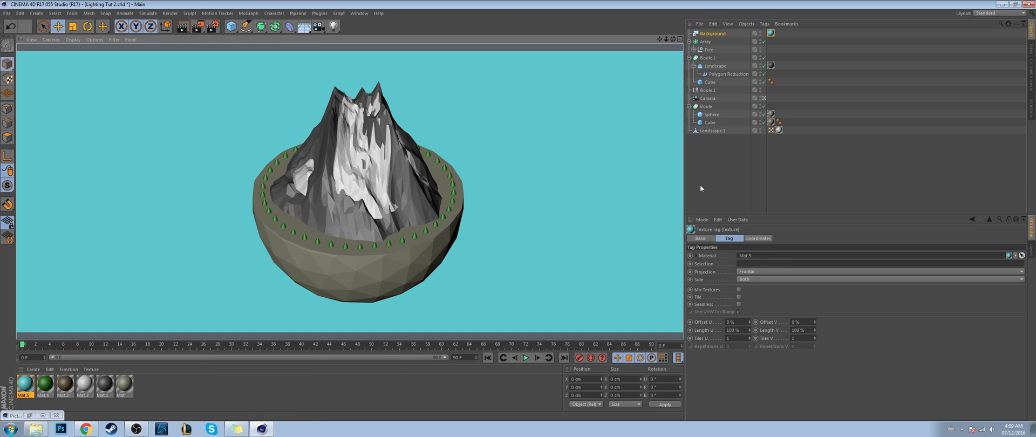
Step: Add a Physical Sky object to the scene and browse its sky presets without loading one
click(775, 179)
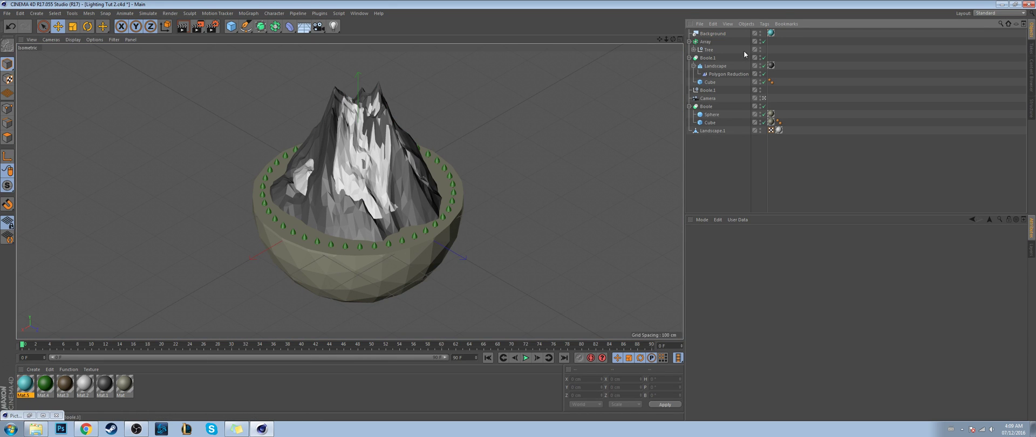
click(716, 34)
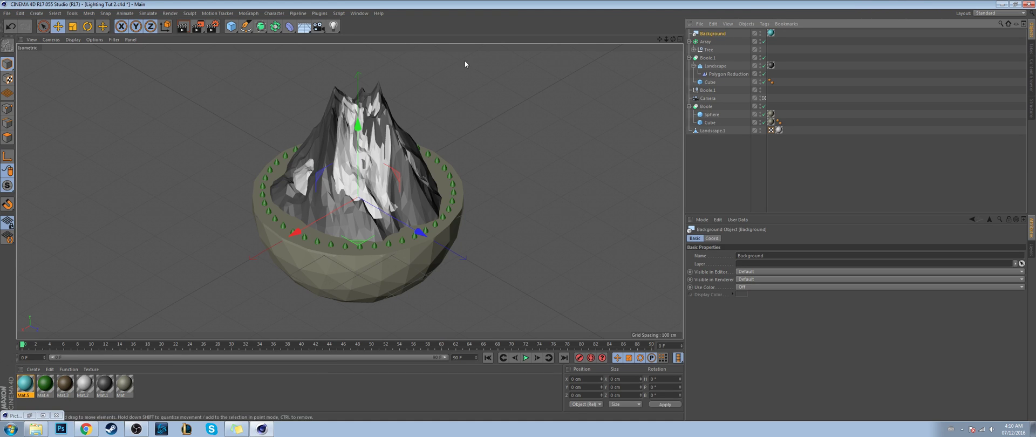
click(309, 32)
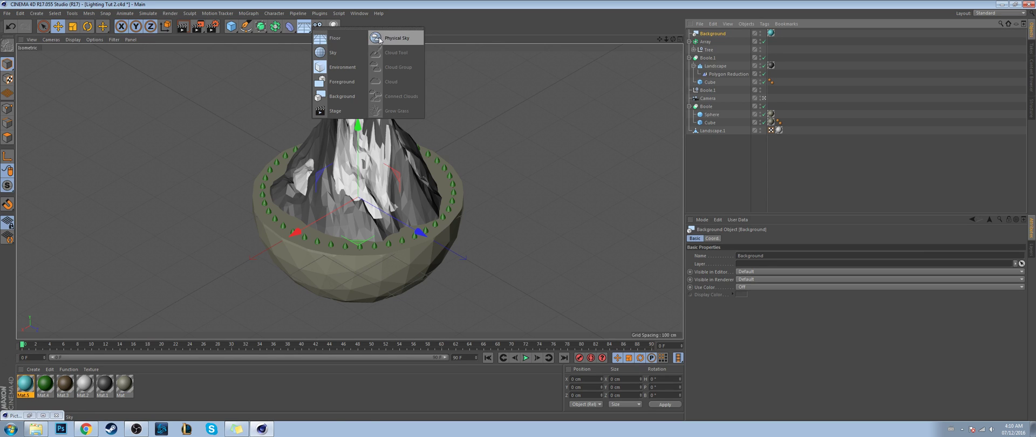
click(380, 37)
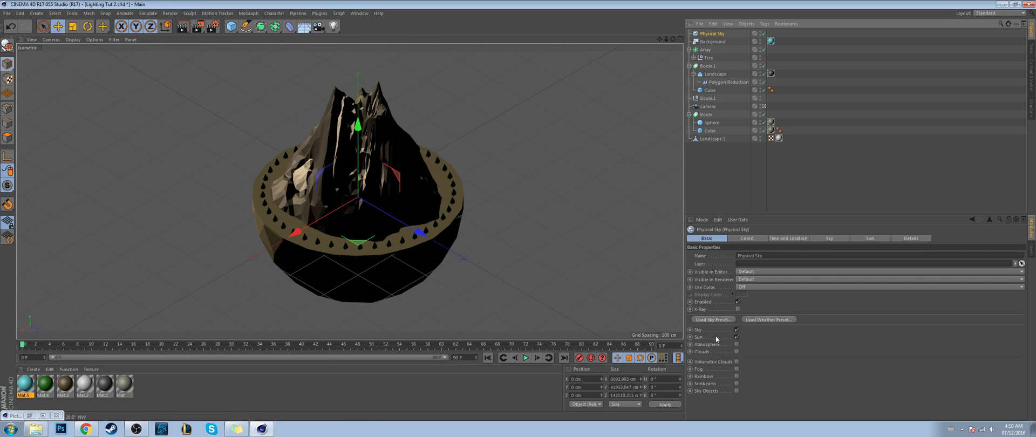
click(710, 319)
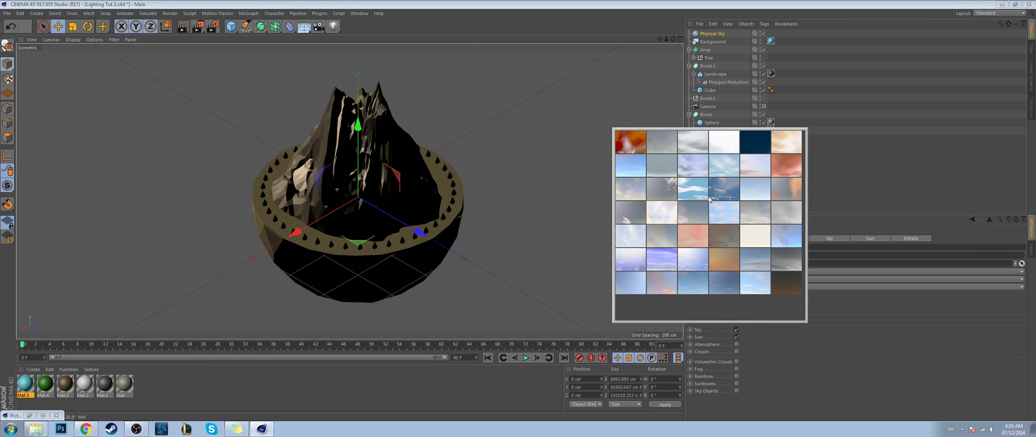
click(836, 180)
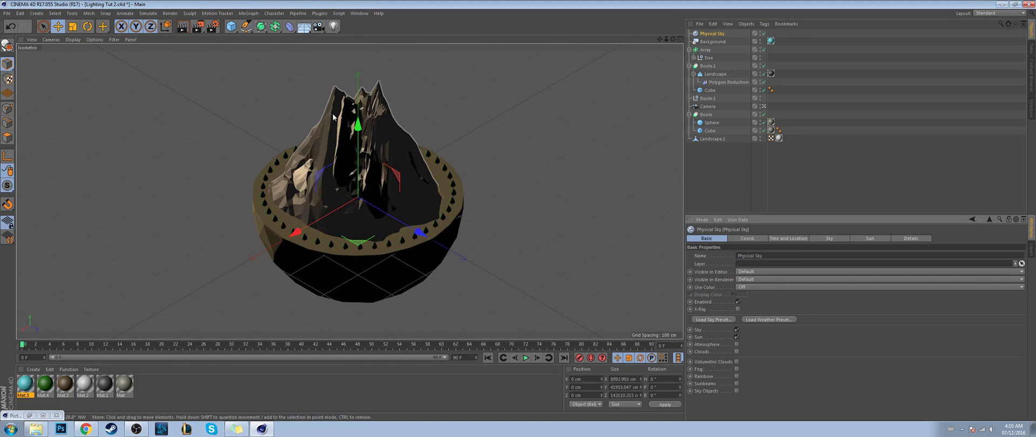
key(r)
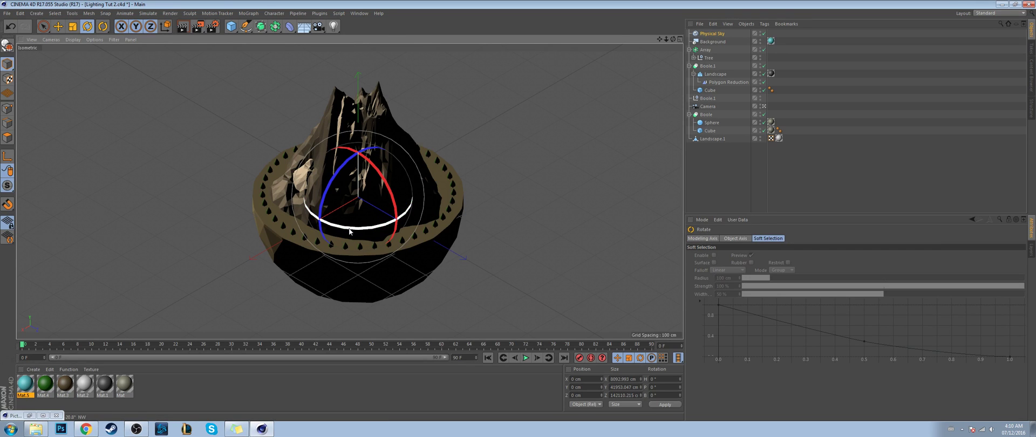
click(714, 43)
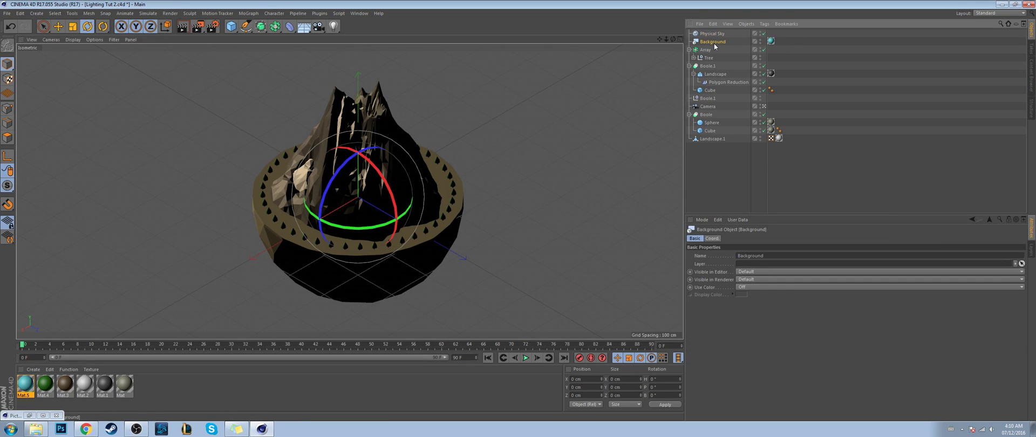
key(e)
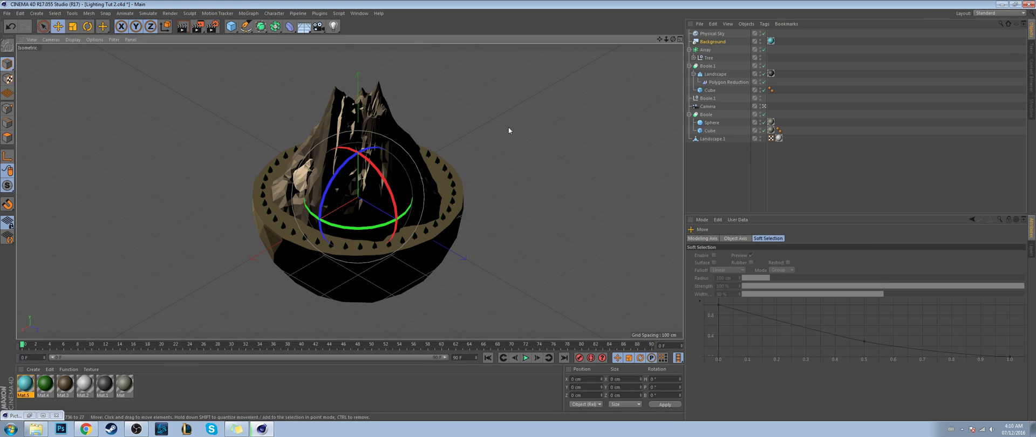
Step: Try Physical Sky times of about 08:19 and shortly before 8:00, rendering the view at each
click(713, 34)
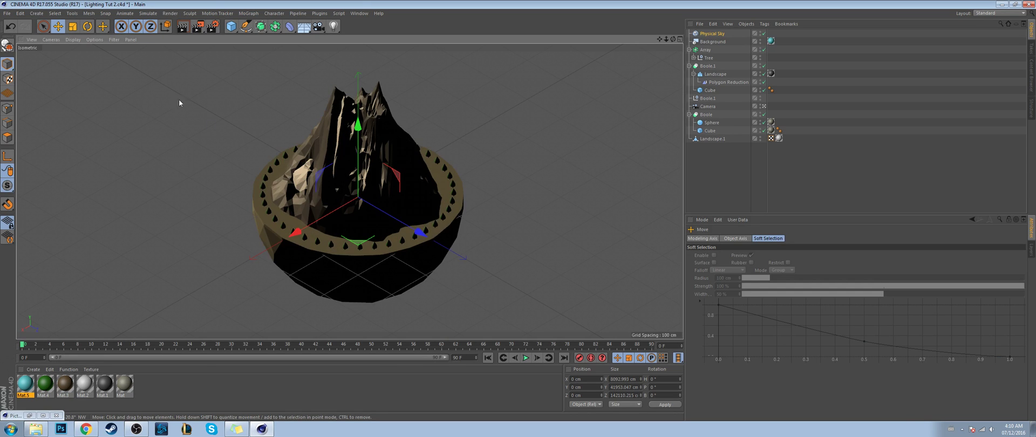
click(711, 34)
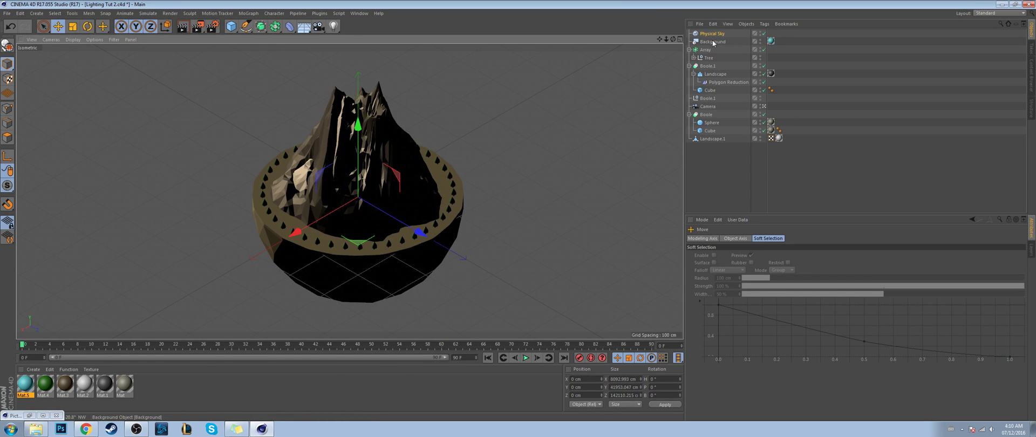
click(800, 239)
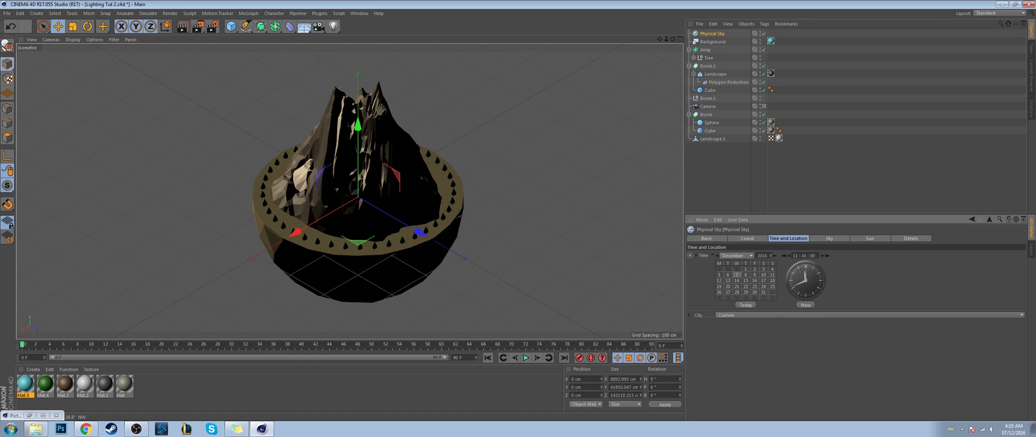
mouse_move(802, 273)
mouse_down()
mouse_move(795, 265)
mouse_move(815, 281)
mouse_up()
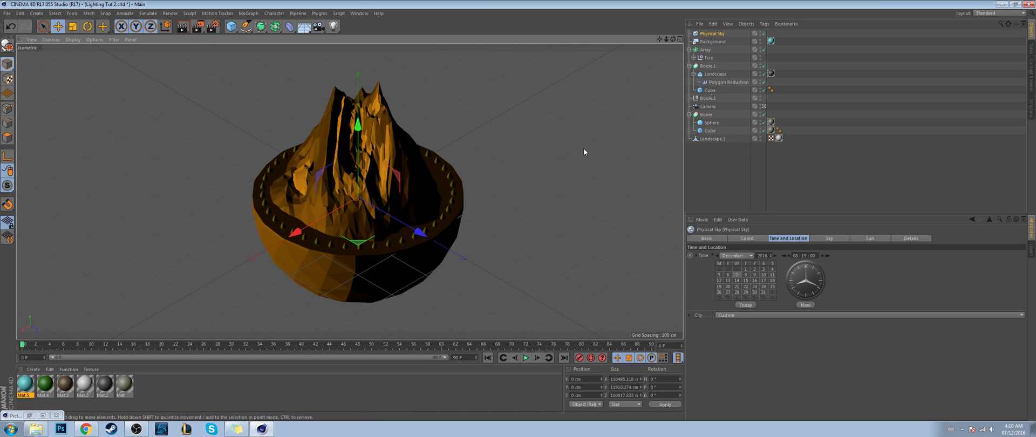
key(ctrl+r)
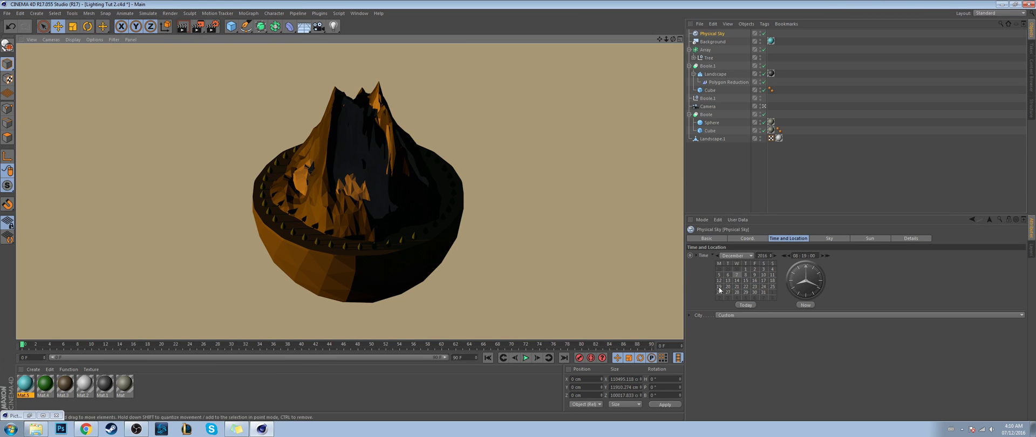
drag(803, 280, 786, 263)
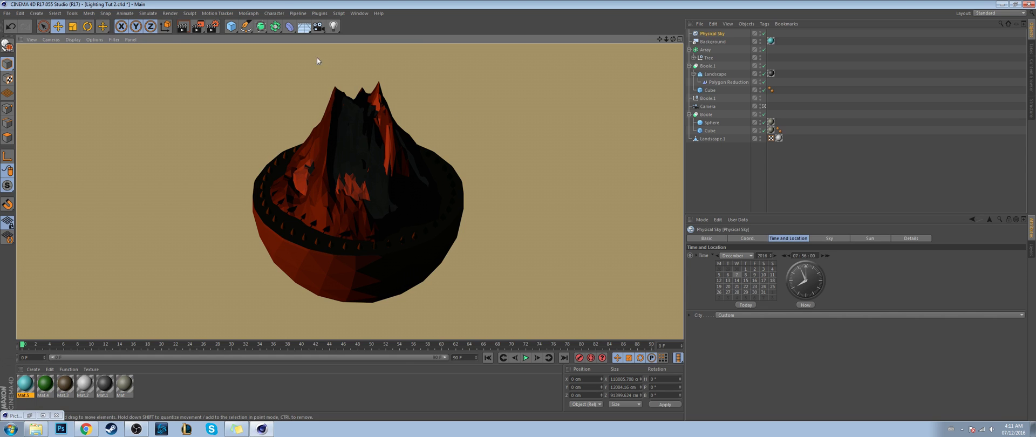
Step: Set the Physical Sky's time to about 11:52
mouse_move(818, 264)
mouse_down()
mouse_move(792, 272)
mouse_move(806, 269)
mouse_up()
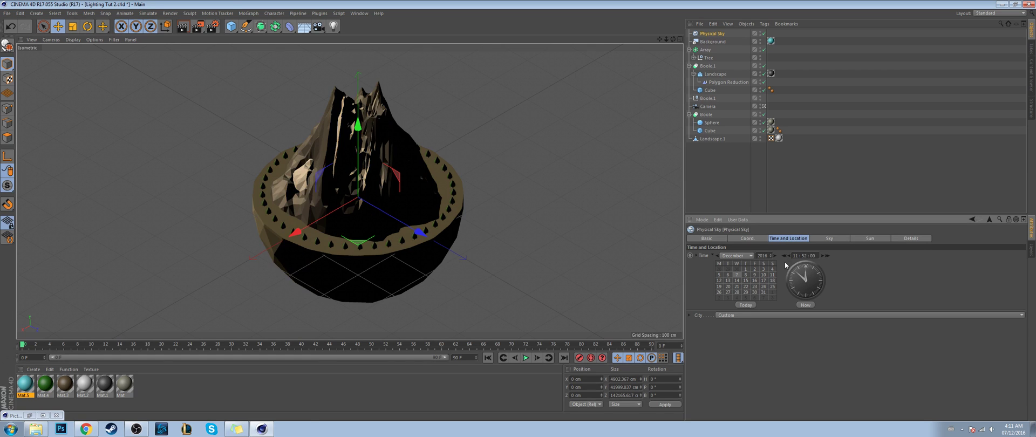
key(r)
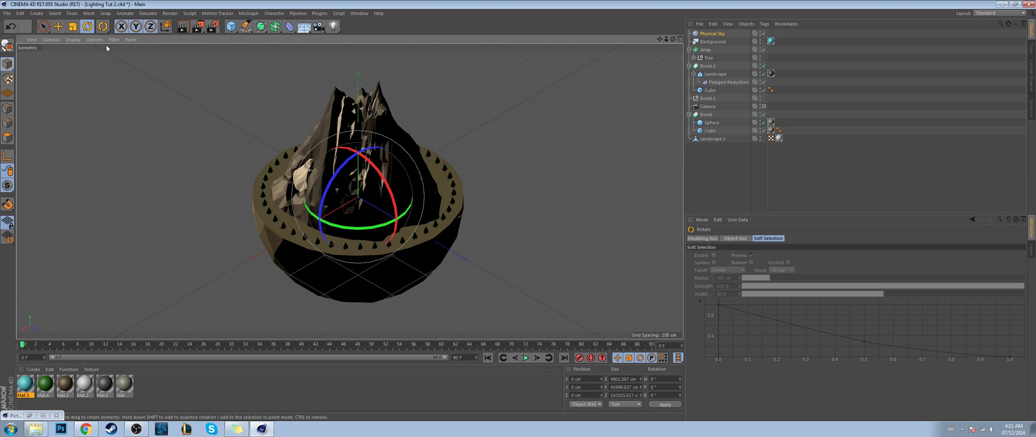
Step: Rotate the Physical Sky to a heading of about 147° and render the view
drag(356, 229, 391, 173)
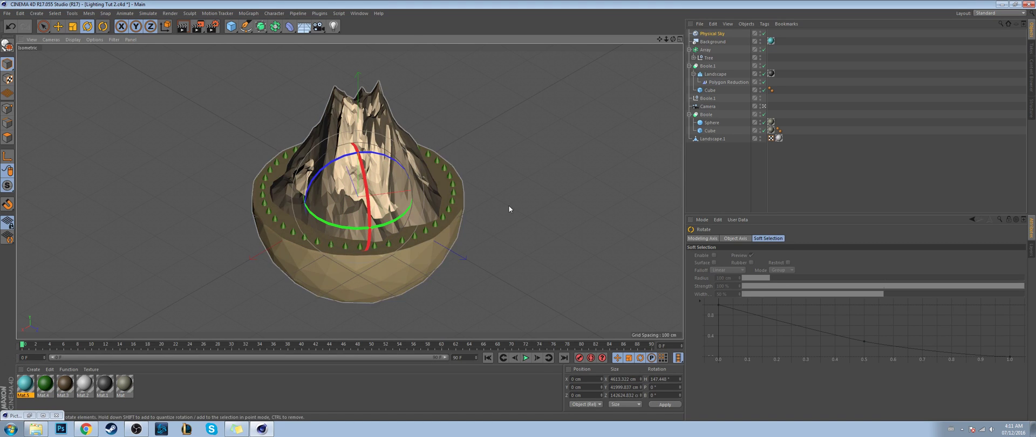
key(ctrl+r)
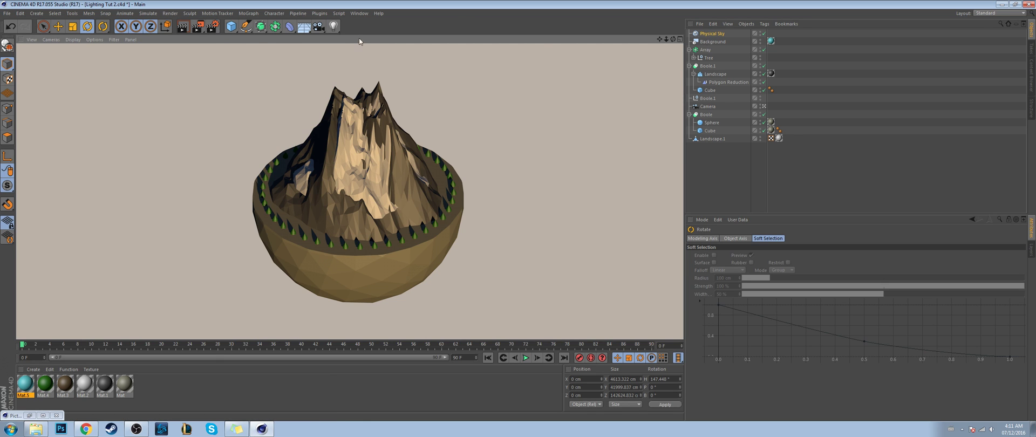
click(307, 27)
click(349, 53)
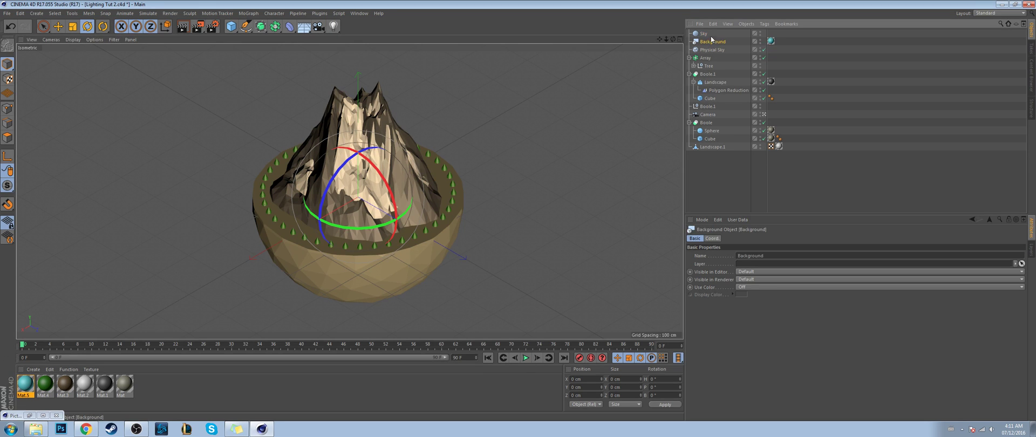
key(Delete)
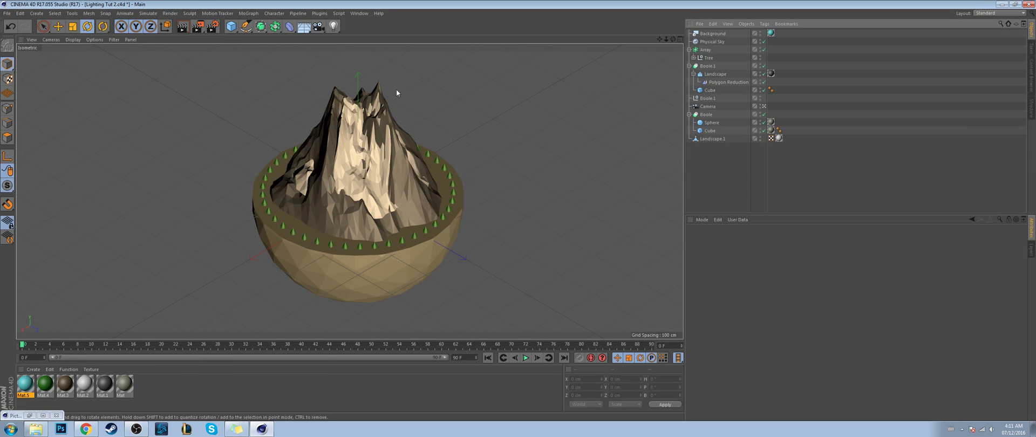
Step: Render the view again and delete the Background object from the scene
click(183, 28)
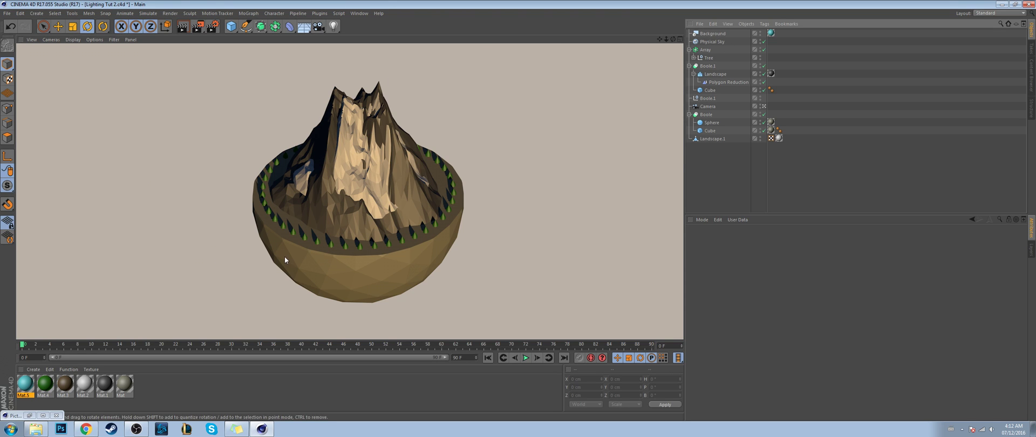
click(711, 34)
key(Delete)
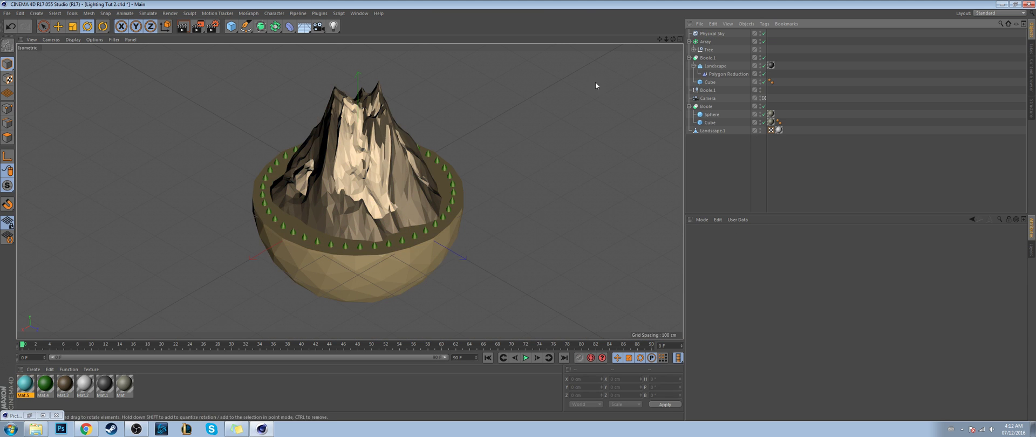
Step: Add a Floor object and lower it along the Y axis beneath the mountain bowl
drag(298, 26, 324, 36)
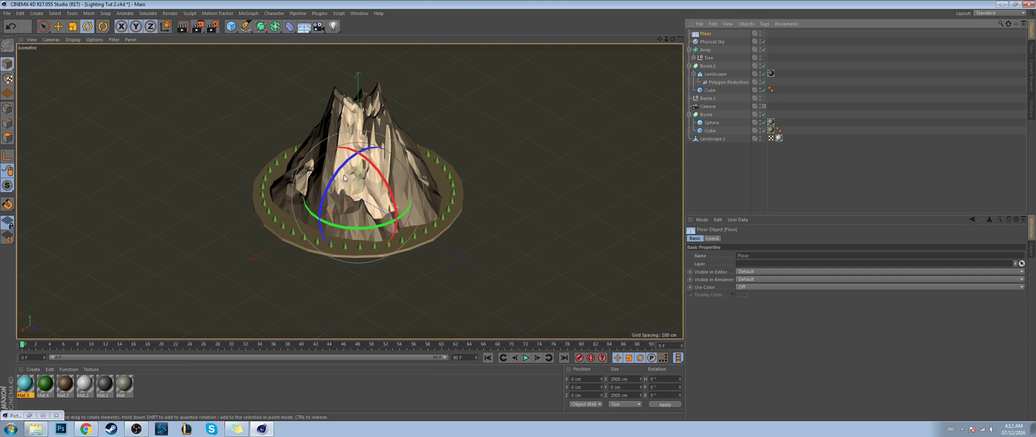
key(e)
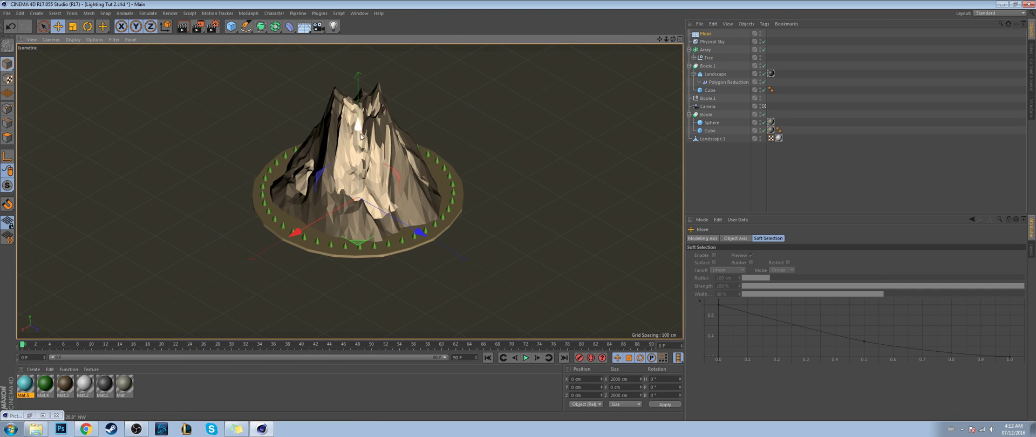
drag(359, 137, 364, 217)
Step: Apply the teal material to the Floor and render the view
drag(23, 381, 707, 34)
click(725, 173)
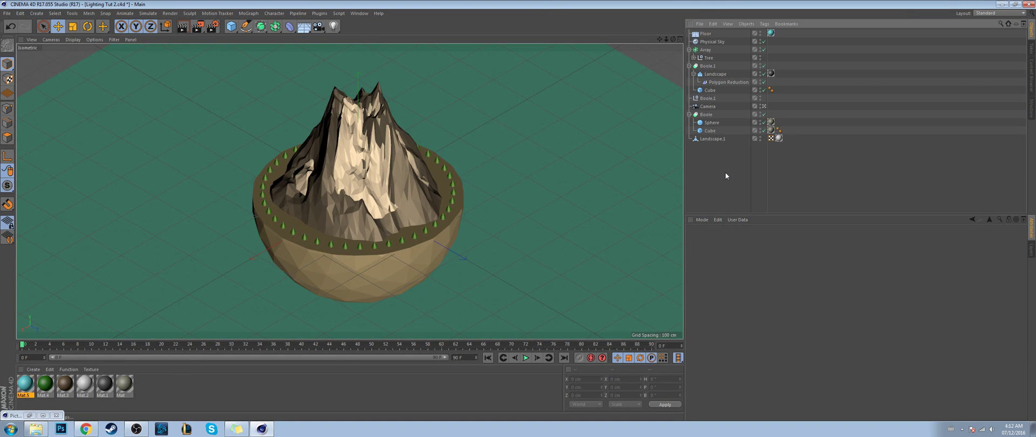
key(ctrl+r)
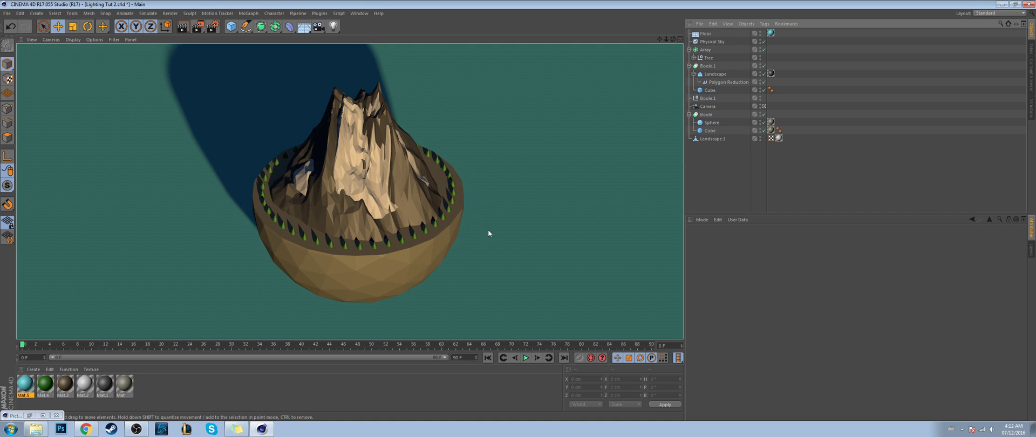
Step: Add a Beckmann reflection layer to the teal floor material's Reflectance channel
double_click(25, 384)
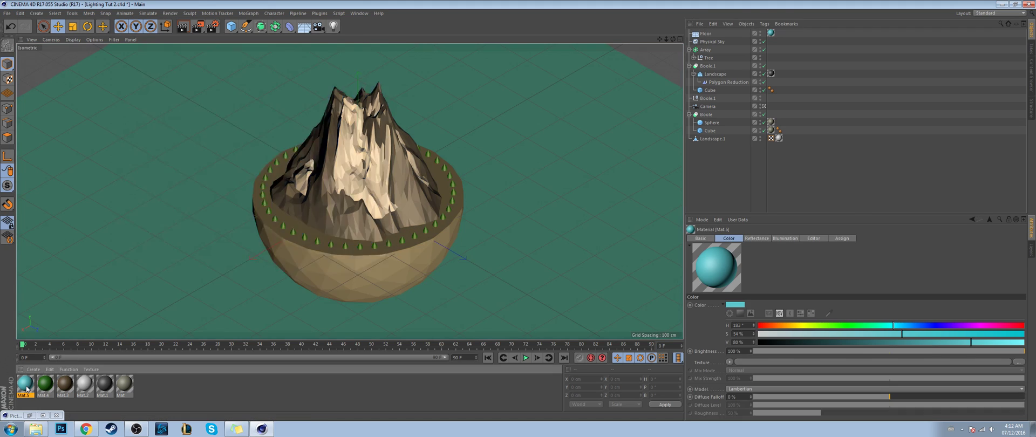
click(150, 169)
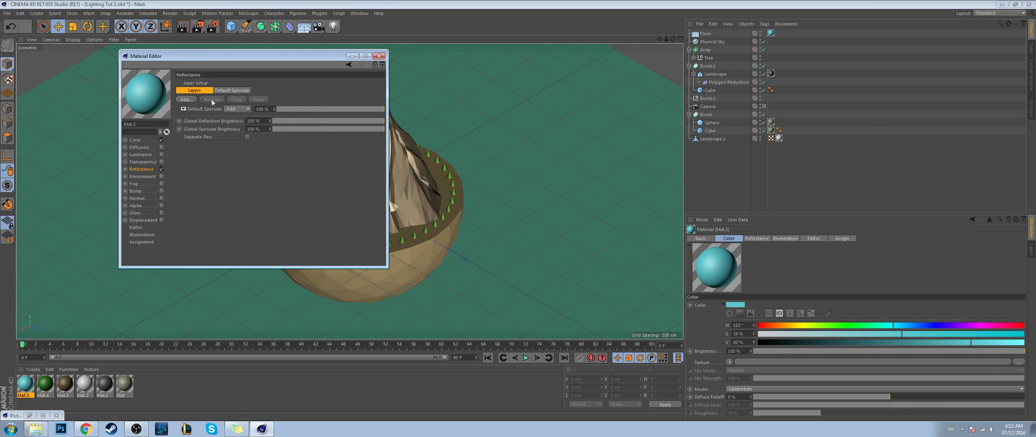
click(212, 100)
click(216, 107)
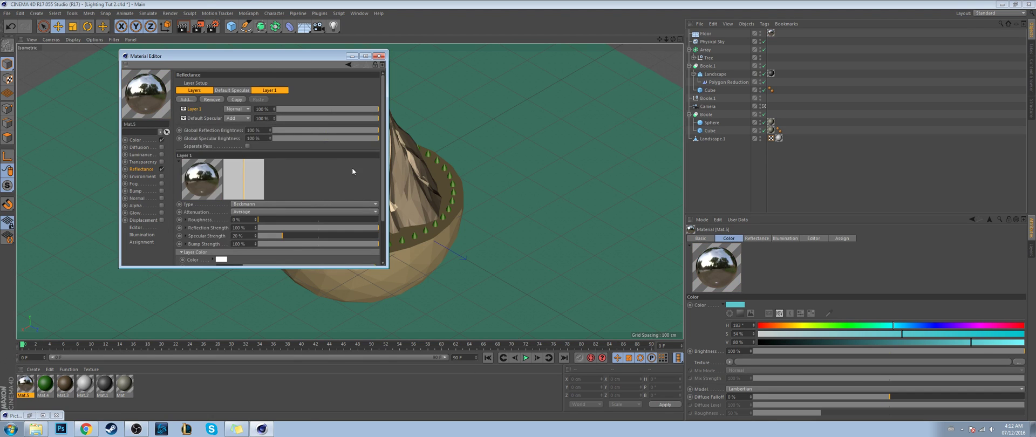
Step: Set the reflection layer's Fresnel to Dielectric with an IOR of about 3.2 and render the reflective floor
scroll(230, 232, down, 3)
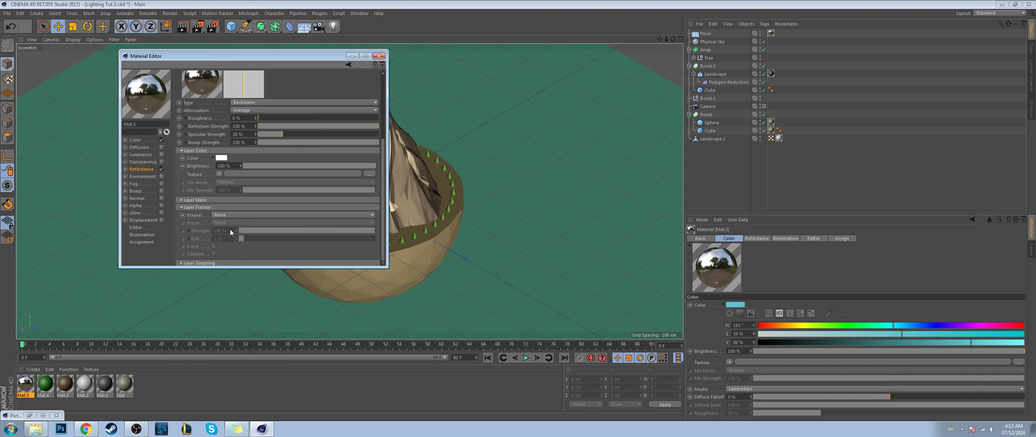
click(228, 215)
click(229, 232)
drag(242, 238, 273, 238)
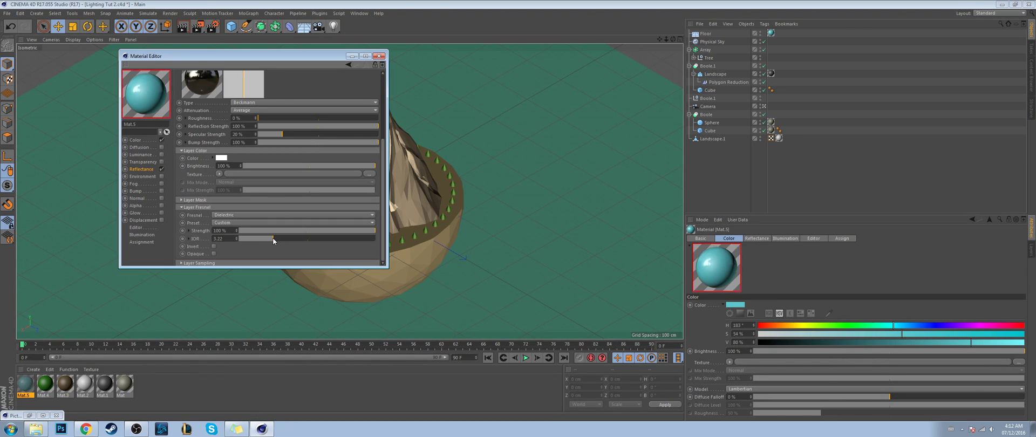
click(381, 56)
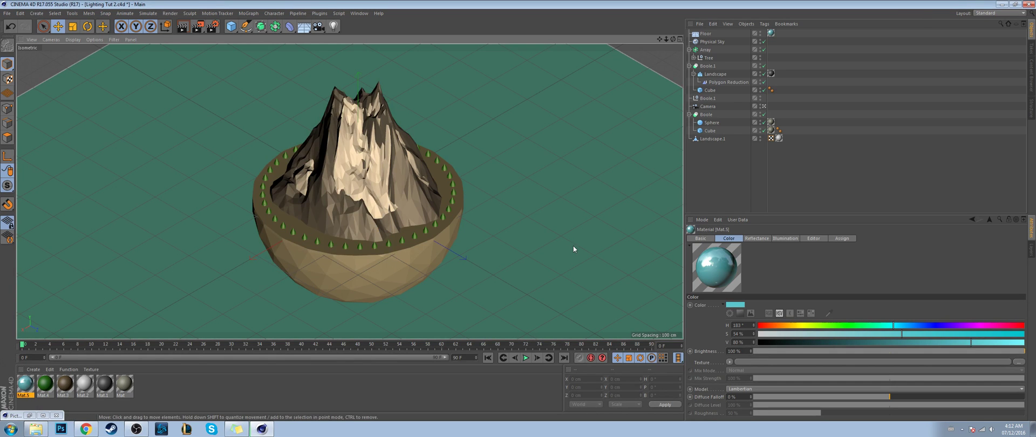
key(ctrl+r)
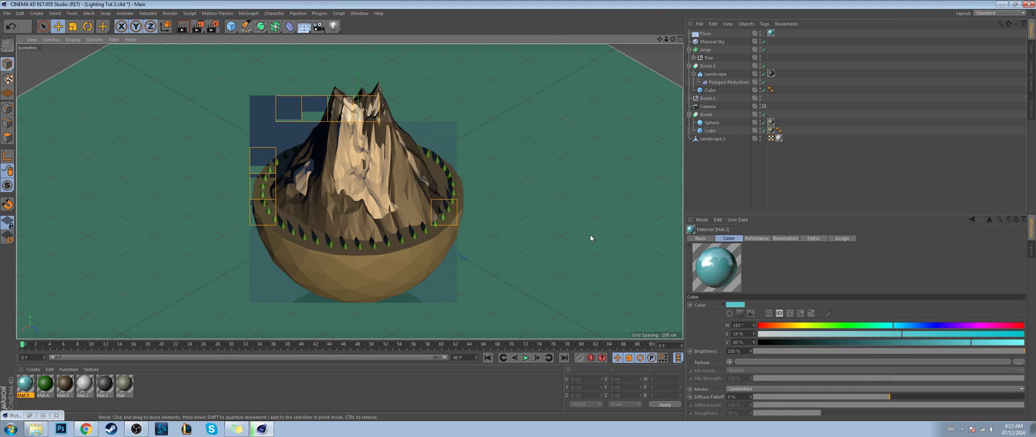
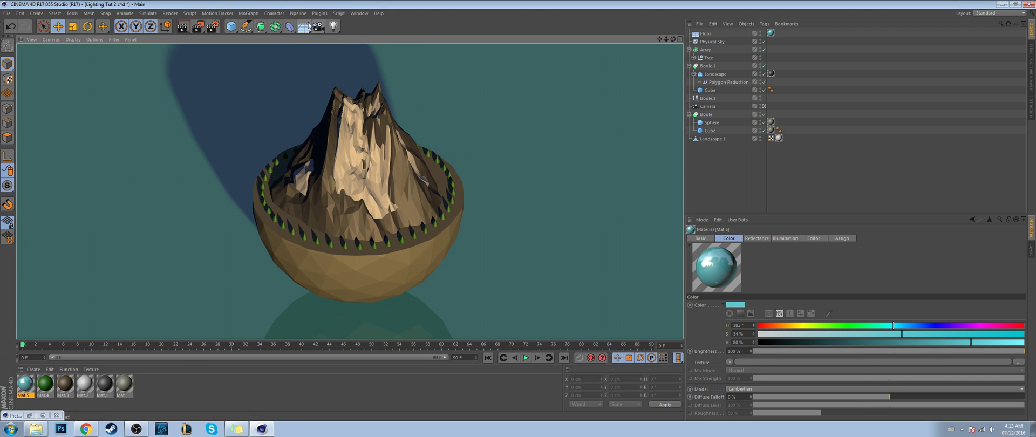
Step: Add a Sky object to the mountain scene
click(304, 26)
click(331, 53)
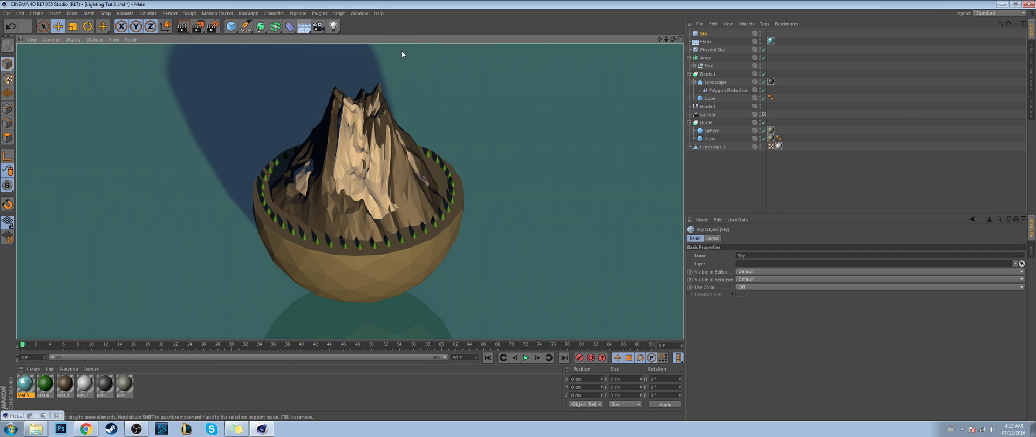
click(277, 399)
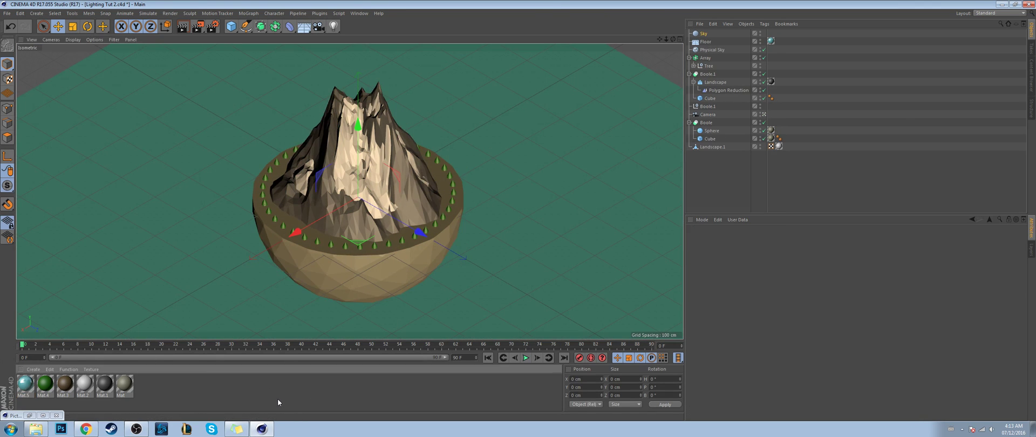
Step: Copy the HDRI-textured material Mat.2 from the Untitled 2 project and return to Lighting Tut 2.c4d
click(360, 13)
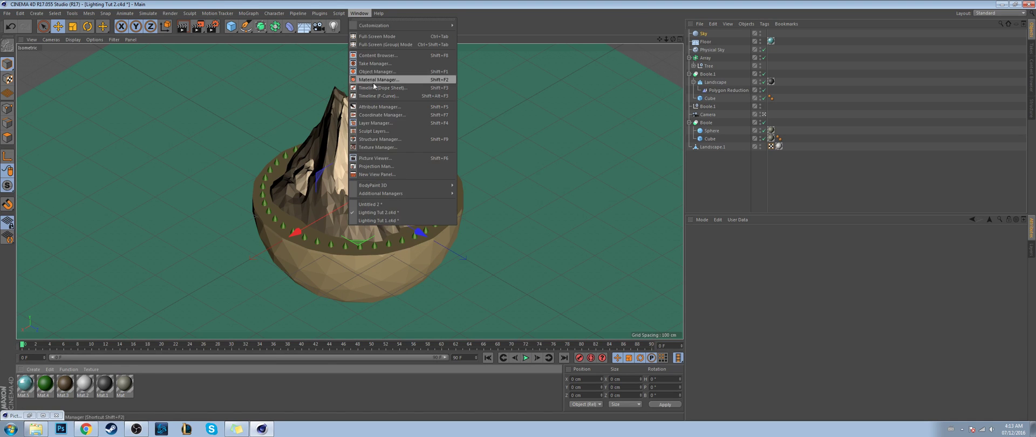
click(380, 204)
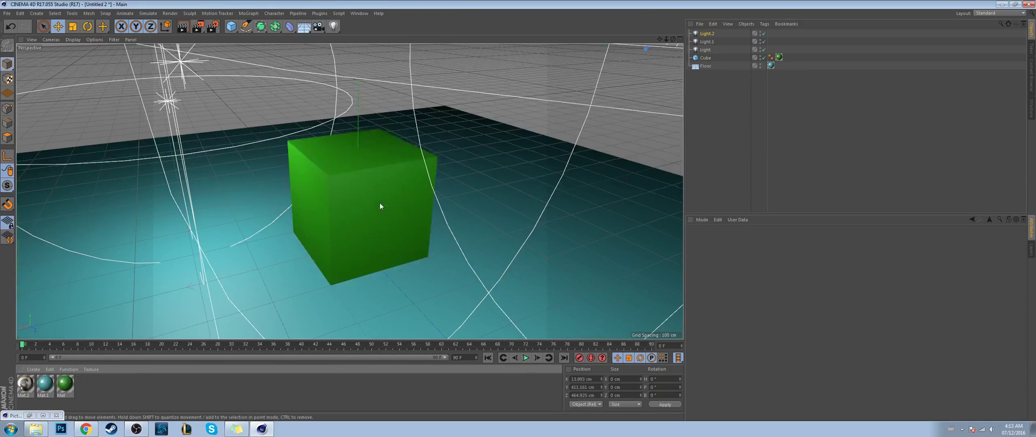
click(24, 385)
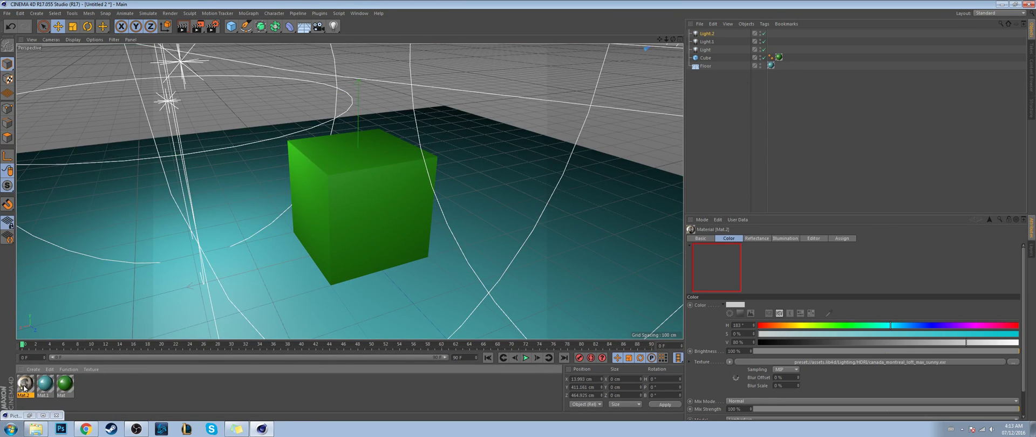
click(360, 13)
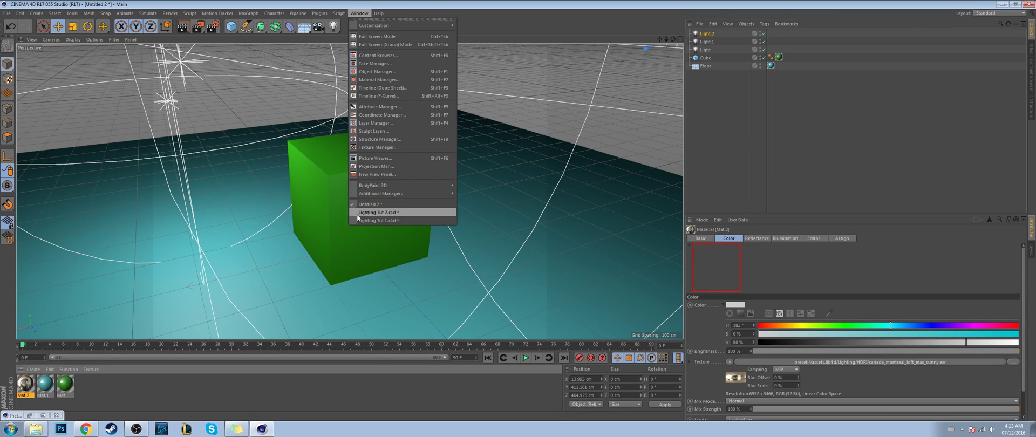
click(377, 213)
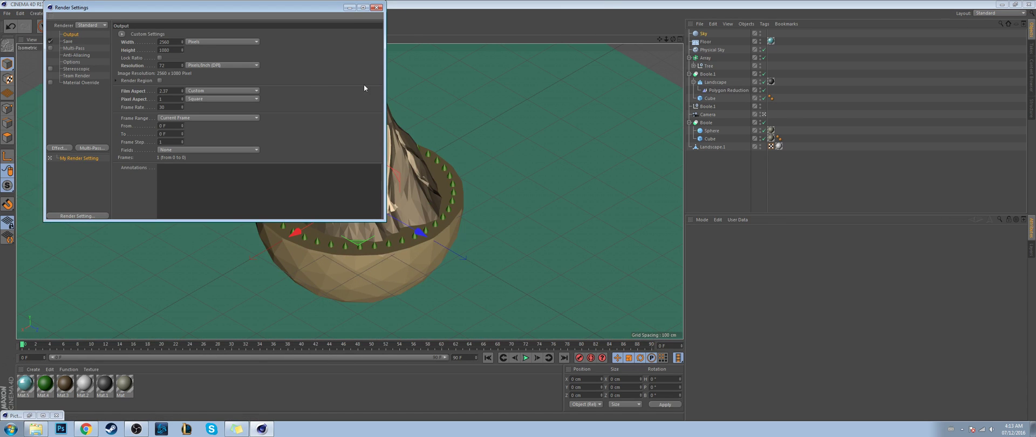
click(376, 6)
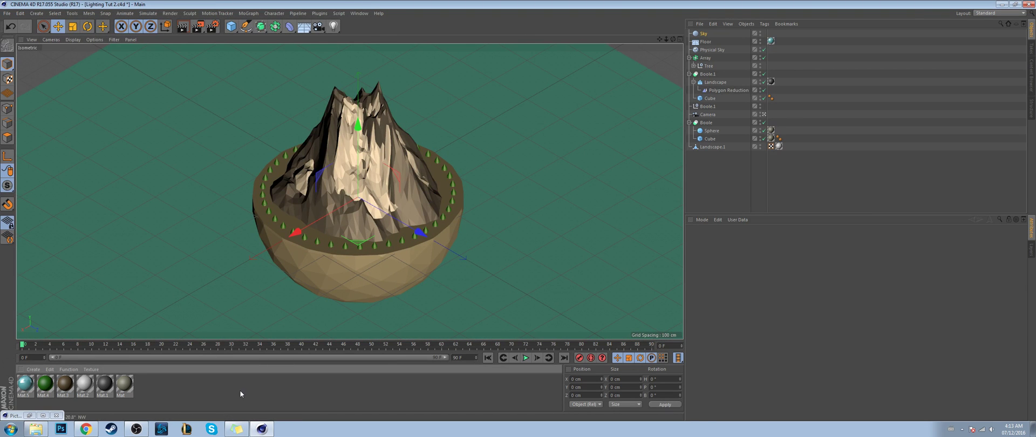
Step: Apply the pasted HDRI material to the Sky object and render the view with the Physical Sky disabled
key(ctrl+v)
drag(34, 388, 712, 34)
click(727, 204)
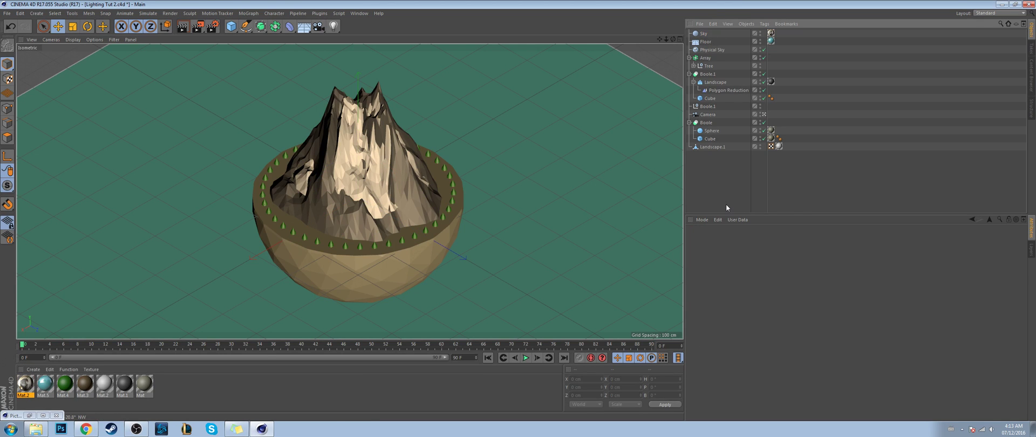
click(763, 49)
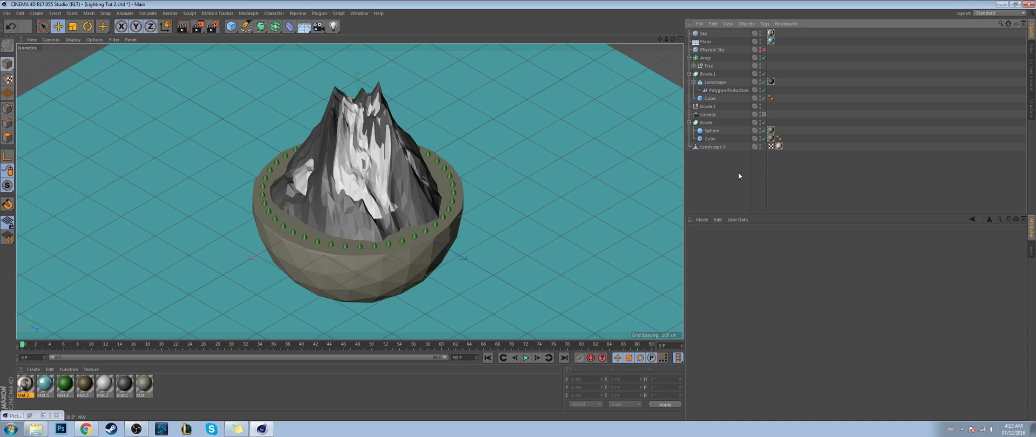
key(ctrl+r)
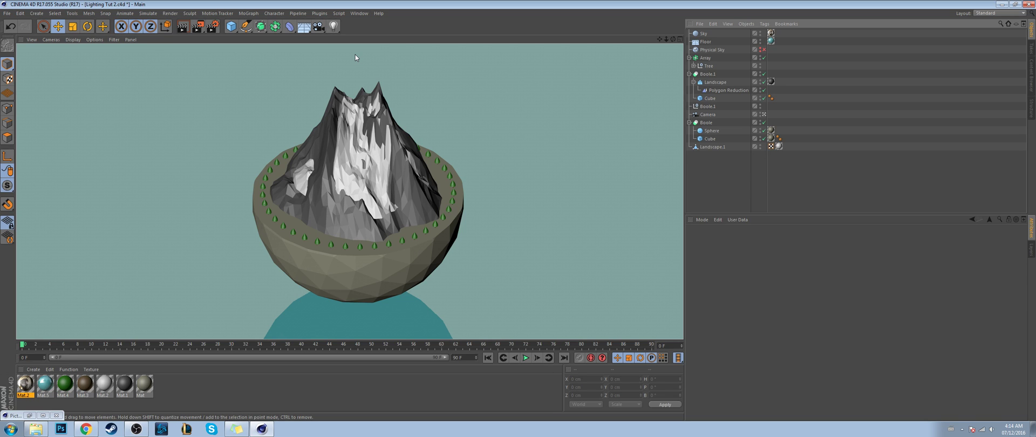
Step: Create a new empty project
click(358, 13)
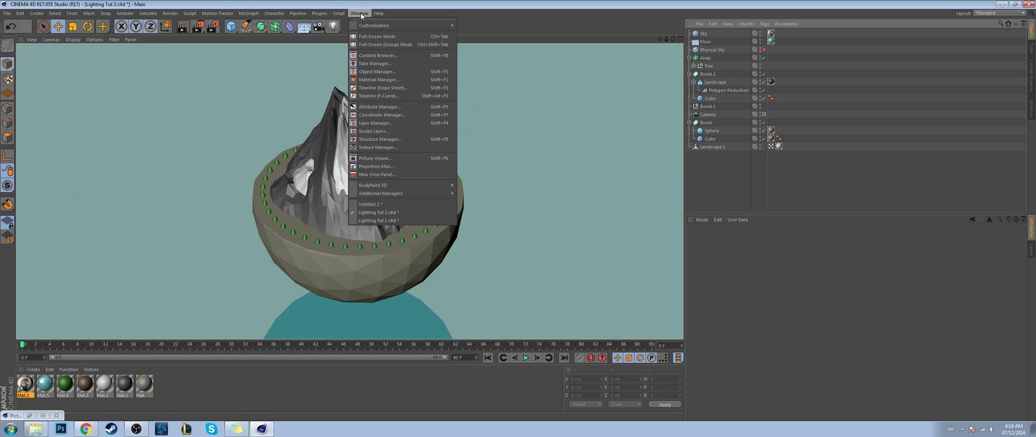
click(358, 13)
key(ctrl+n)
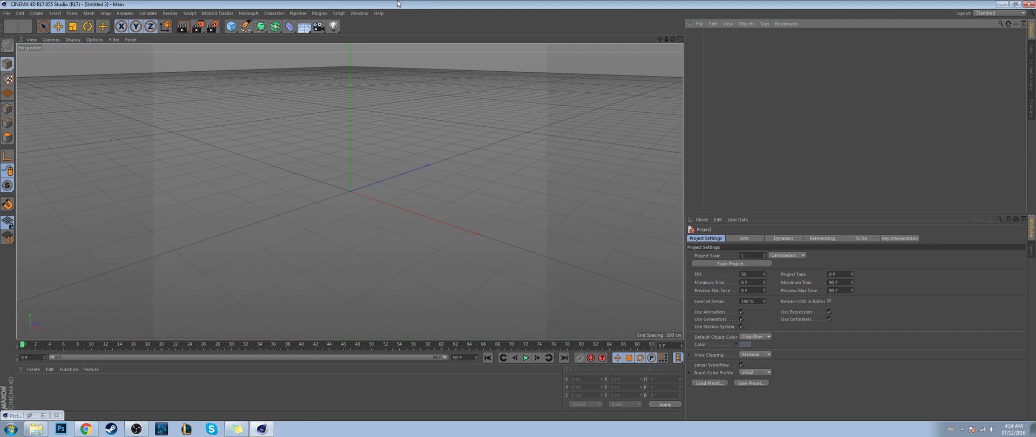
click(303, 26)
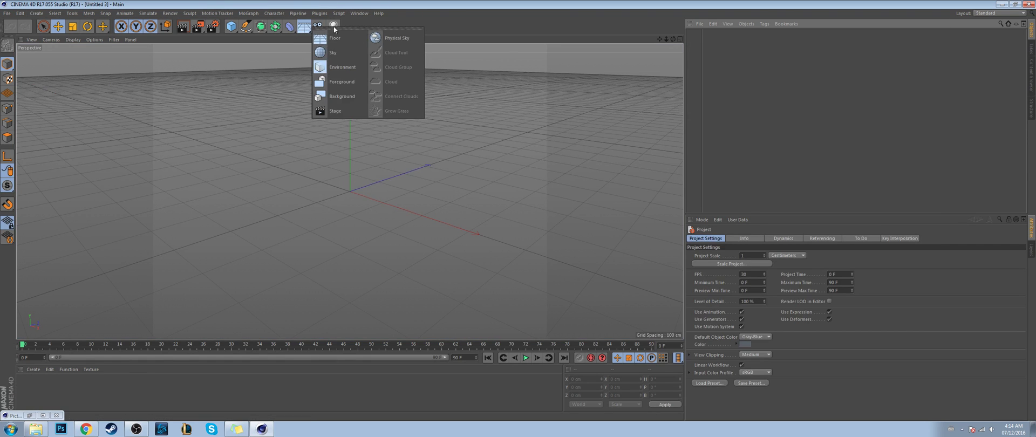
click(510, 4)
Step: Add a 200 cm cube raised to about 111.5 cm on Y, and create a new material
click(231, 25)
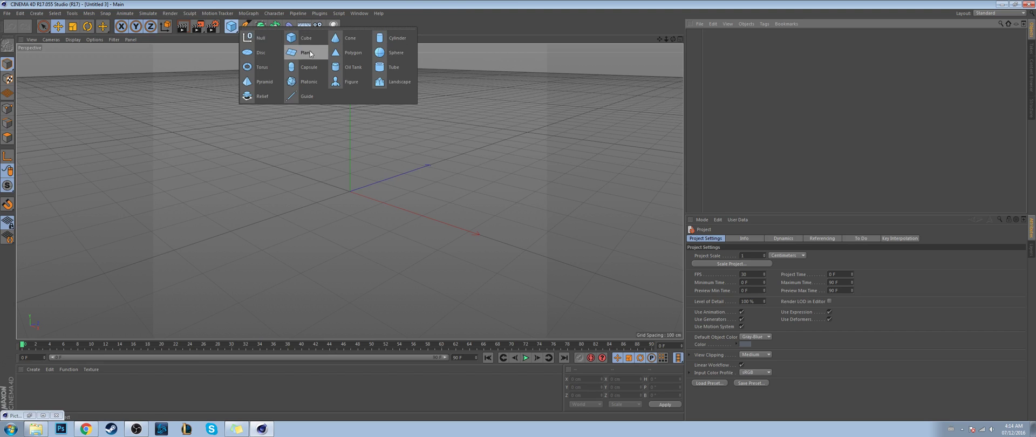
click(319, 40)
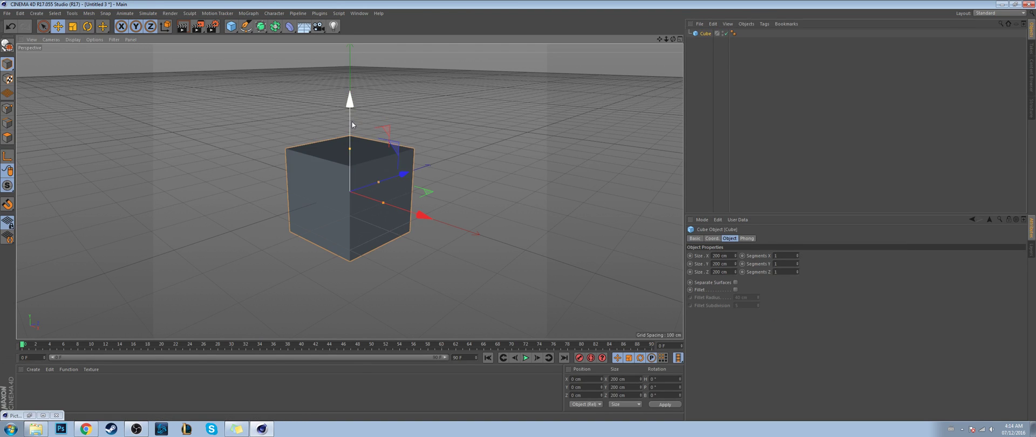
drag(354, 122, 354, 71)
double_click(44, 393)
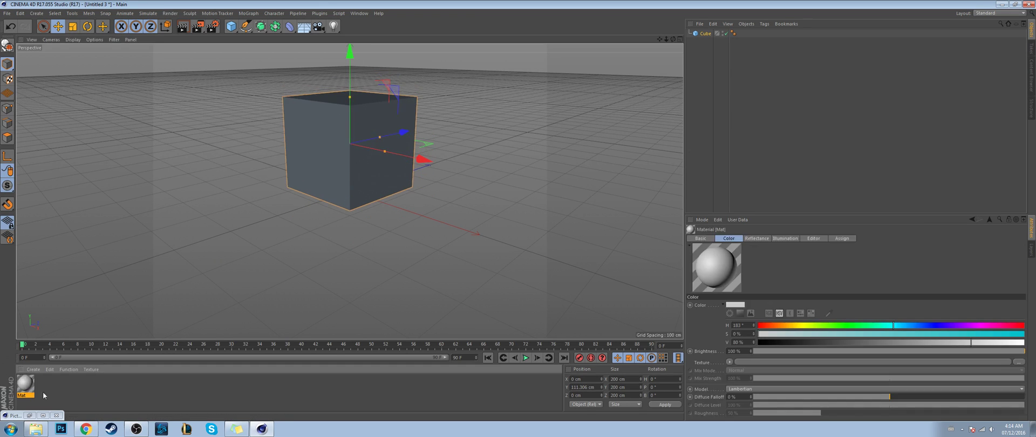
Step: Enable the Luminance channel on the new material and apply it to the cube
double_click(24, 385)
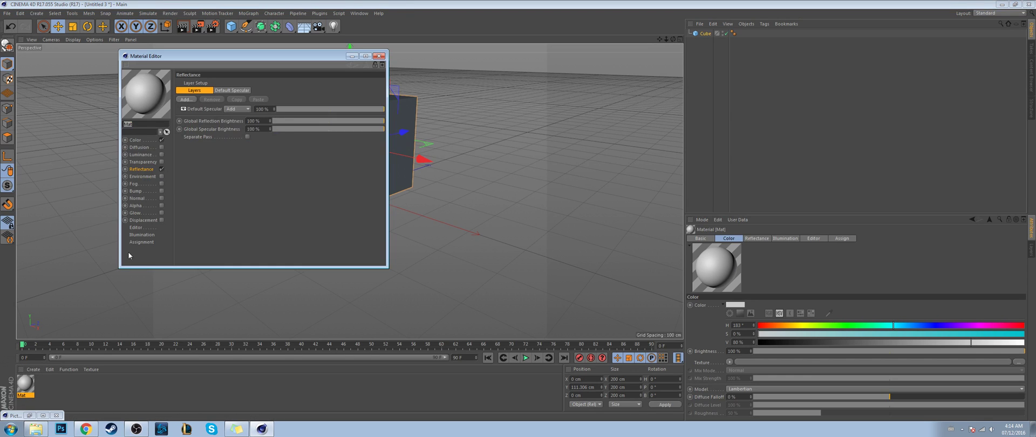
click(141, 154)
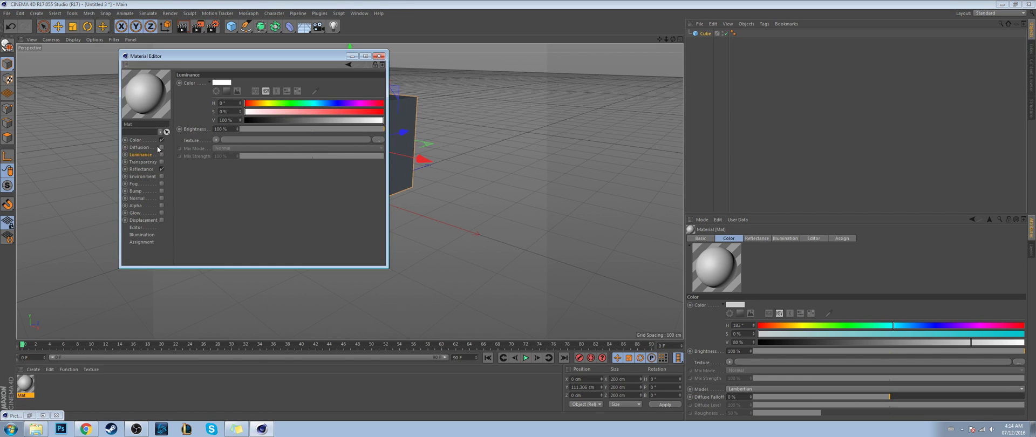
click(161, 154)
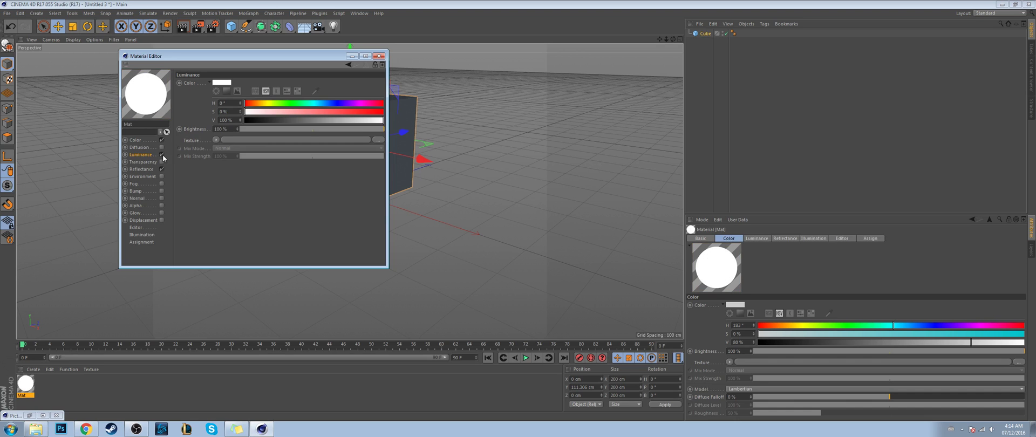
click(235, 199)
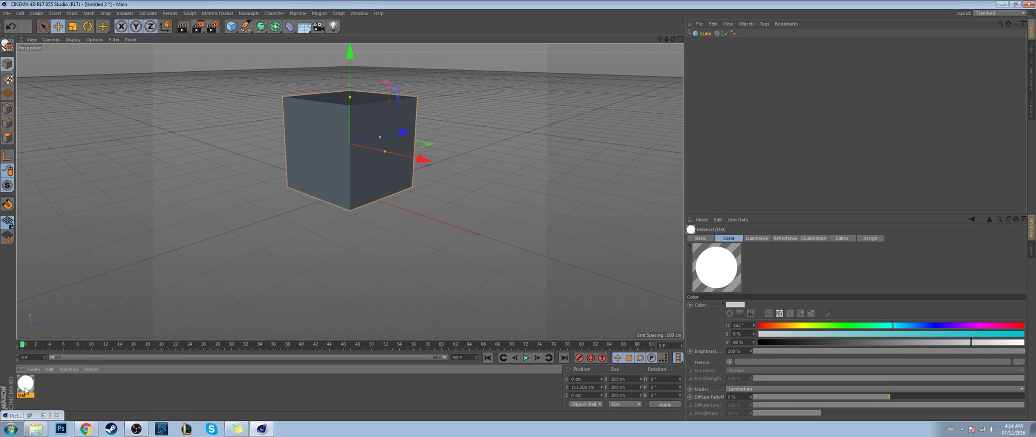
drag(25, 386, 351, 146)
Step: Add a Floor object beneath the luminous cube and render the view
drag(304, 26, 348, 39)
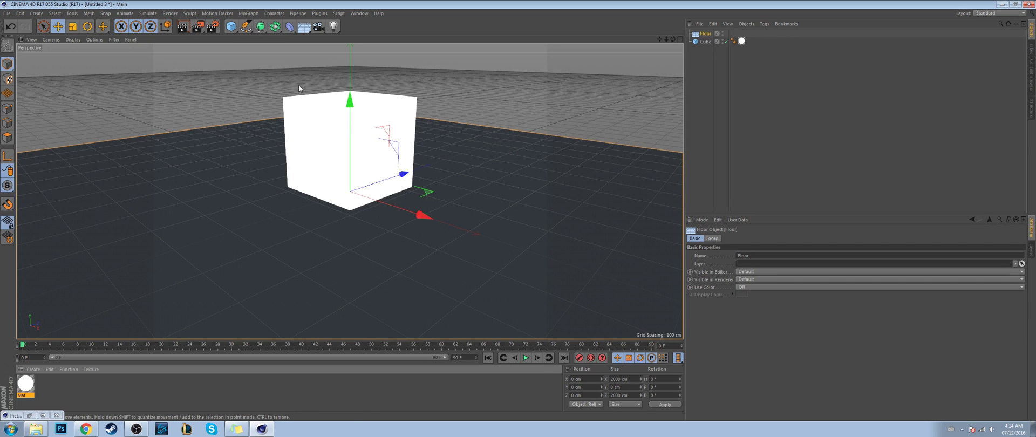
key(ctrl+r)
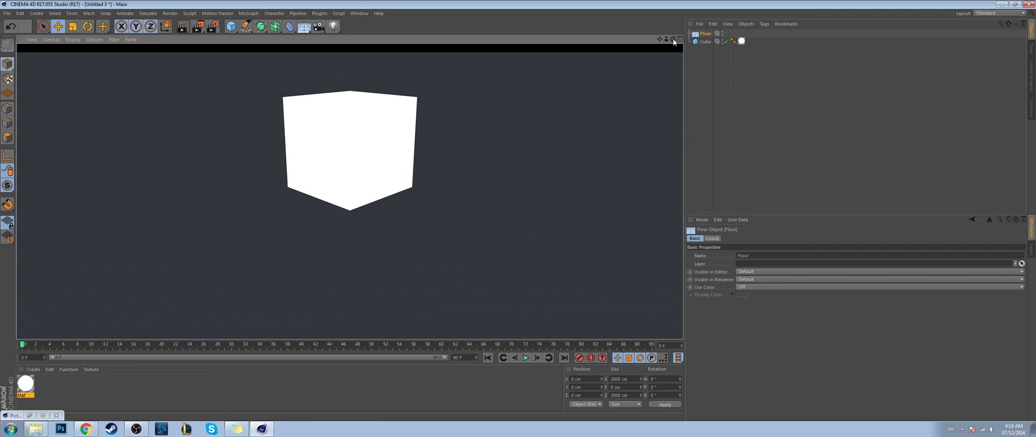
drag(673, 40, 664, 51)
Step: Create a second material and set its luminance color to H 187°, S 50%, V 74%
double_click(85, 392)
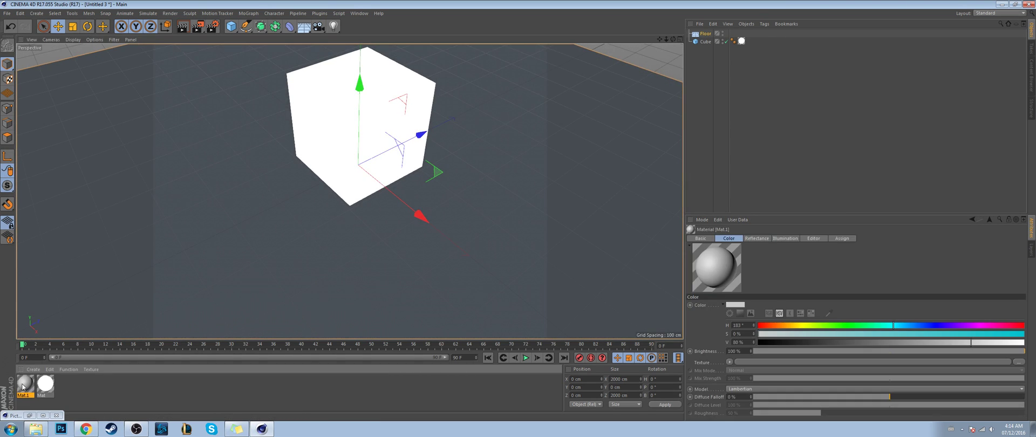
double_click(22, 385)
click(317, 103)
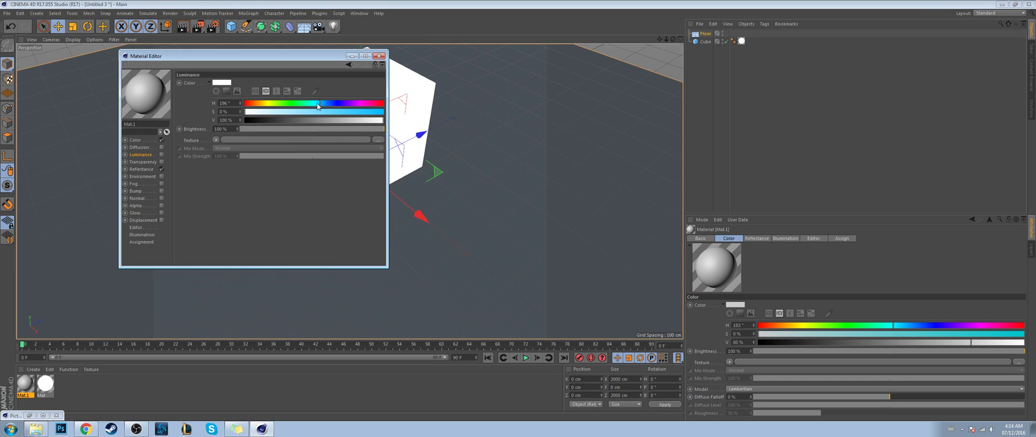
click(316, 112)
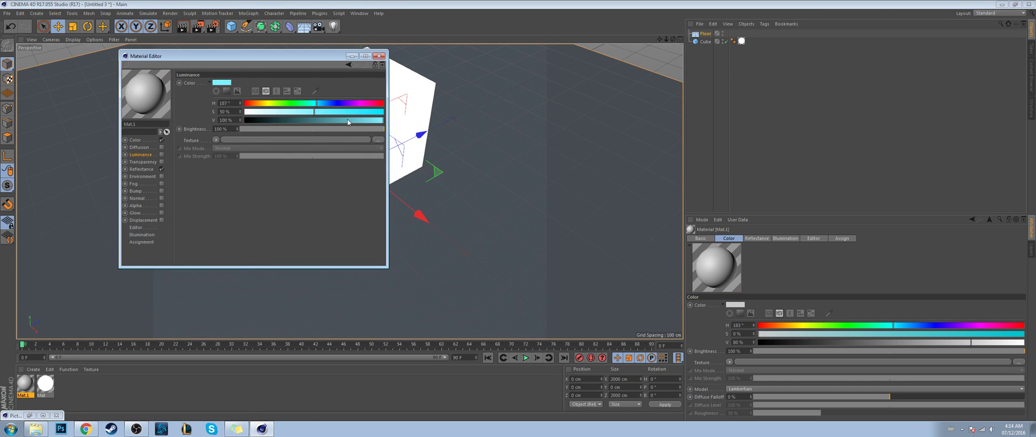
click(348, 119)
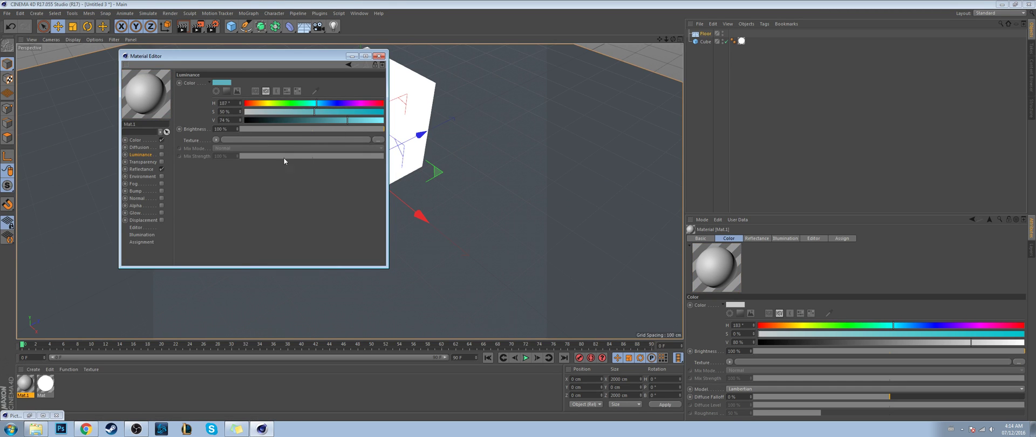
Step: Set the second material's base color to a teal with hue 187° and saturation 65%
click(155, 140)
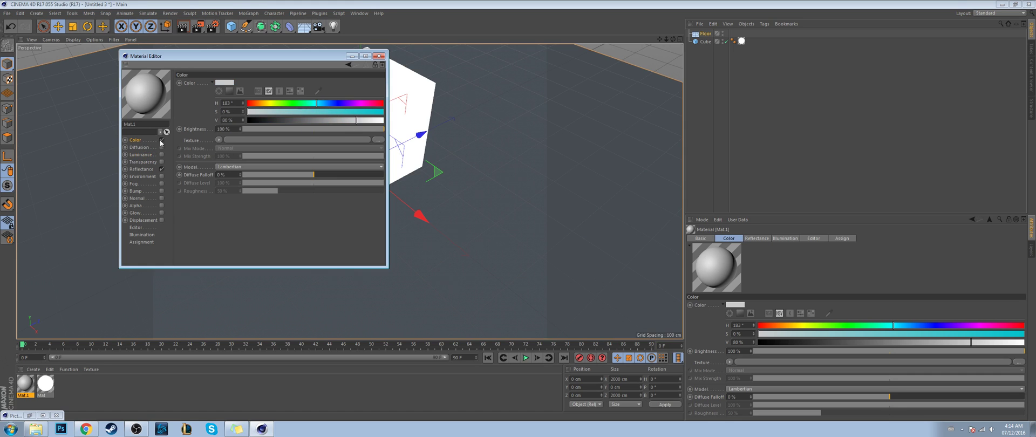
click(318, 103)
click(334, 112)
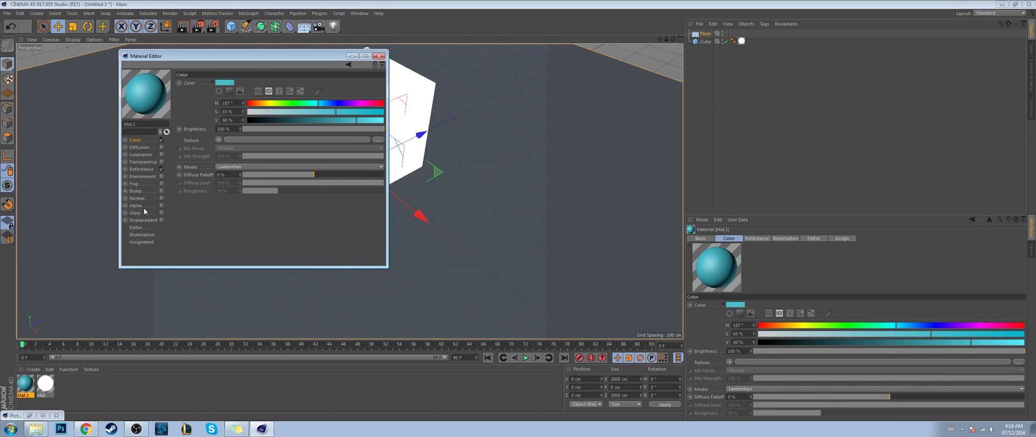
Step: Add a Beckmann reflectance layer to the teal material with a Dielectric Fresnel and an IOR of about 2.37
click(141, 170)
click(192, 99)
click(218, 109)
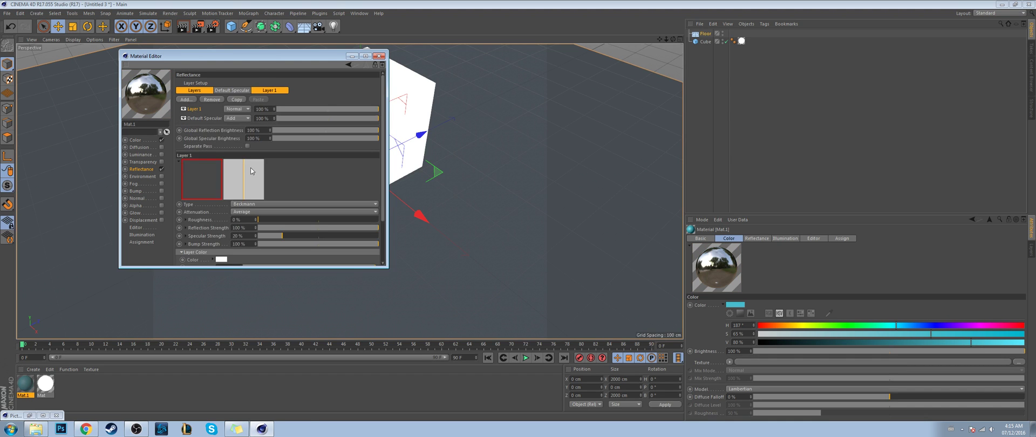
scroll(322, 152, down, 2)
click(186, 255)
scroll(205, 238, down, 2)
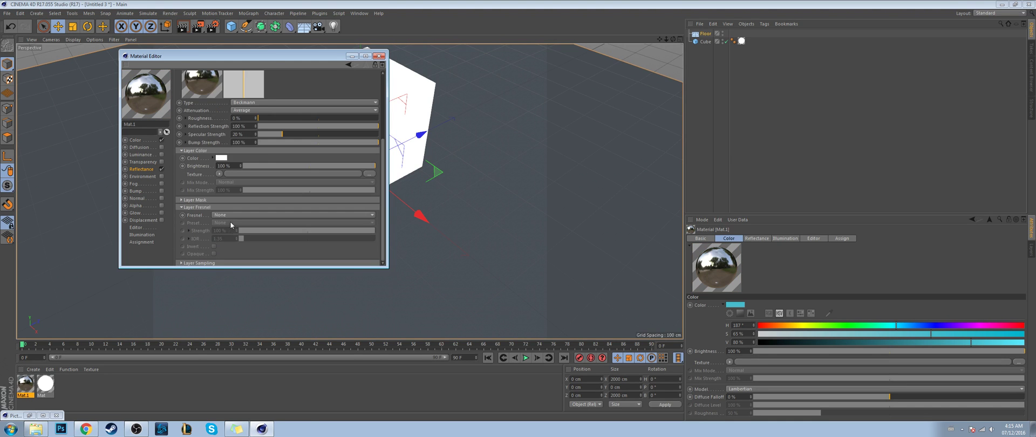
click(230, 216)
click(243, 226)
click(260, 239)
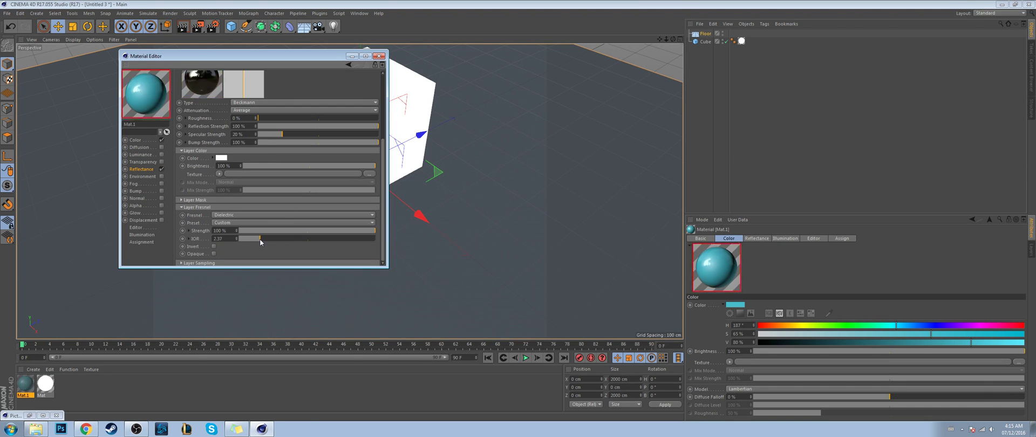
Step: Apply the teal reflective material to the floor and render the view
click(379, 56)
drag(26, 384, 323, 288)
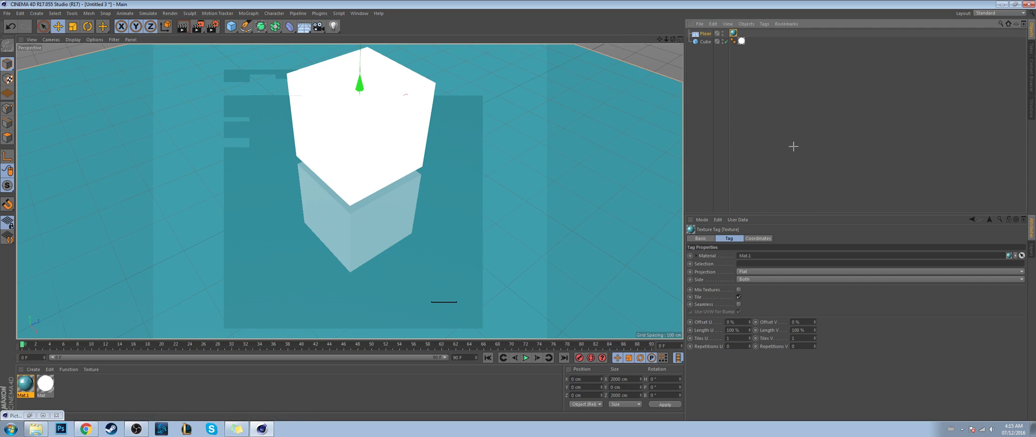
click(737, 113)
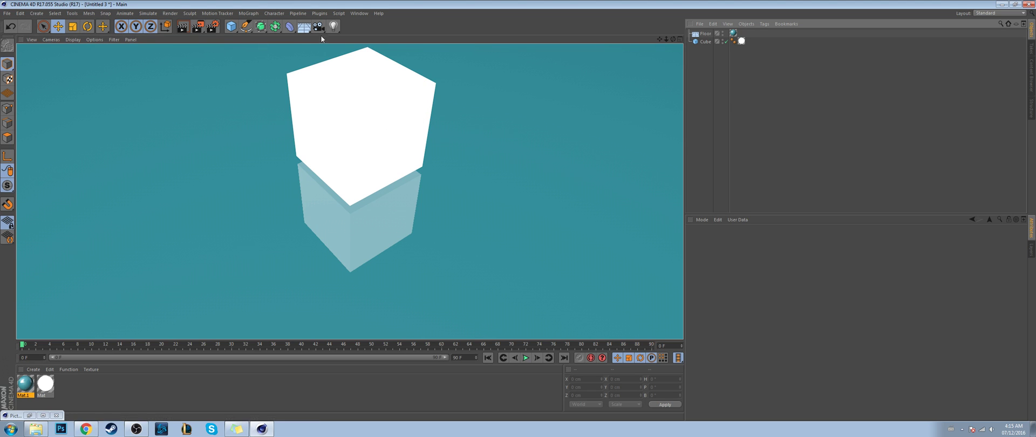
Step: Add a second cube beside the luminous one and shrink it to about 10 × 69 × 69 cm
drag(231, 25, 305, 37)
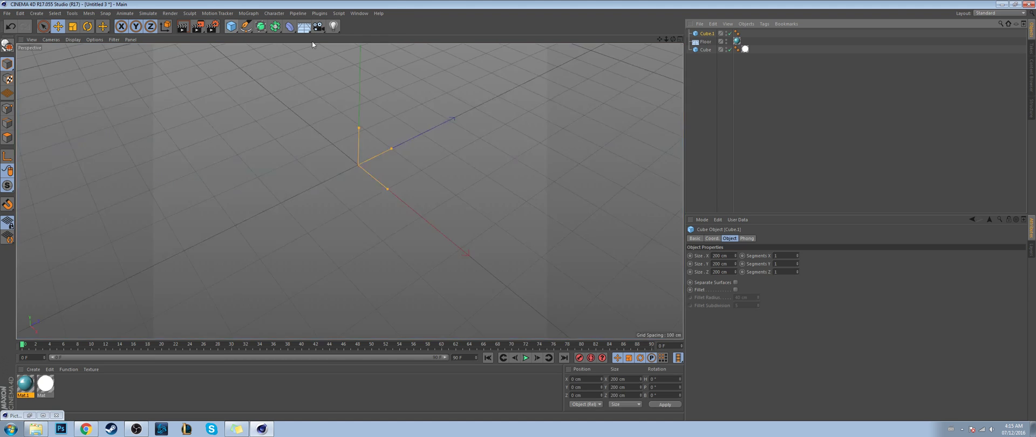
drag(407, 151, 235, 124)
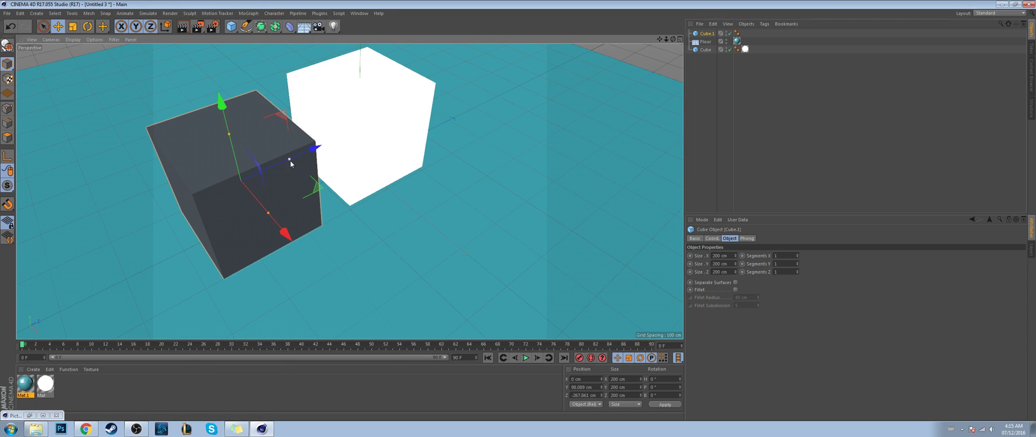
drag(290, 160, 258, 175)
drag(268, 212, 260, 181)
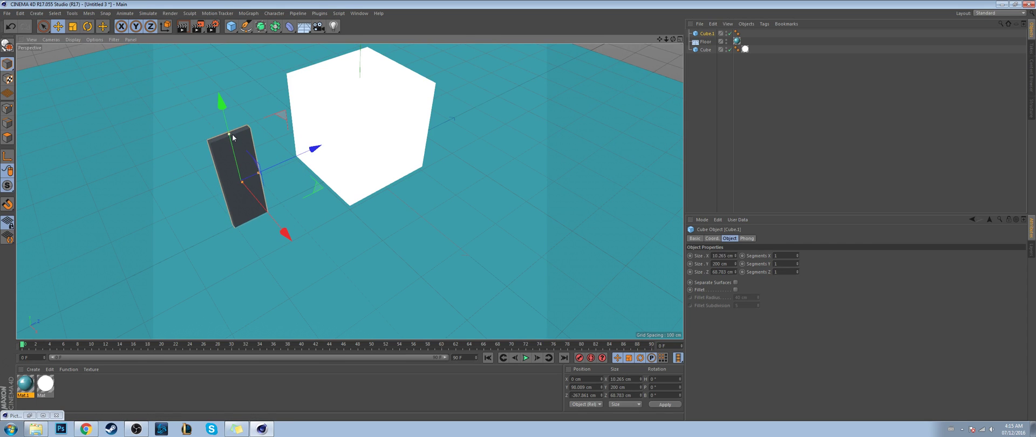
drag(232, 134, 268, 150)
Step: Rotate the small block beside the luminous cube and render the view
key(r)
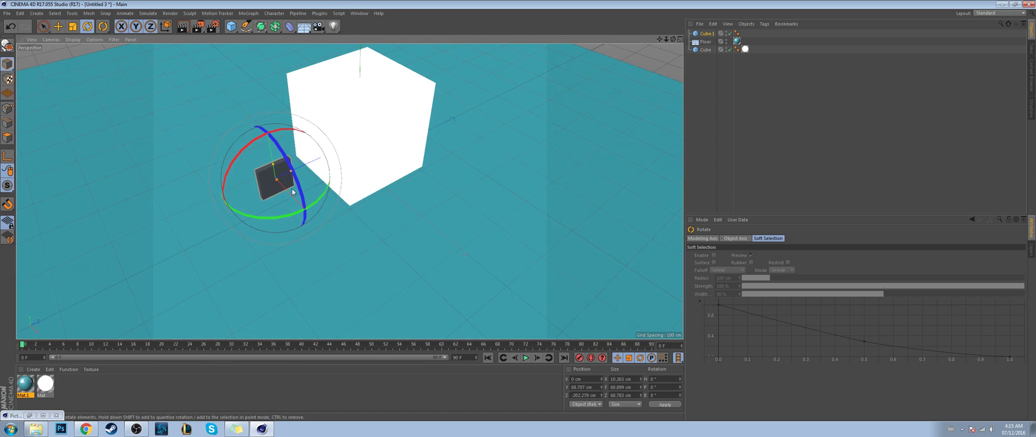
drag(283, 210, 249, 123)
click(759, 131)
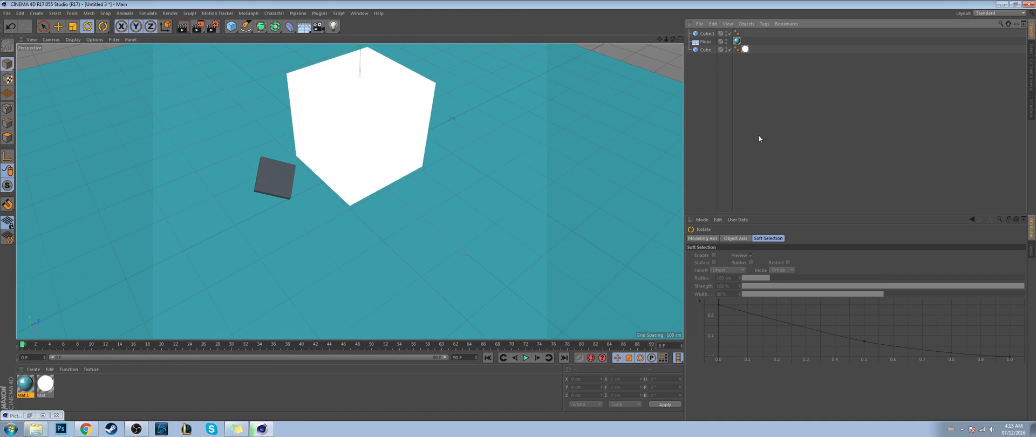
key(ctrl+r)
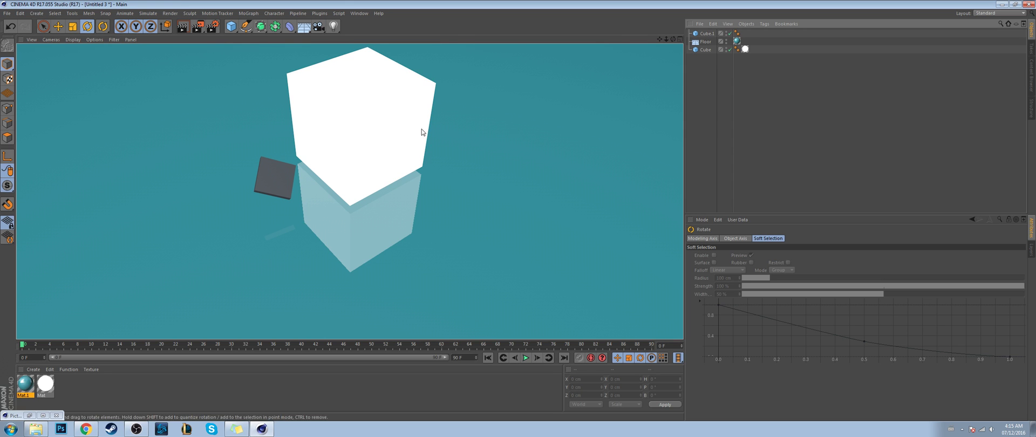
Step: Delete the small block from the scene
click(706, 33)
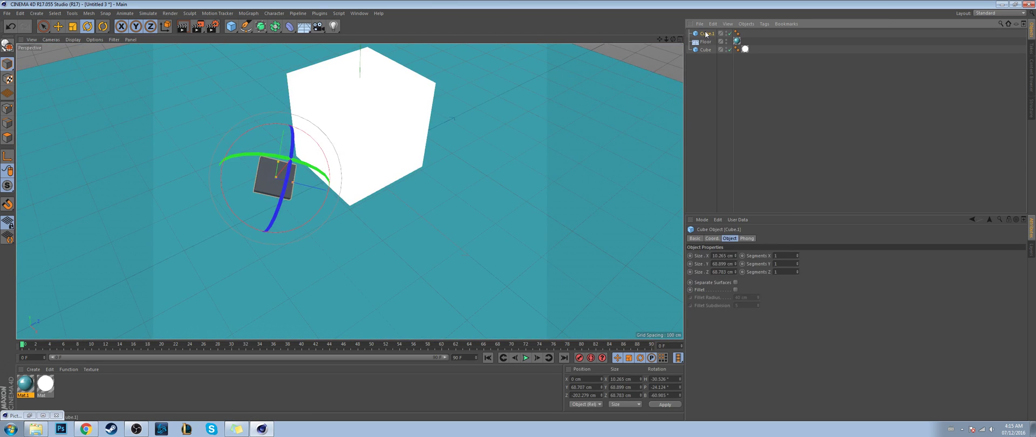
key(Delete)
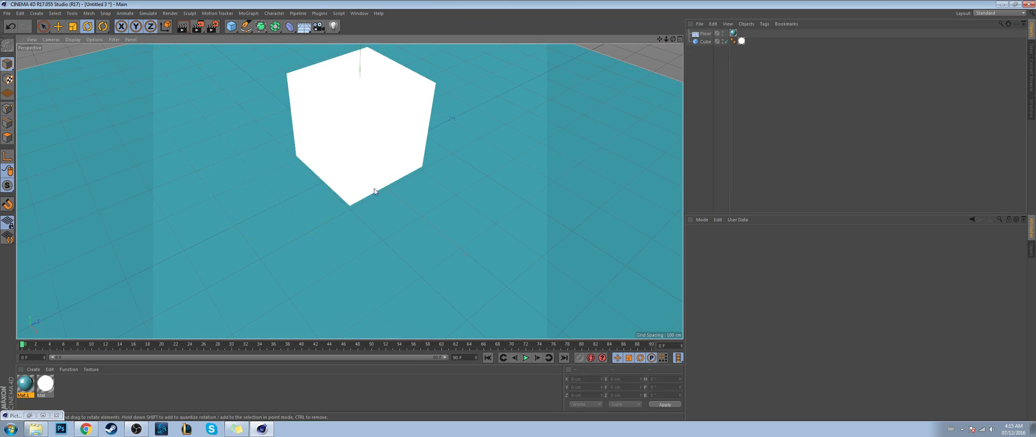
Step: Turn off Luminance and enable Glow on the cube's white material
double_click(45, 384)
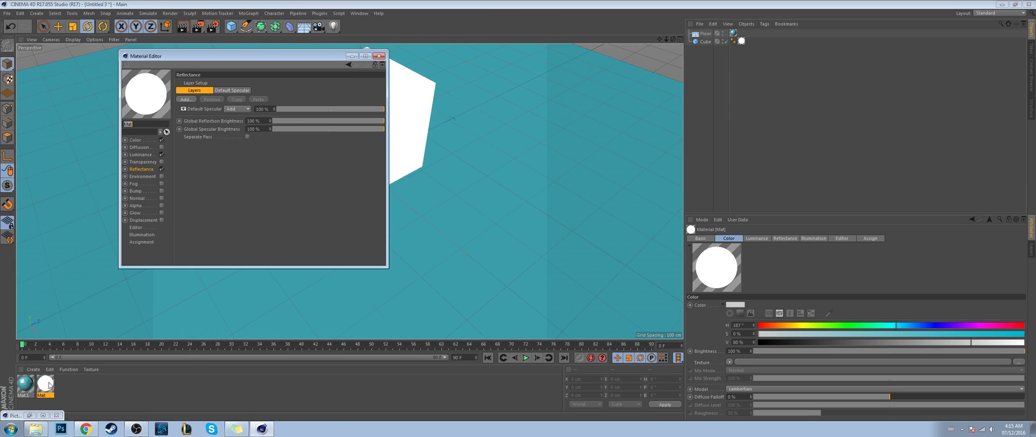
click(135, 213)
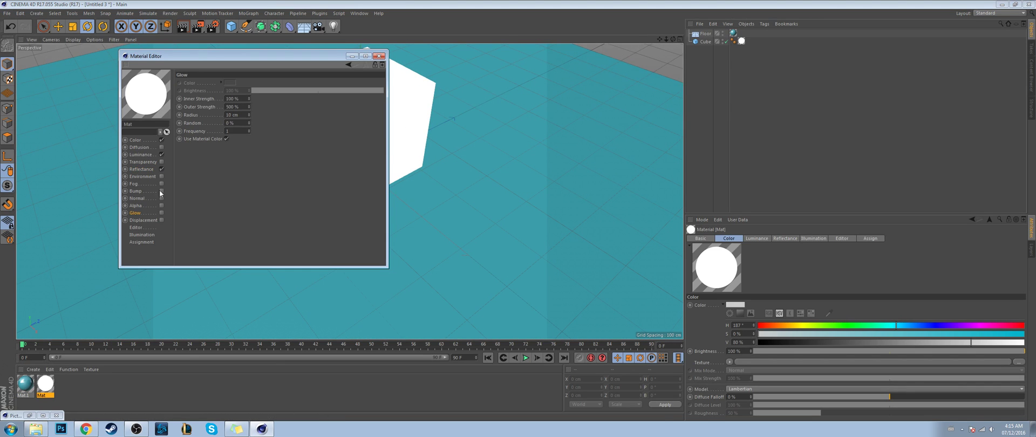
click(162, 155)
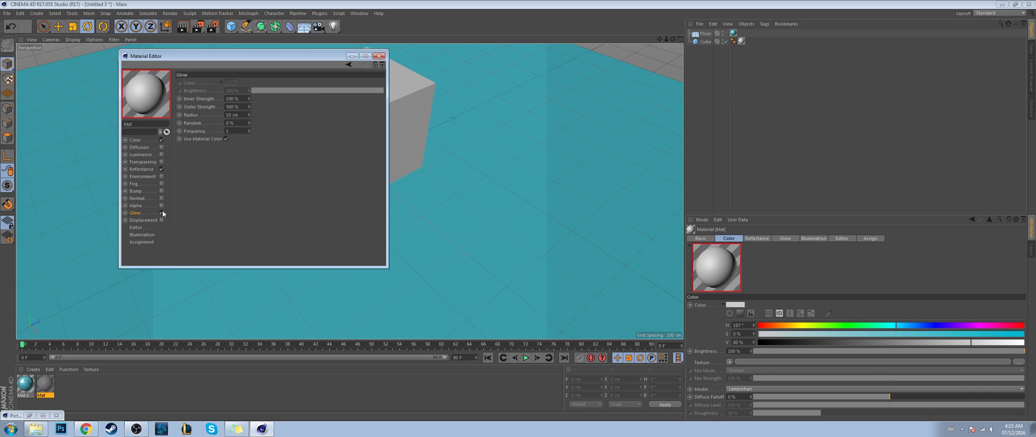
click(161, 212)
click(380, 56)
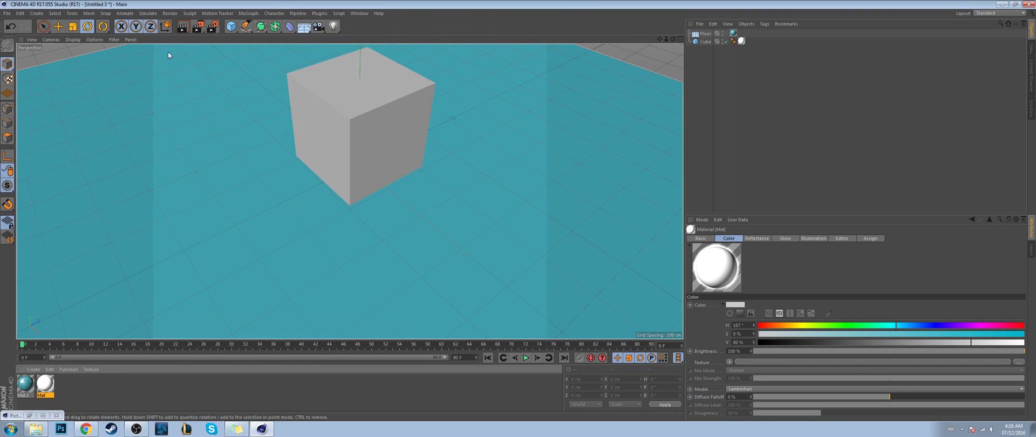
Step: Render the view to check the glow on the cube
click(183, 27)
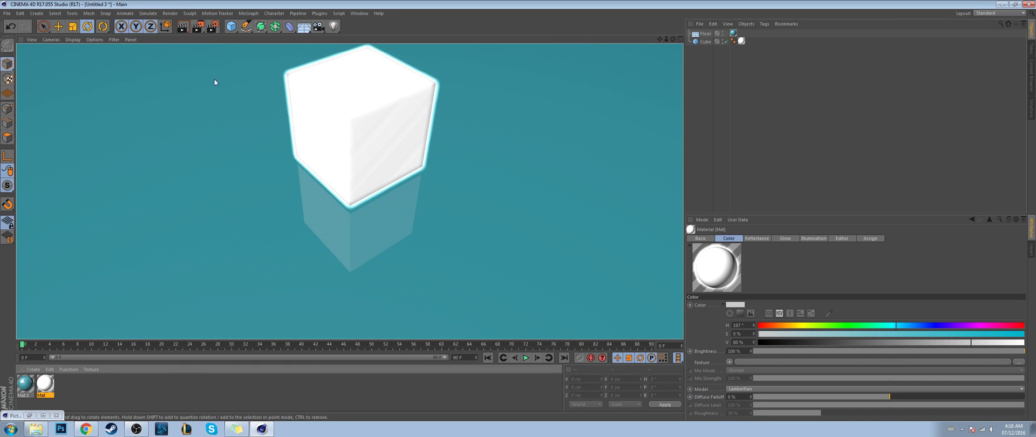
click(780, 145)
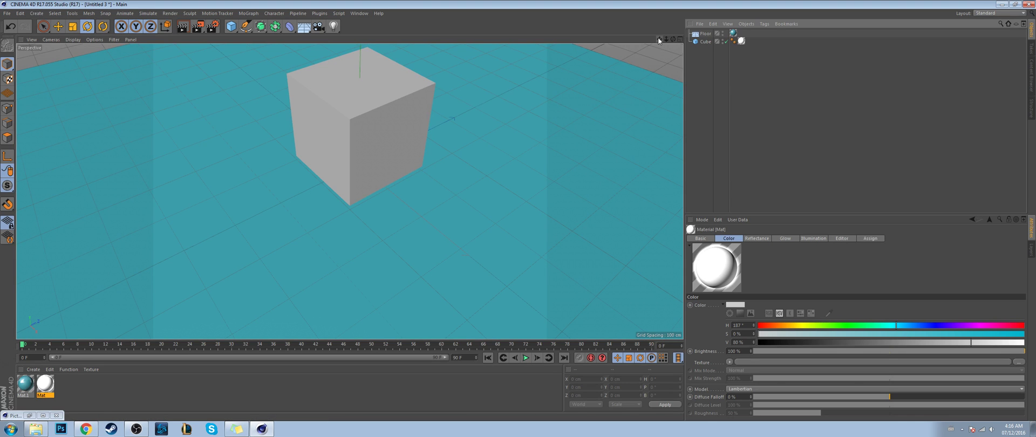
drag(658, 38, 665, 38)
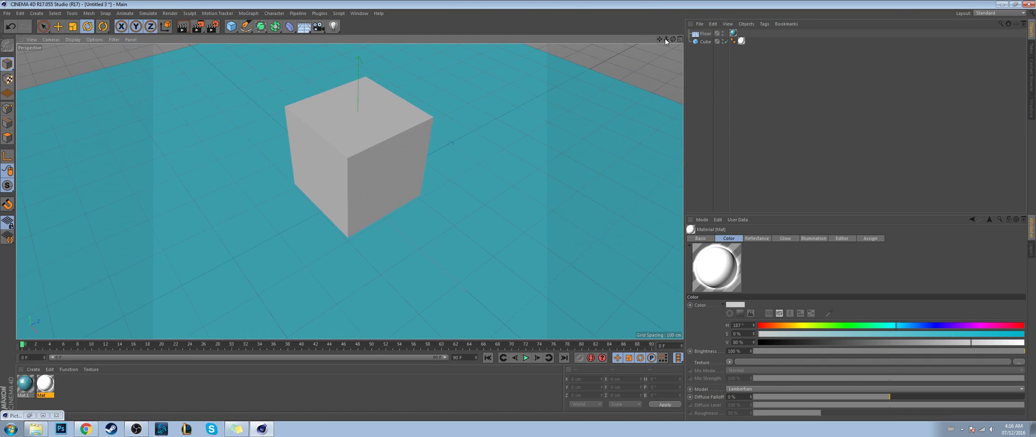